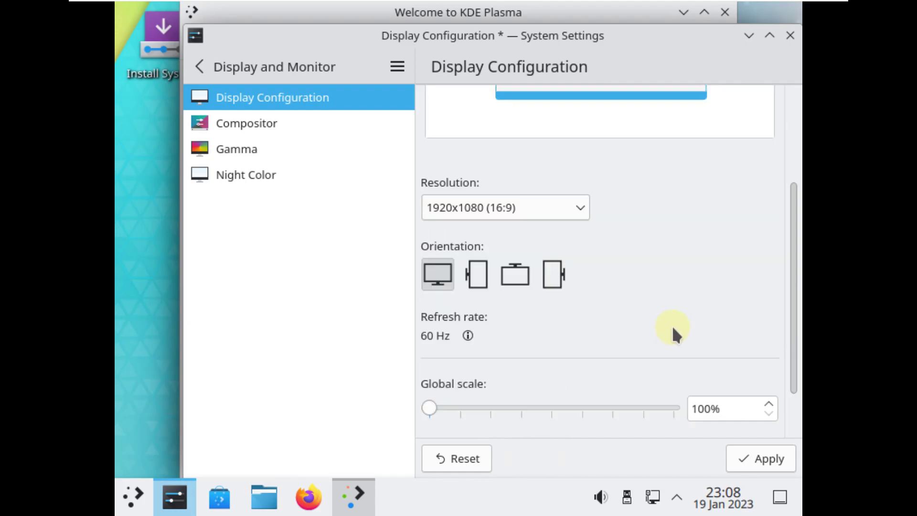
Step: Set the display's global scale to 150%, apply and keep the display configuration, and close the settings window
left_click(495, 407)
left_click(746, 455)
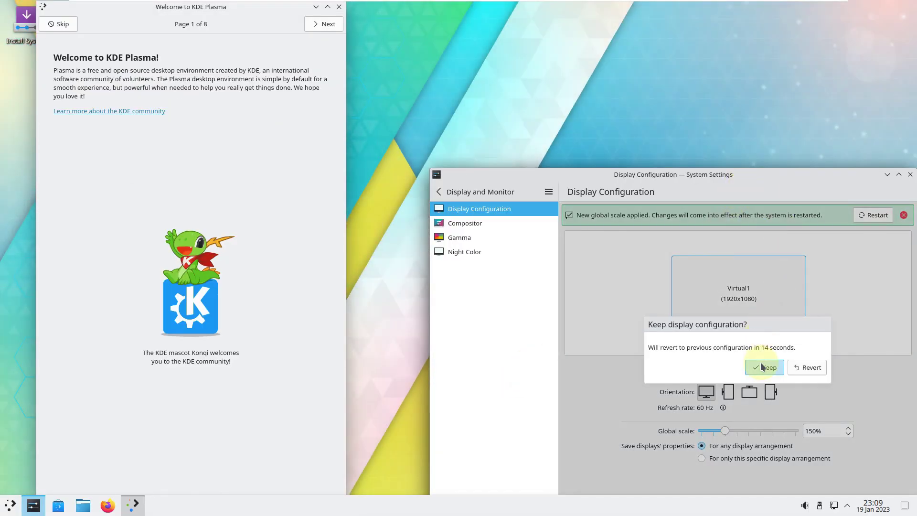
left_click(763, 366)
left_click(911, 175)
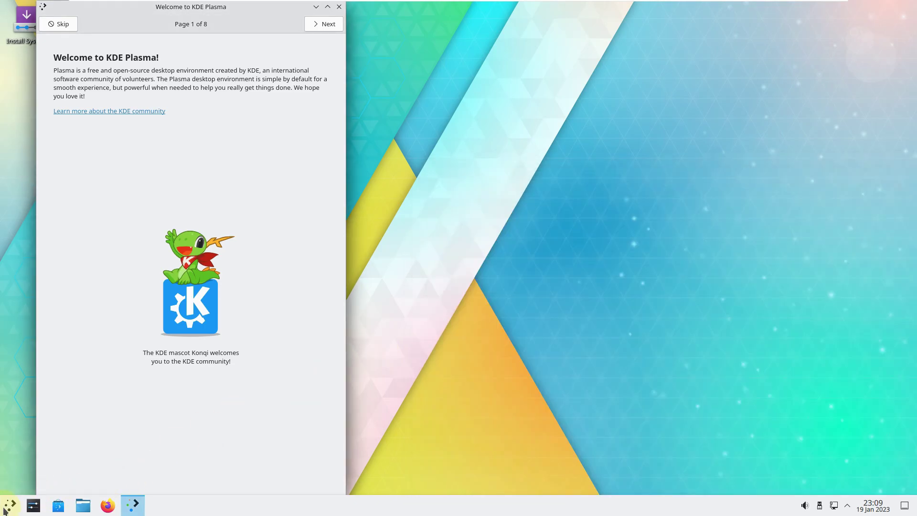
Step: Log out of the live session
left_click(9, 506)
left_click(305, 484)
left_click(297, 455)
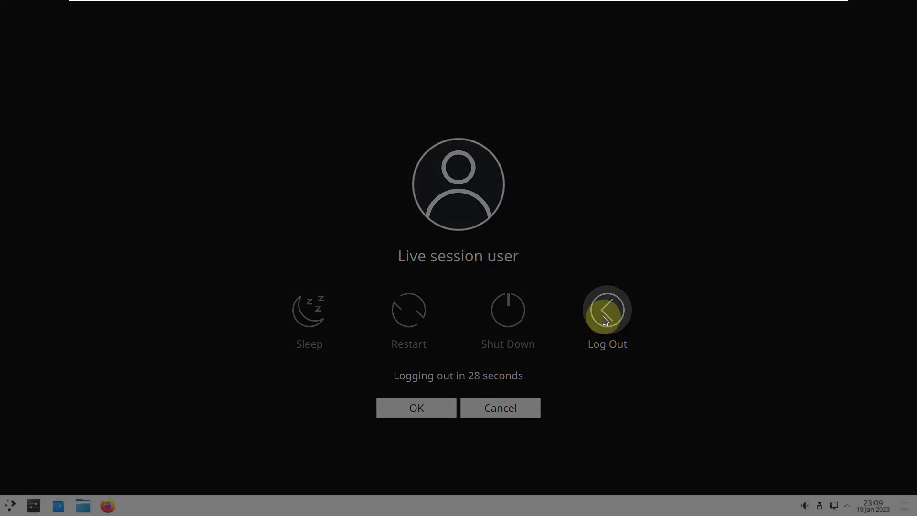
left_click(605, 320)
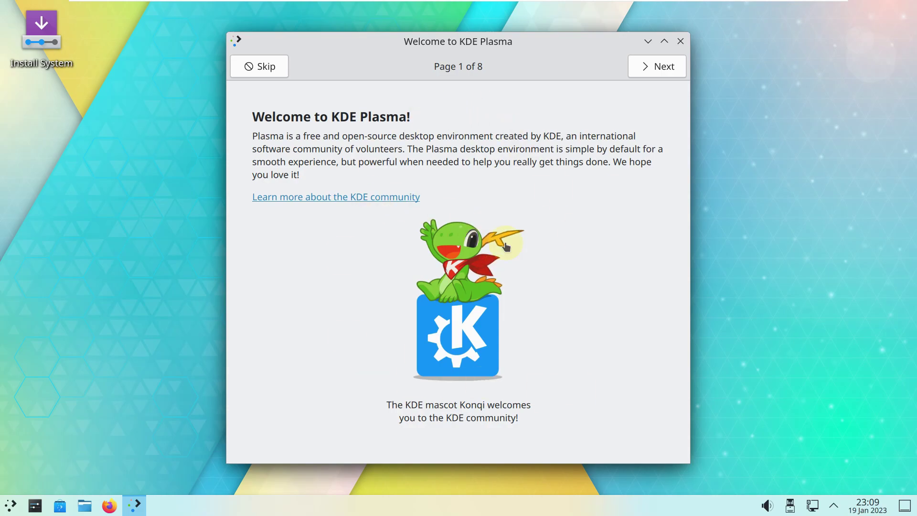
Step: Advance through the first pages of the KDE Plasma welcome wizard to the anonymous usage information page
left_click(638, 71)
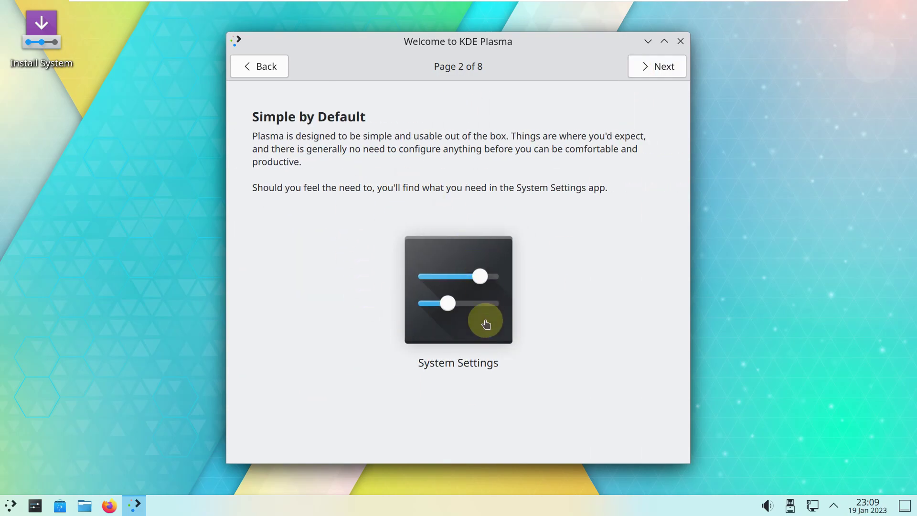
left_click(646, 74)
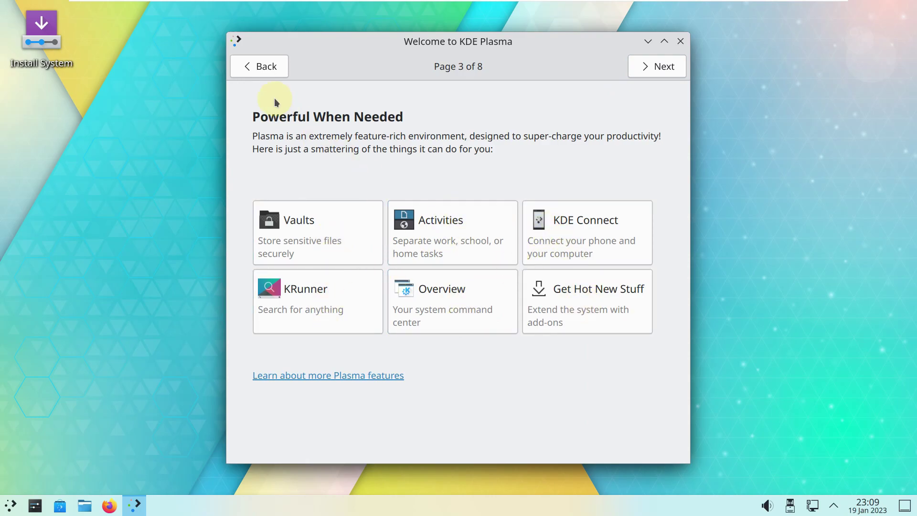
left_click(647, 71)
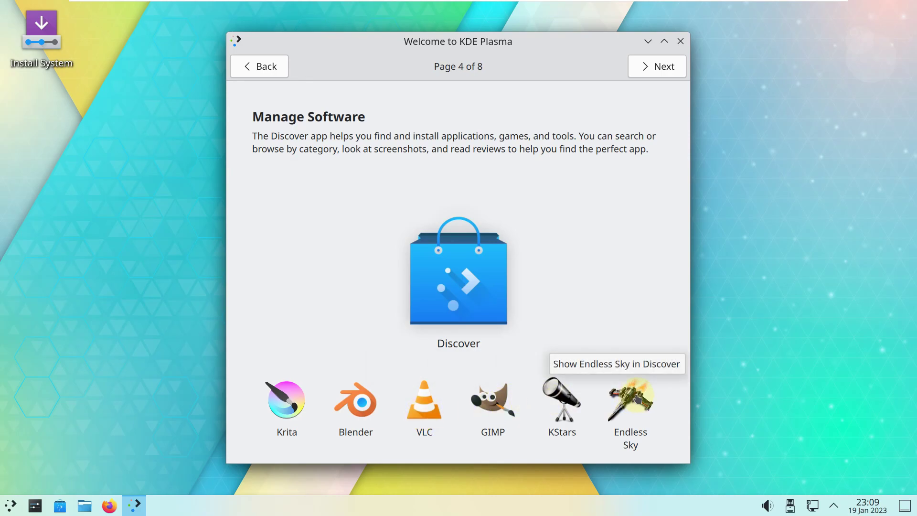
left_click(654, 70)
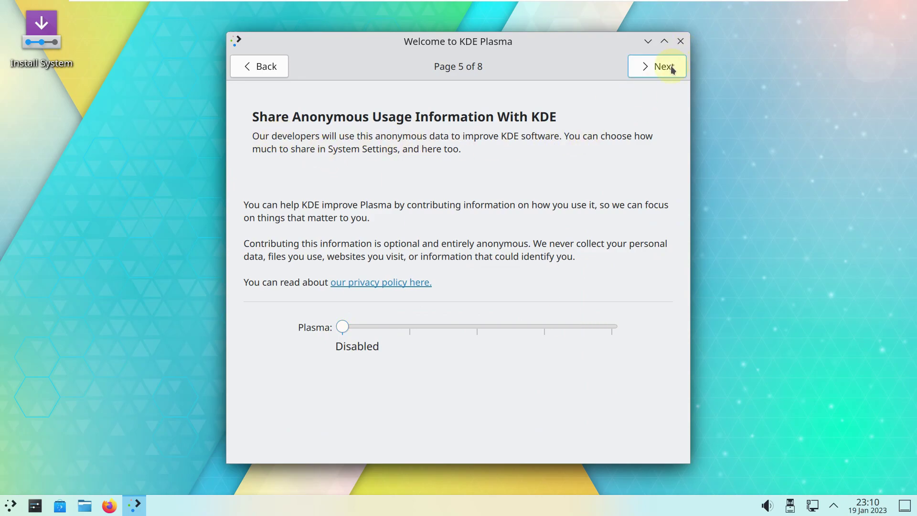
Step: Try the Plasma usage-sharing levels up to Detailed system information and usage statistics, and return the setting to Disabled
left_click_drag(342, 332, 589, 331)
scroll(601, 349, "down", 4)
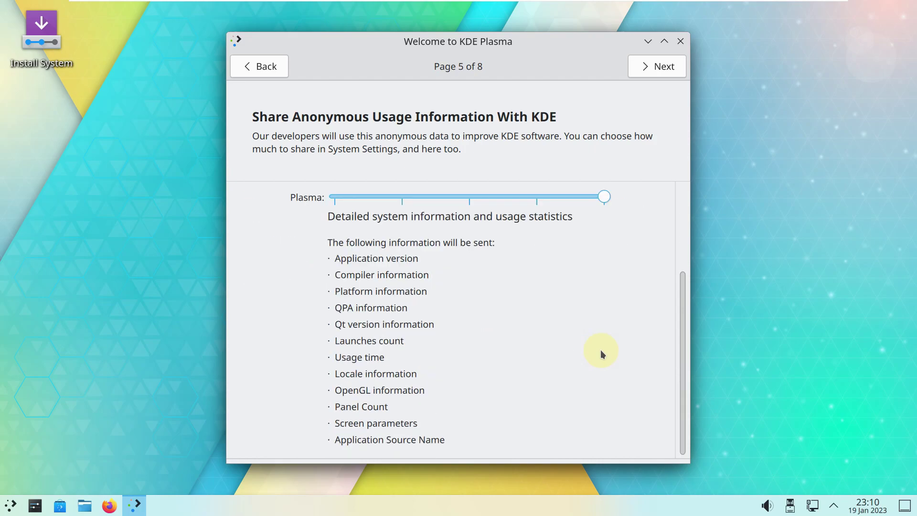
left_click_drag(597, 212, 556, 204)
left_click(486, 221)
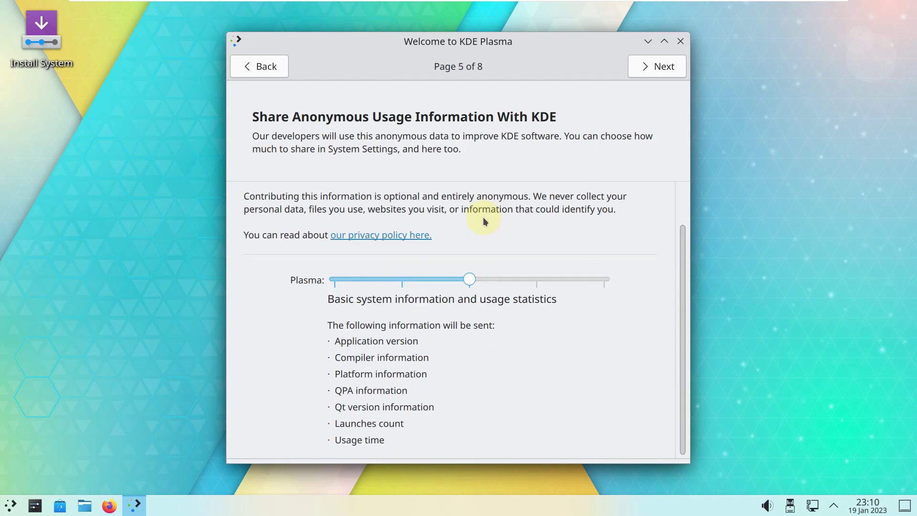
left_click(421, 286)
scroll(414, 319, "up", 3)
scroll(407, 321, "down", 3)
left_click_drag(398, 316, 336, 310)
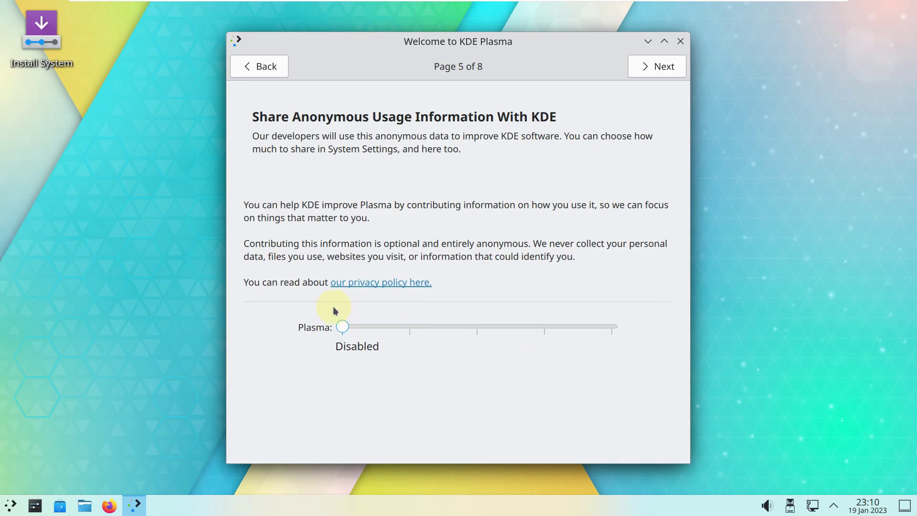
Step: Go through the online accounts, Get Involved and Support Your Freedom pages and finish the welcome wizard
left_click(638, 73)
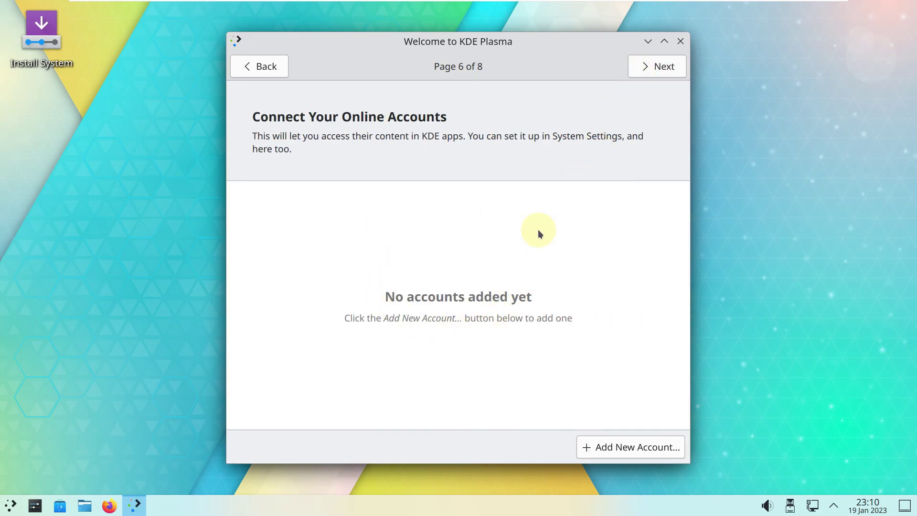
left_click(656, 446)
left_click(247, 67)
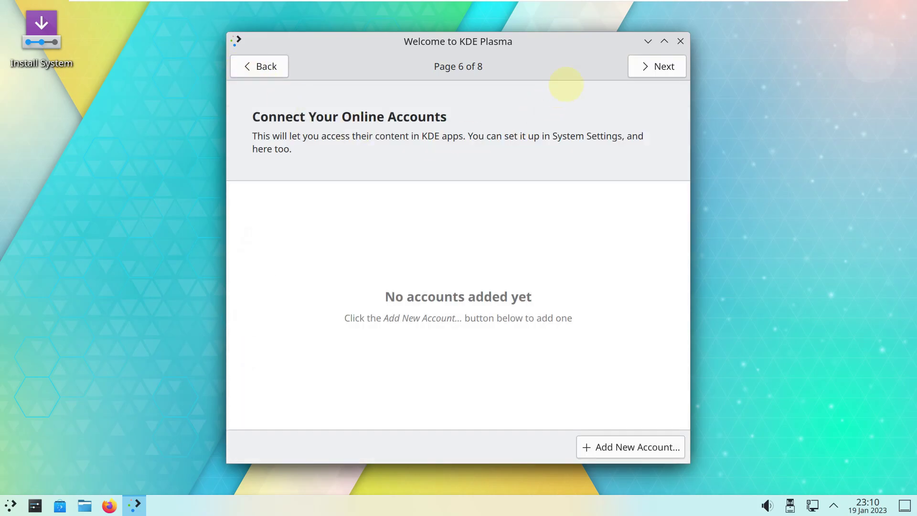
left_click(648, 69)
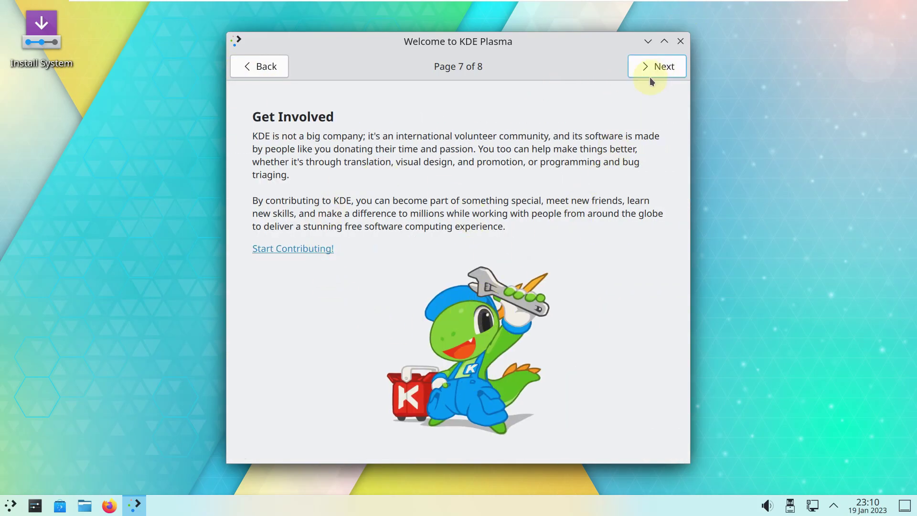
left_click(651, 68)
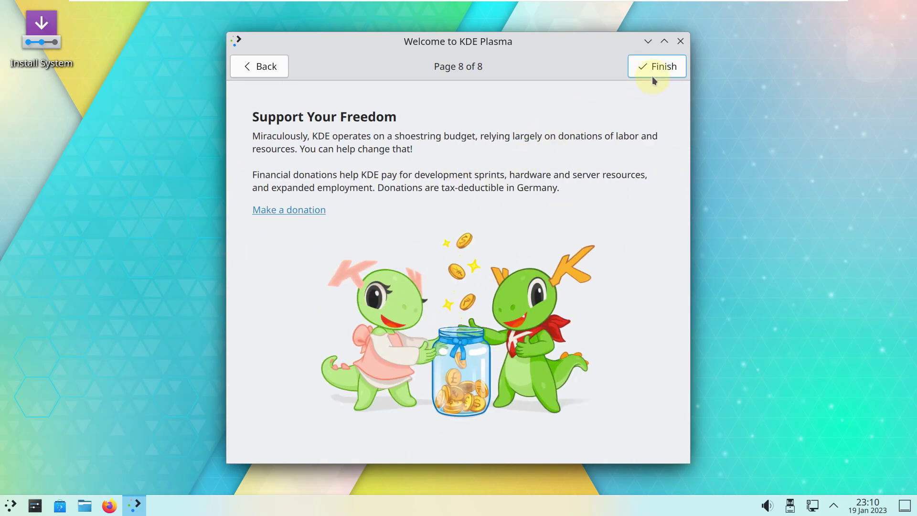
left_click(654, 77)
Step: Open Info Center to review the software and hardware details about this system, and close it
left_click(10, 507)
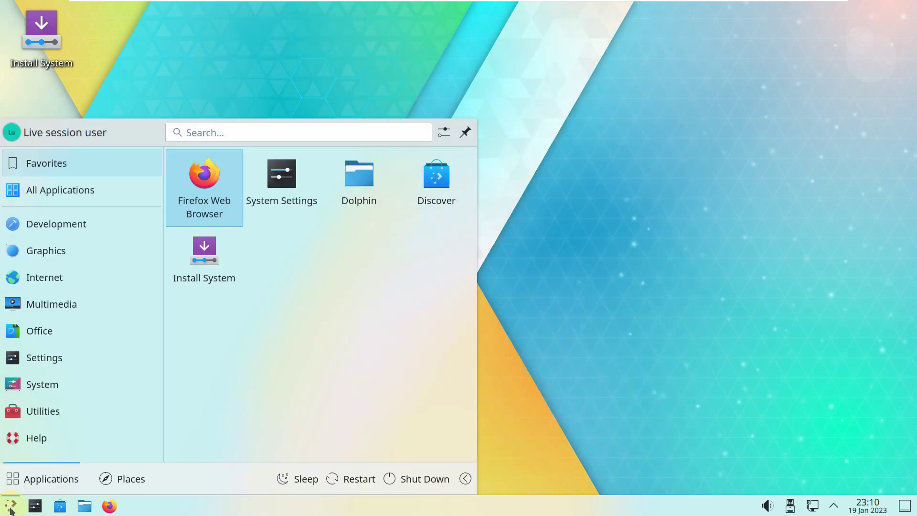
mouse_move(51, 390)
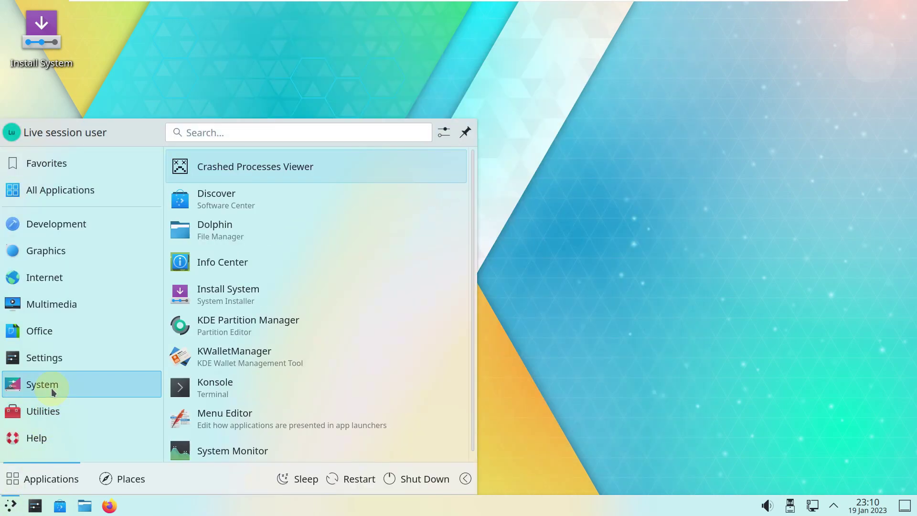
left_click(205, 273)
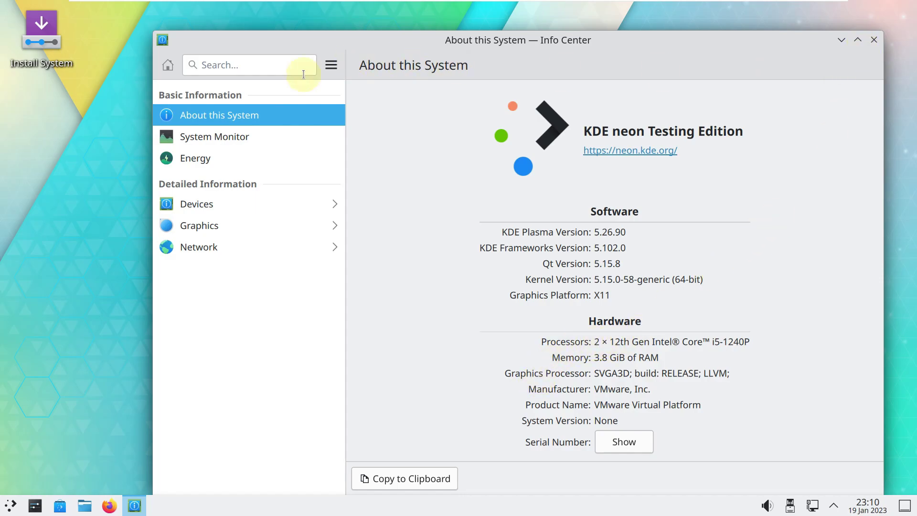
left_click(874, 40)
Step: Search System Settings for "icon" and view the Icons and Fonts appearance pages
left_click(34, 509)
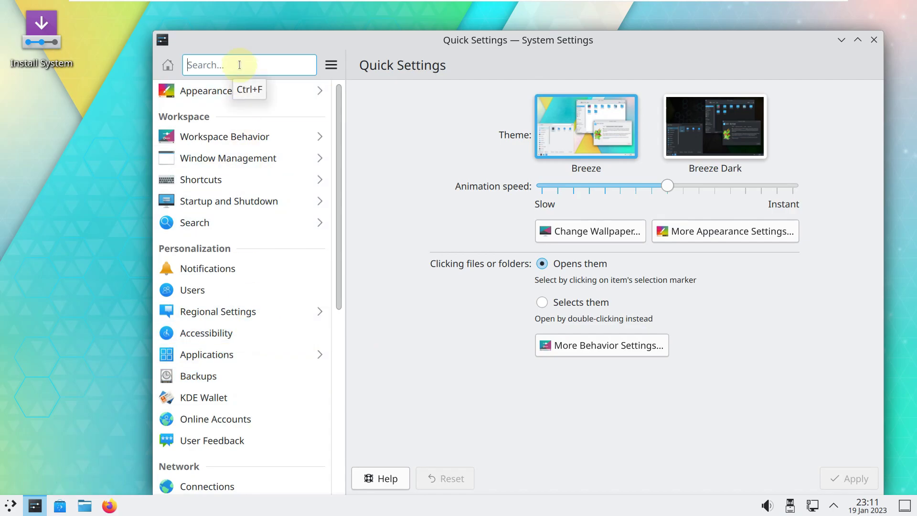
type("icon")
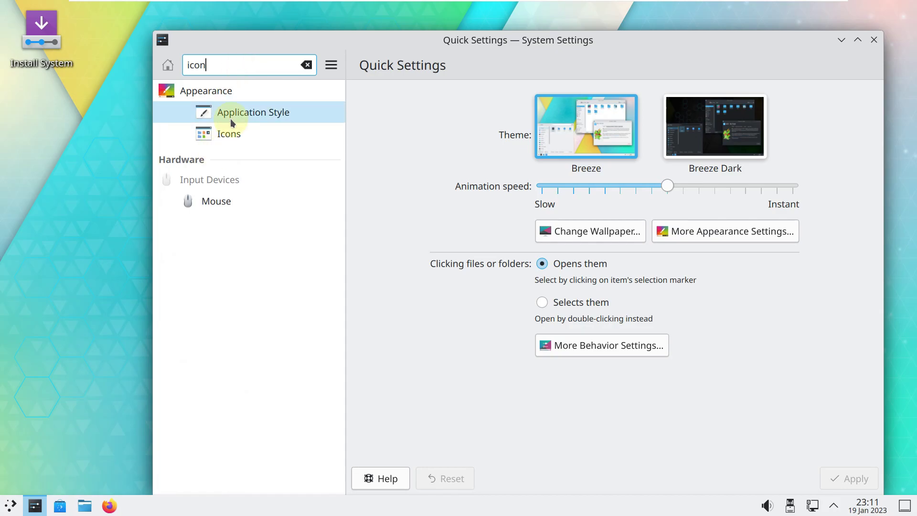
left_click(230, 135)
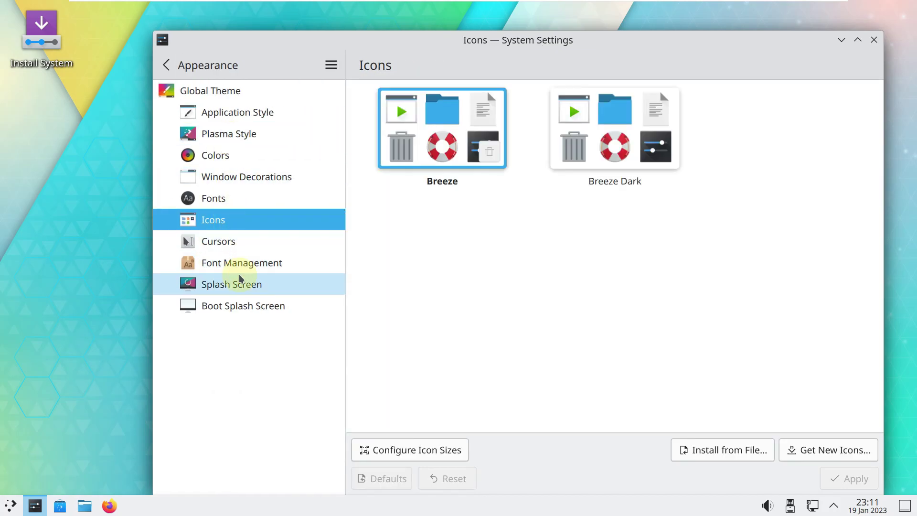
left_click(254, 199)
left_click(253, 218)
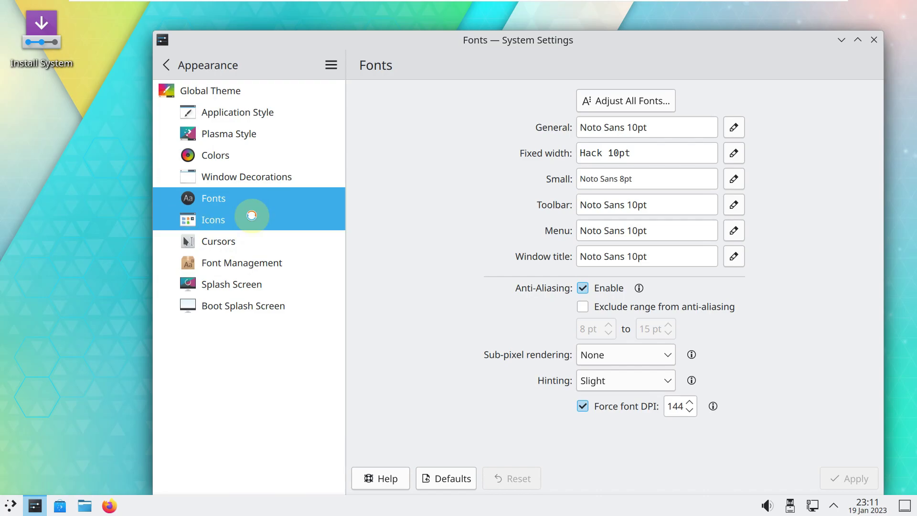
Step: View the icon size configuration for toolbars, small icons and dialogs, and close System Settings
left_click(402, 449)
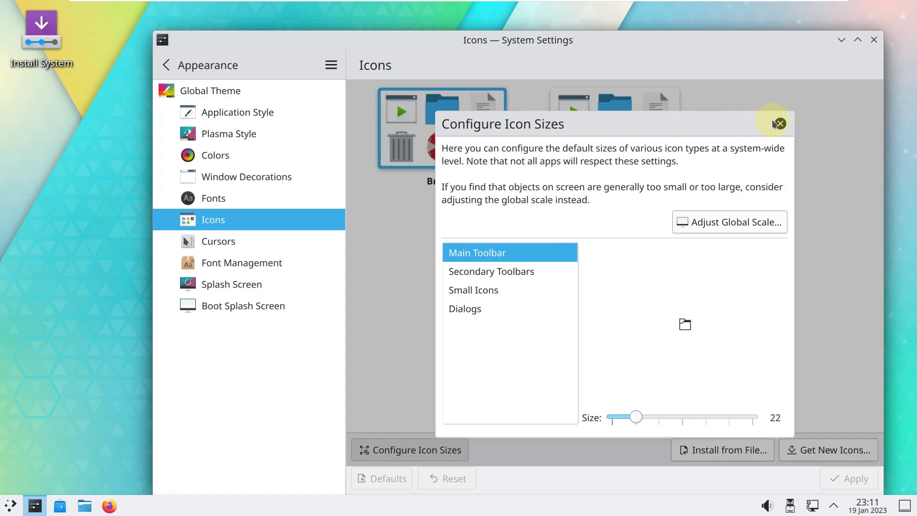
left_click(787, 125)
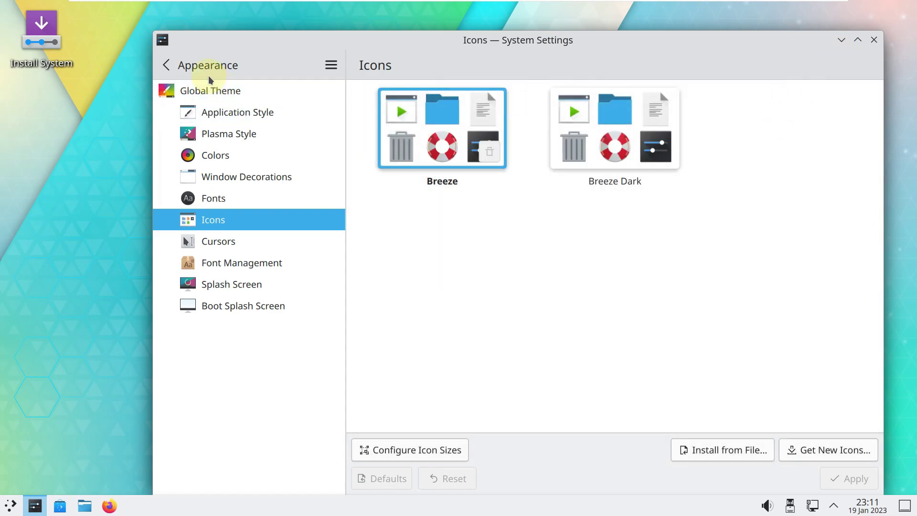
type("icon")
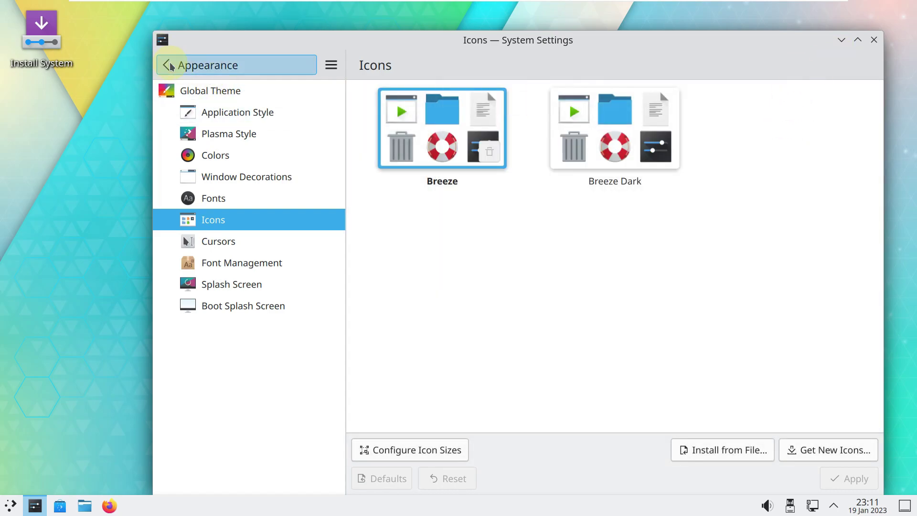
left_click(875, 40)
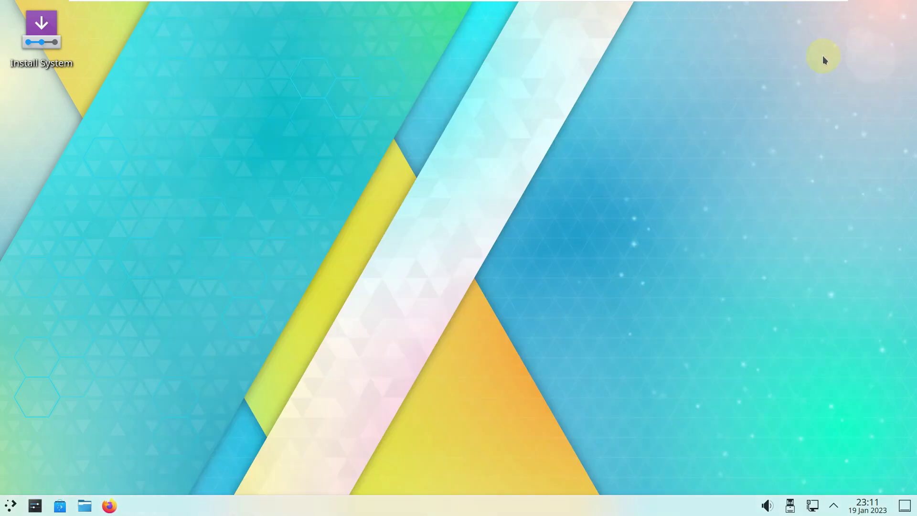
Step: Check the audio volume devices and the desktop's context options, dismissing both
left_click(768, 508)
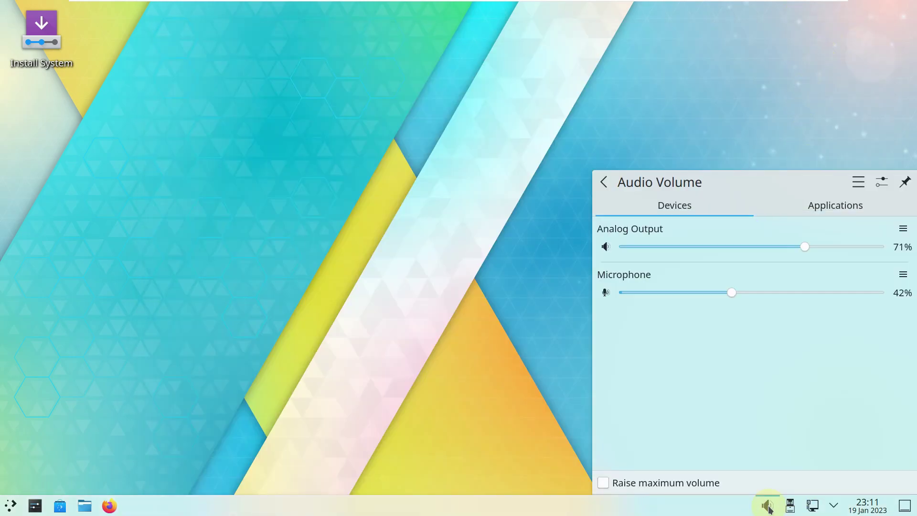
left_click(769, 507)
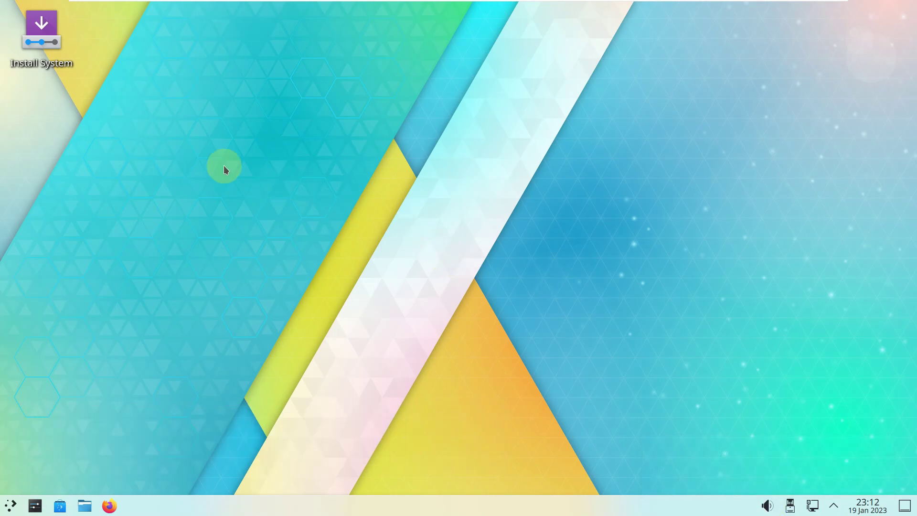
right_click(263, 135)
left_click(122, 422)
Step: Search the application launcher for "kru" and dismiss it
key("super")
left_click(319, 137)
type("k")
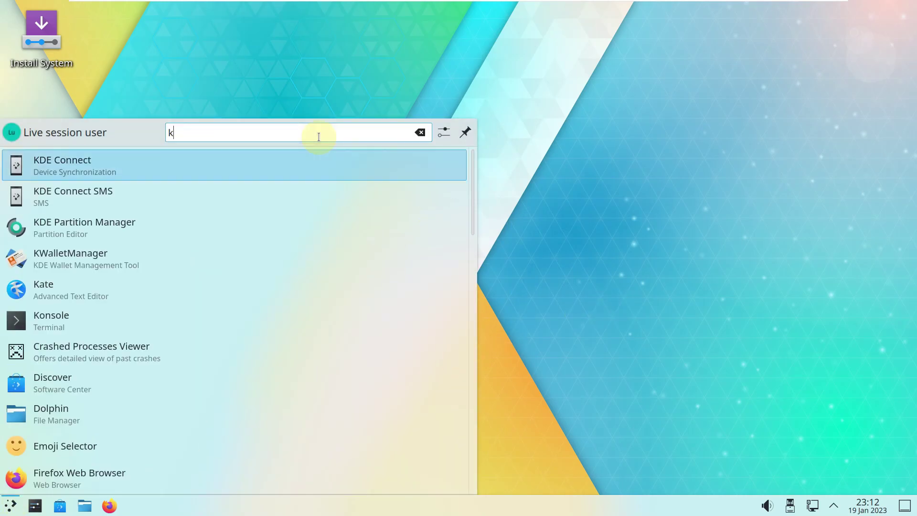
type("ru")
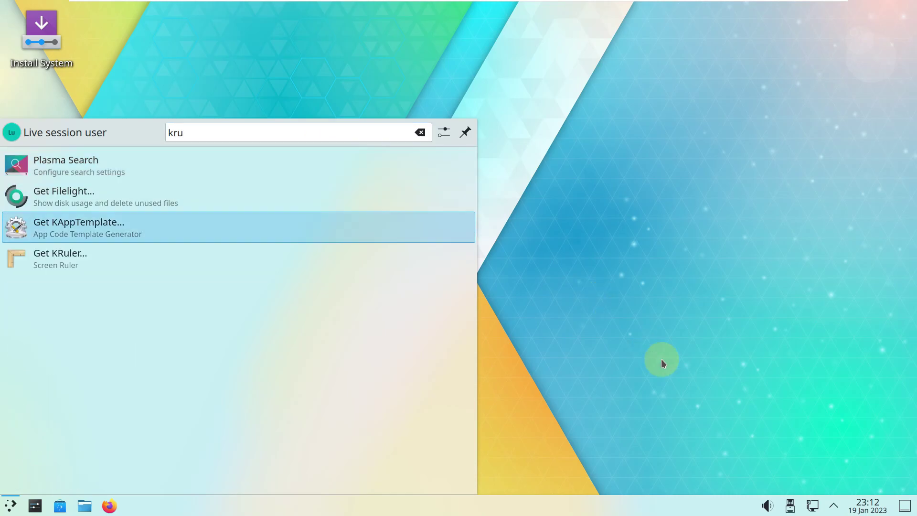
left_click(660, 368)
Step: Enter desktop edit mode to see its customization options, and leave it
right_click(674, 443)
left_click(683, 434)
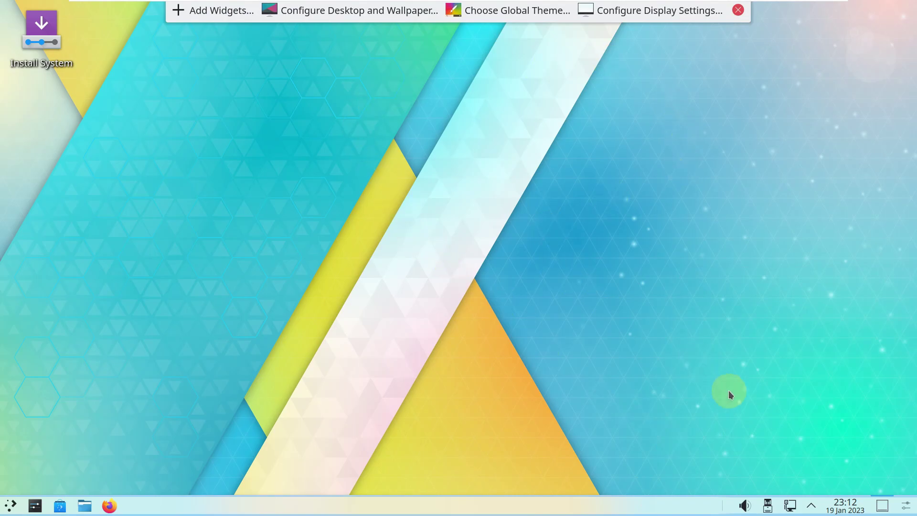
left_click(738, 10)
Step: Inspect the context options of the panel and the desktop, including the desktop's Icons options
right_click(640, 502)
left_click(583, 358)
right_click(432, 136)
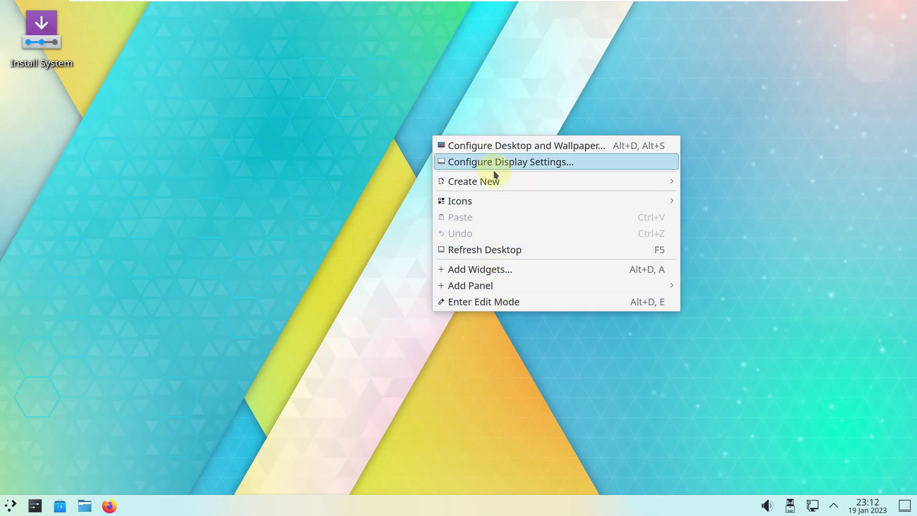
mouse_move(490, 202)
left_click(265, 204)
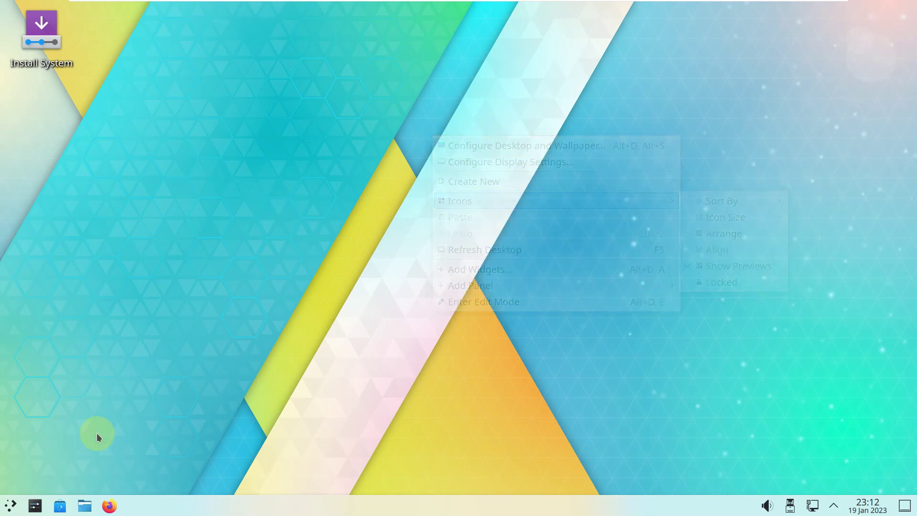
Step: Search the application launcher for "krunner" and run it
left_click(9, 505)
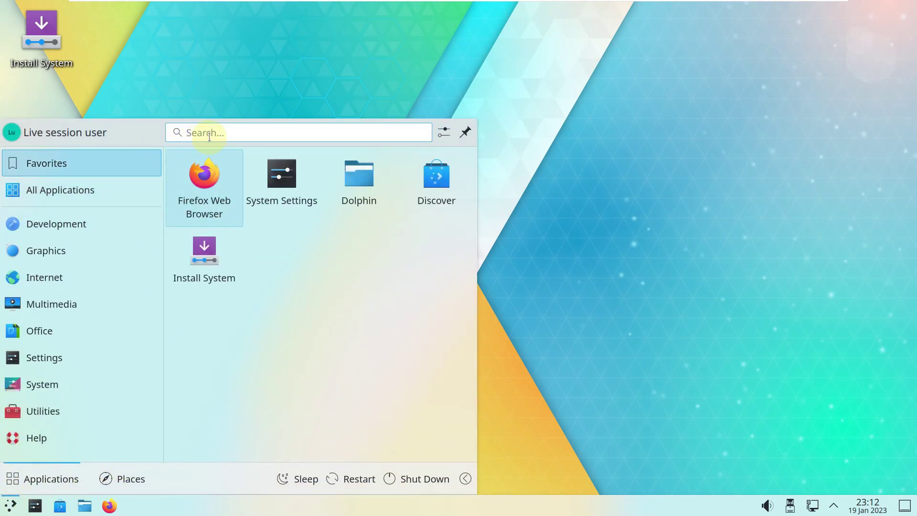
type("krunner")
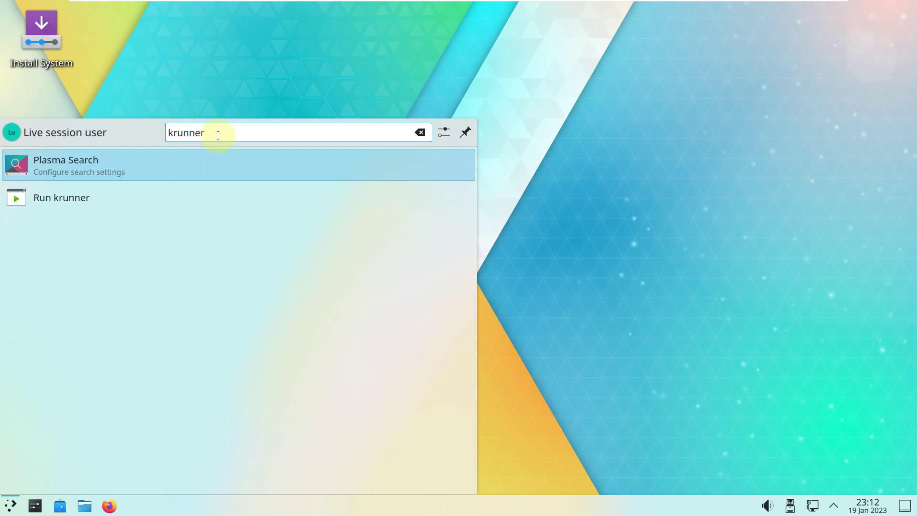
left_click(152, 187)
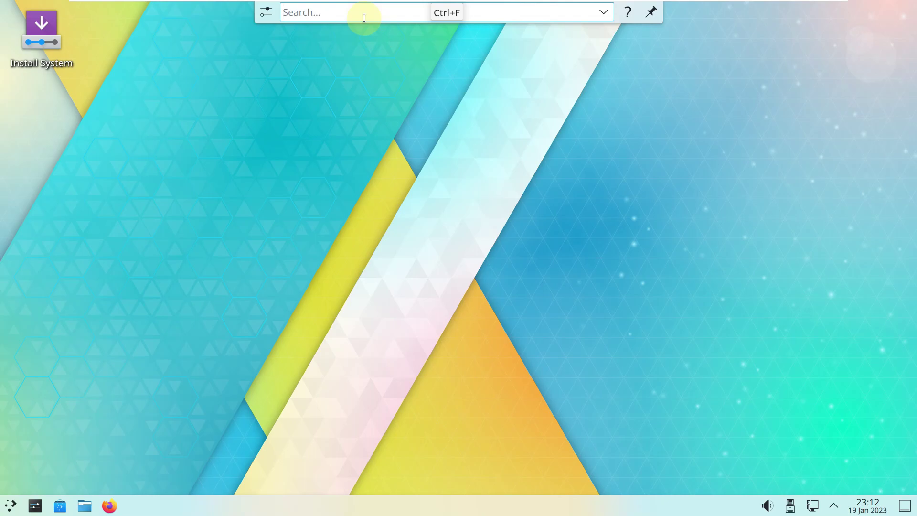
Step: Search KRunner for "AI_overloads"
type("A")
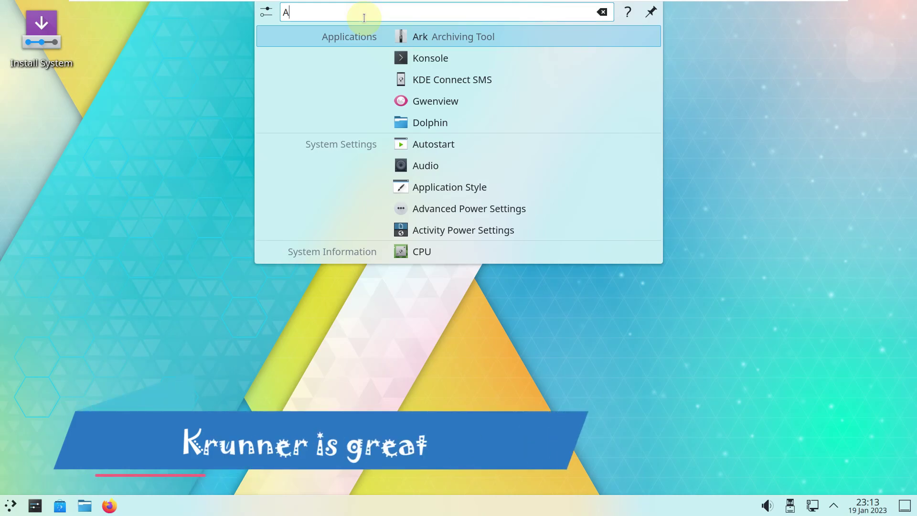
type("I")
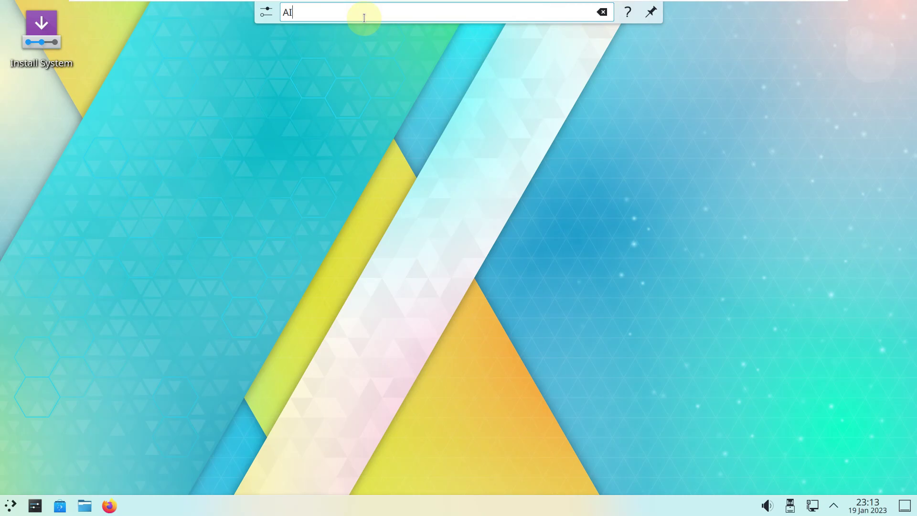
type("_")
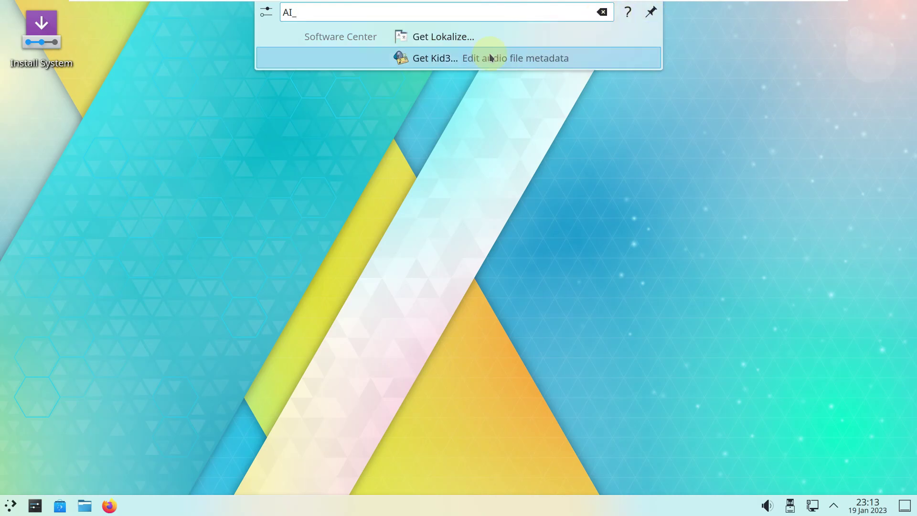
type("overloads")
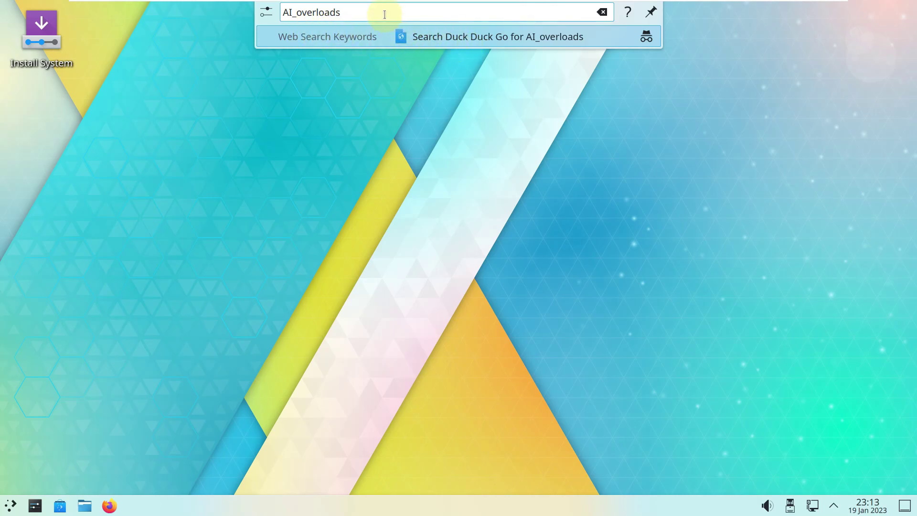
Step: Replace the KRunner query with "9t" to look up its unit conversions
left_click_drag(351, 12, 286, 11)
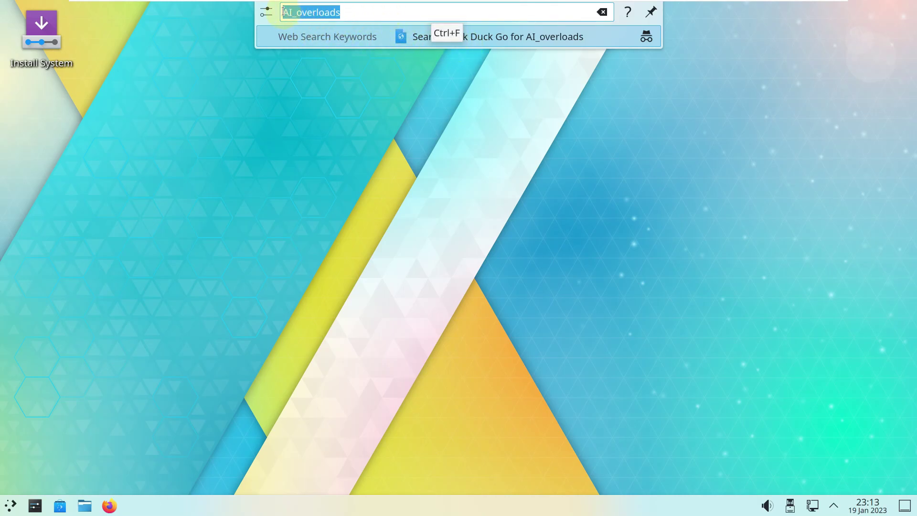
type("9t")
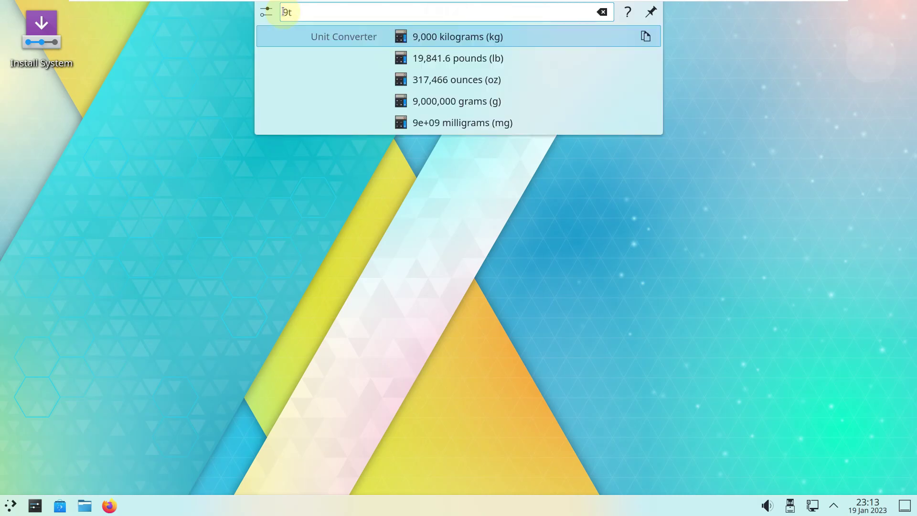
type("05")
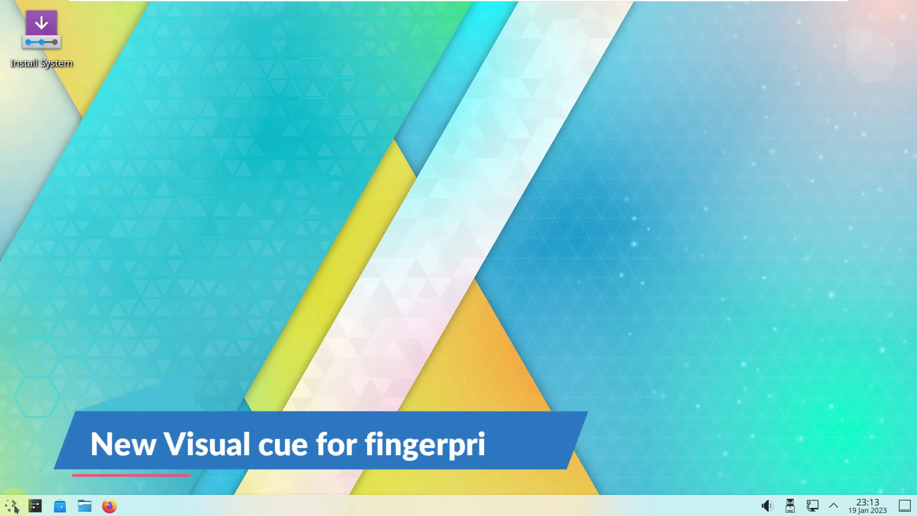
Step: Search System Settings for "finger", view the Users and Touchpad pages, and close the settings
left_click(33, 506)
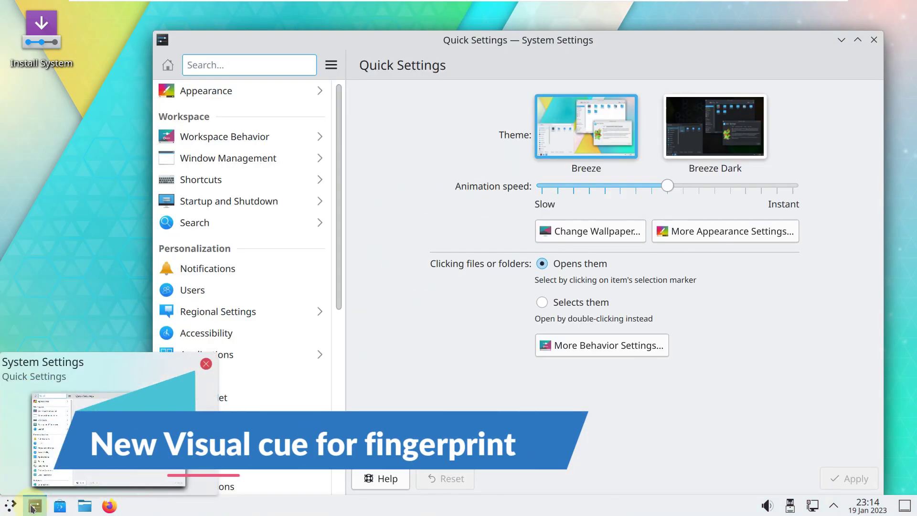
type("finger")
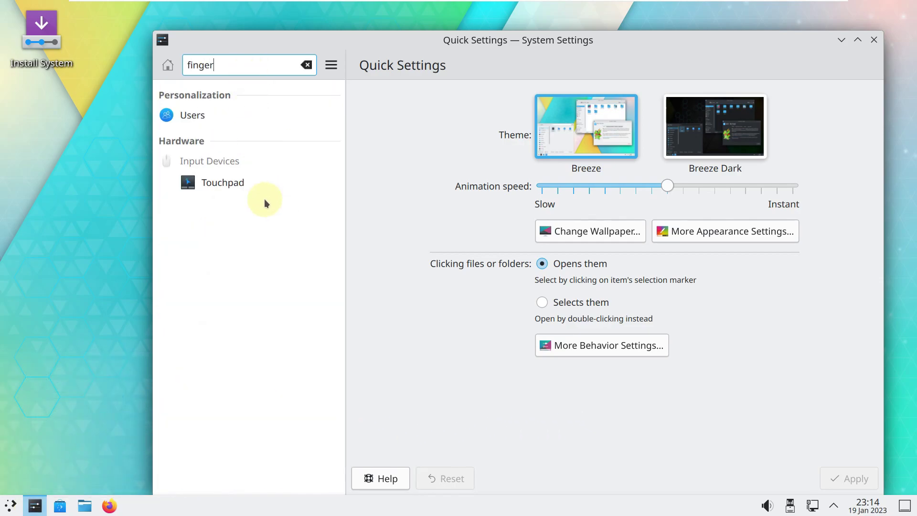
left_click(203, 115)
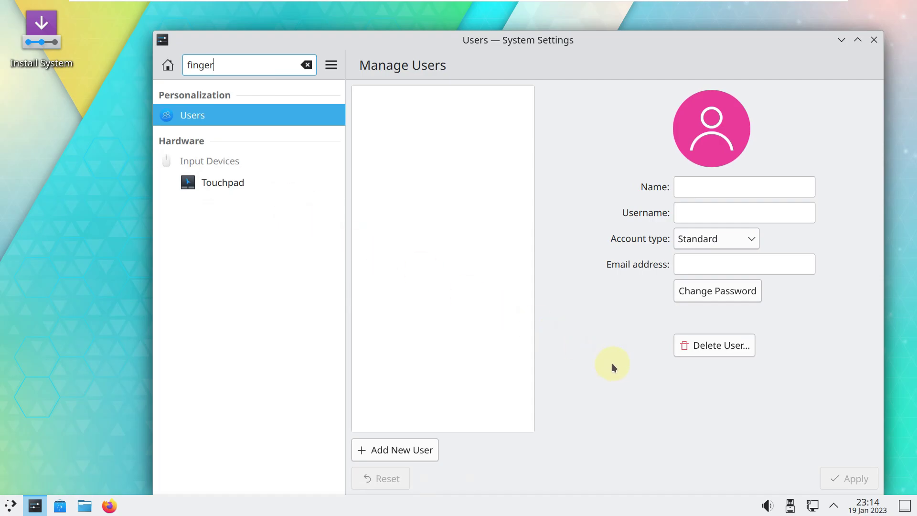
left_click(272, 182)
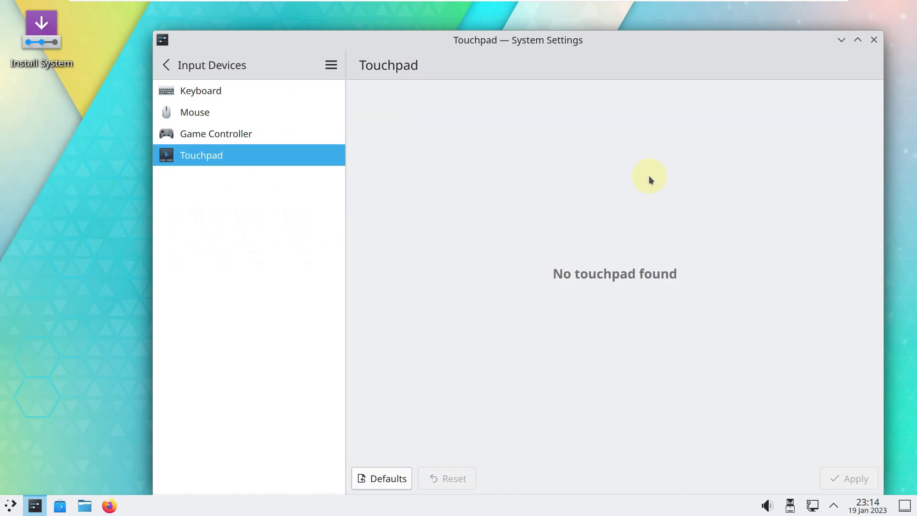
left_click(875, 39)
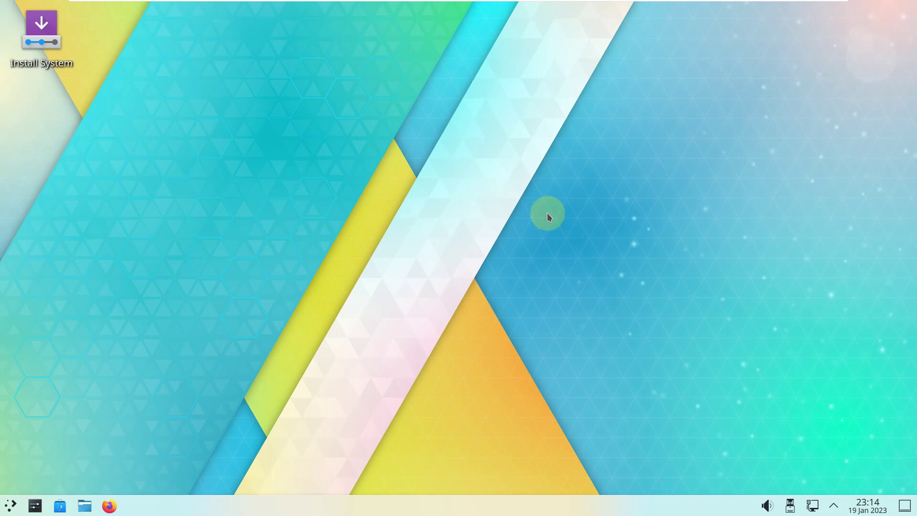
Step: Find the display settings with a launcher search for "disp" and view the Compositor, Gamma and Night Color pages
left_click(12, 505)
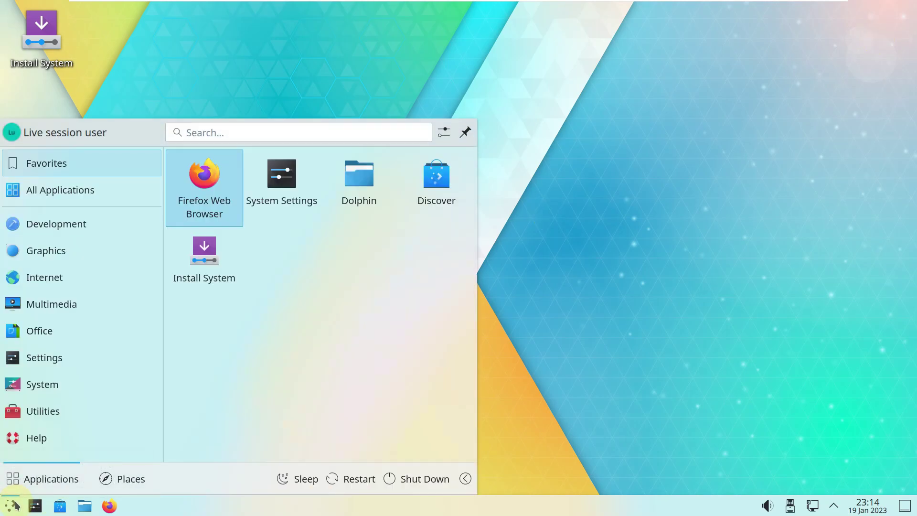
left_click(251, 140)
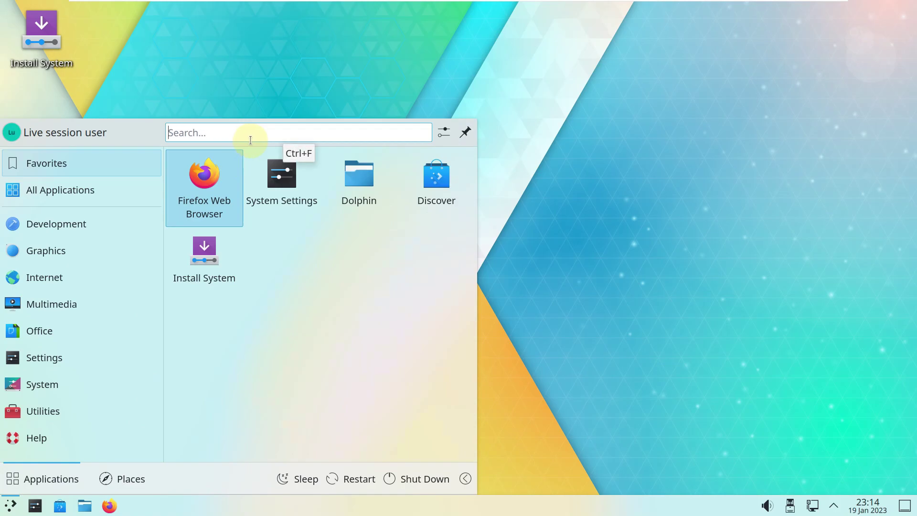
type("disp")
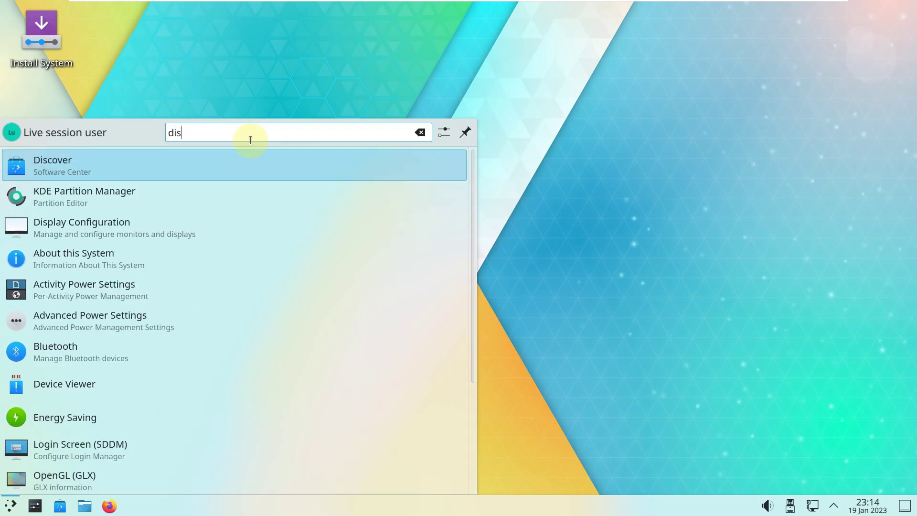
left_click(246, 166)
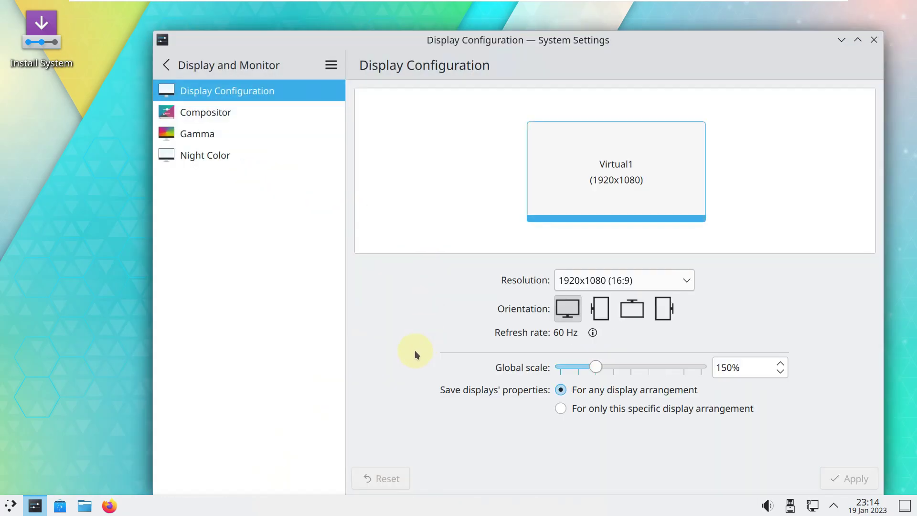
left_click(271, 119)
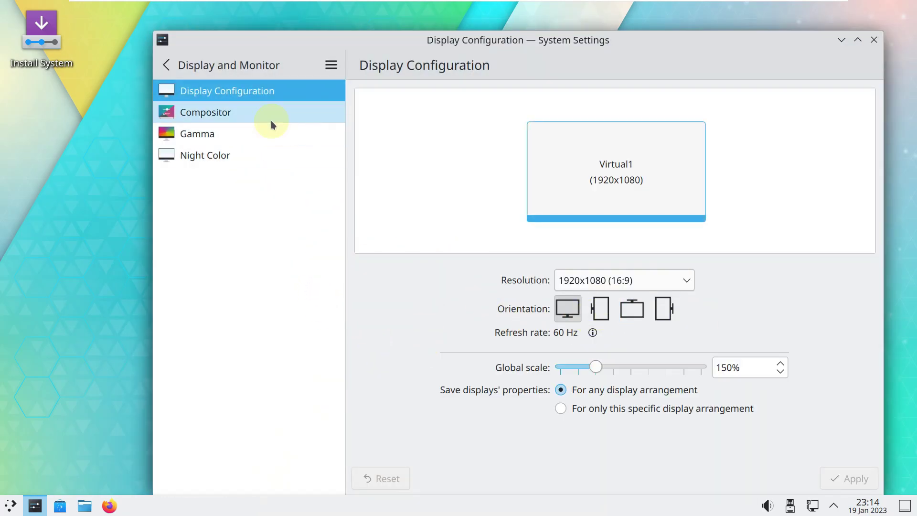
left_click(271, 130)
left_click(255, 162)
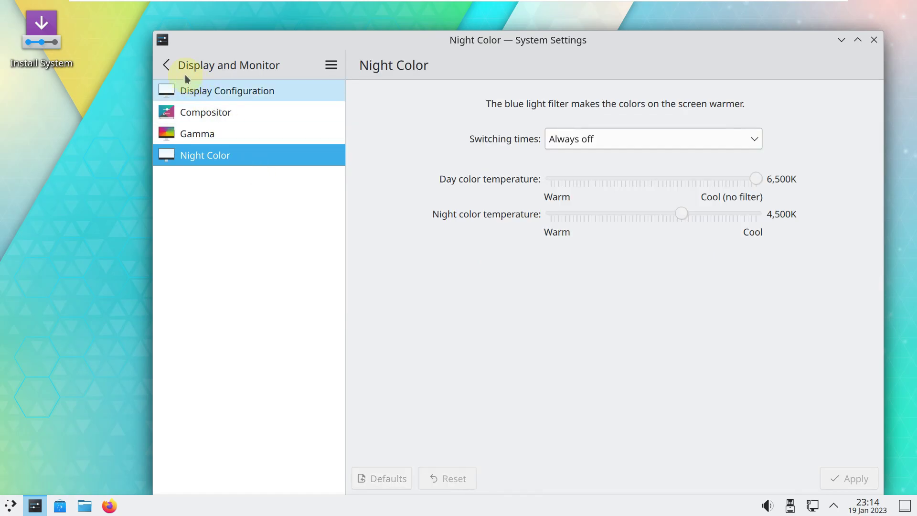
Step: Search the settings for "di", clear the search, review the Display Configuration page and close the settings
left_click(172, 69)
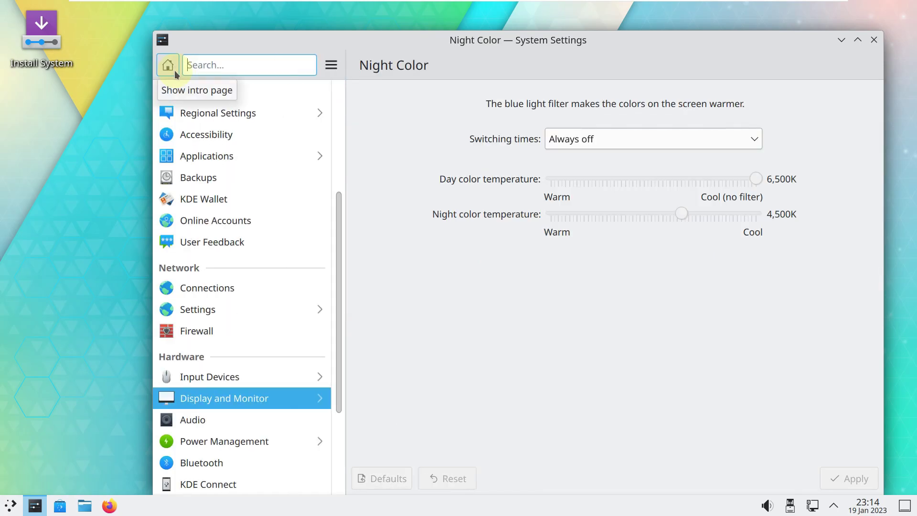
type("di")
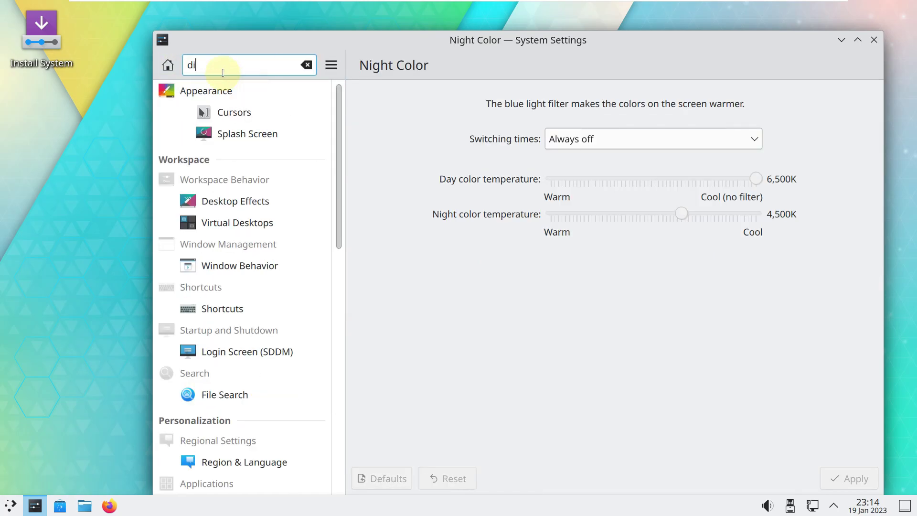
type("d")
key("BackSpace")
key("BackSpace")
key("BackSpace")
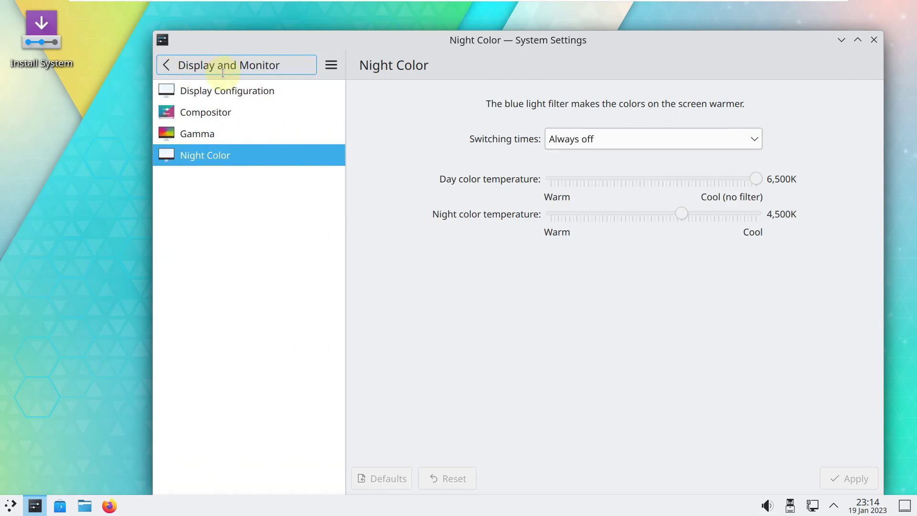
left_click(208, 92)
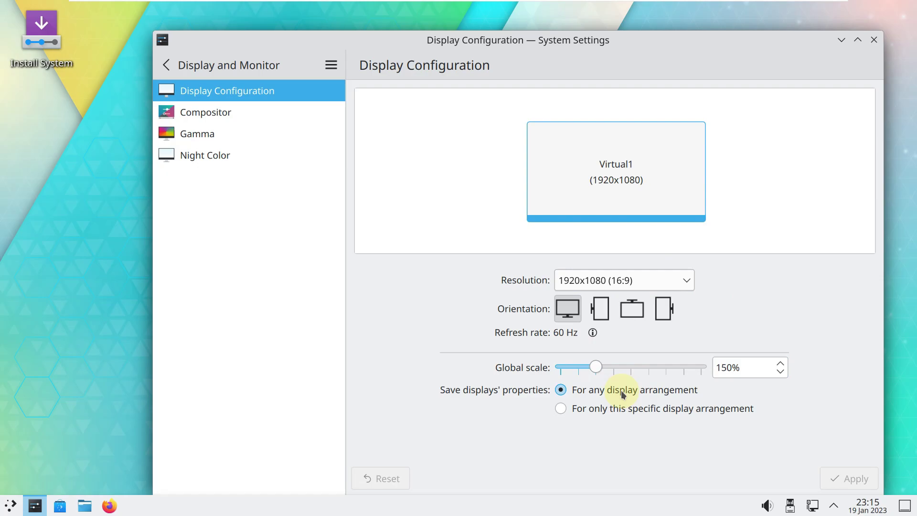
left_click(875, 40)
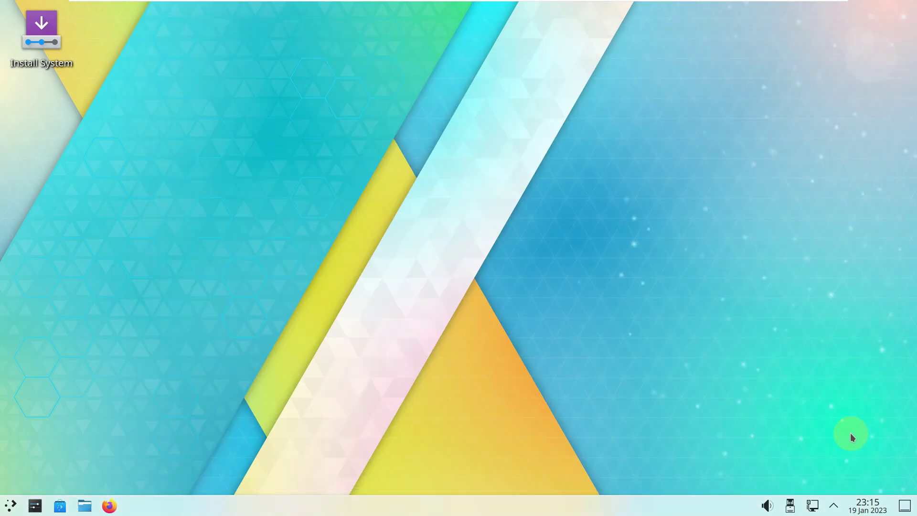
Step: View the Status and Notifications items, inspect the Icons-only Task Manager's Behavior, Keyboard Shortcuts and About settings, and close its settings
left_click(835, 505)
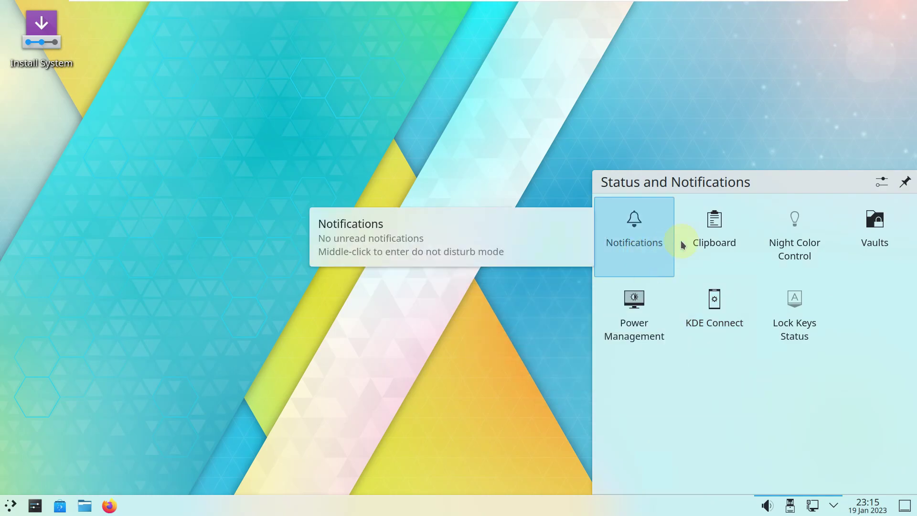
right_click(732, 508)
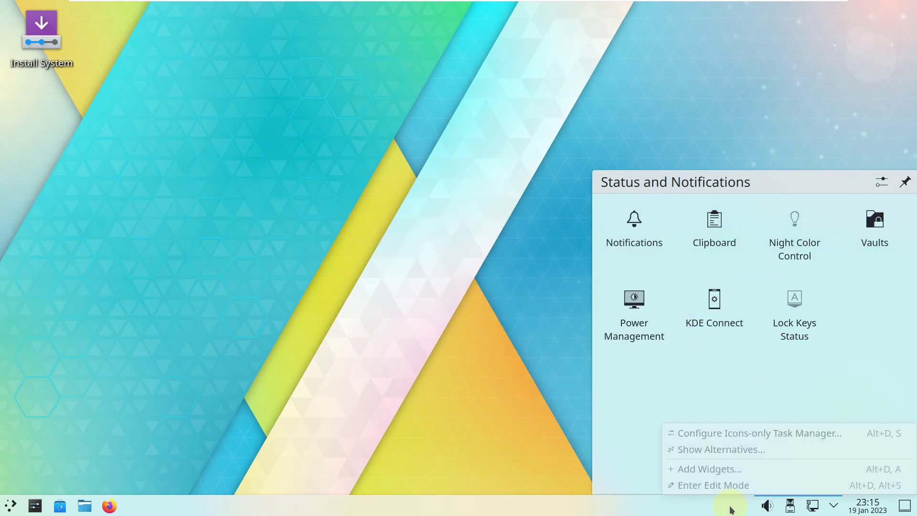
left_click(725, 435)
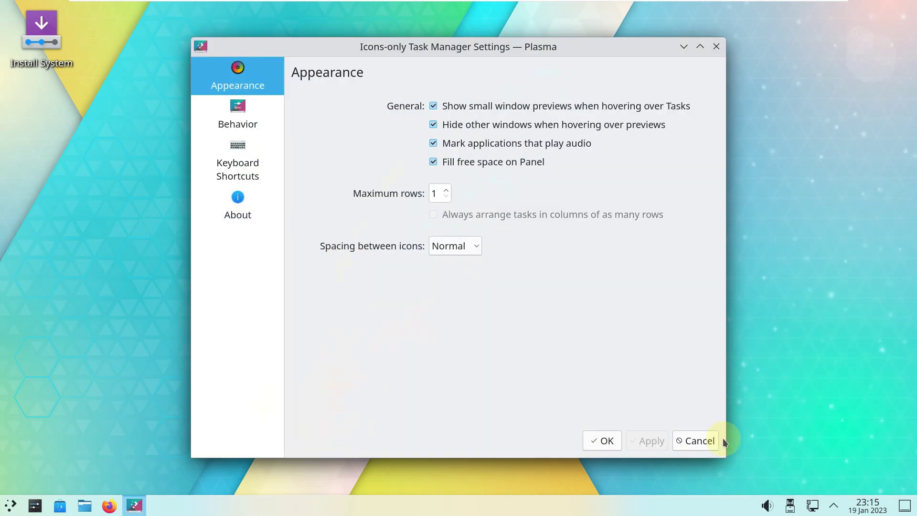
left_click(257, 114)
left_click(251, 170)
left_click(242, 205)
left_click(264, 170)
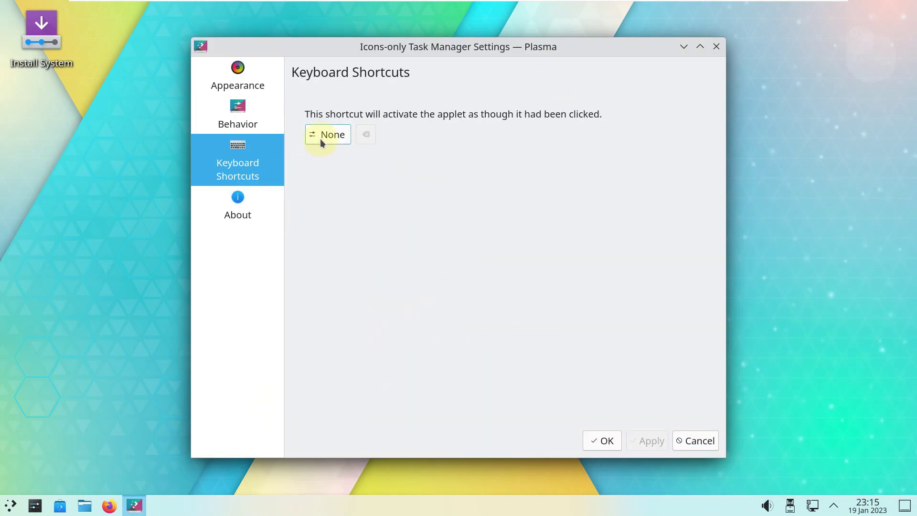
left_click(717, 47)
Step: Search the widget list for "sc" and add three Display Configuration widgets to the panel
right_click(766, 506)
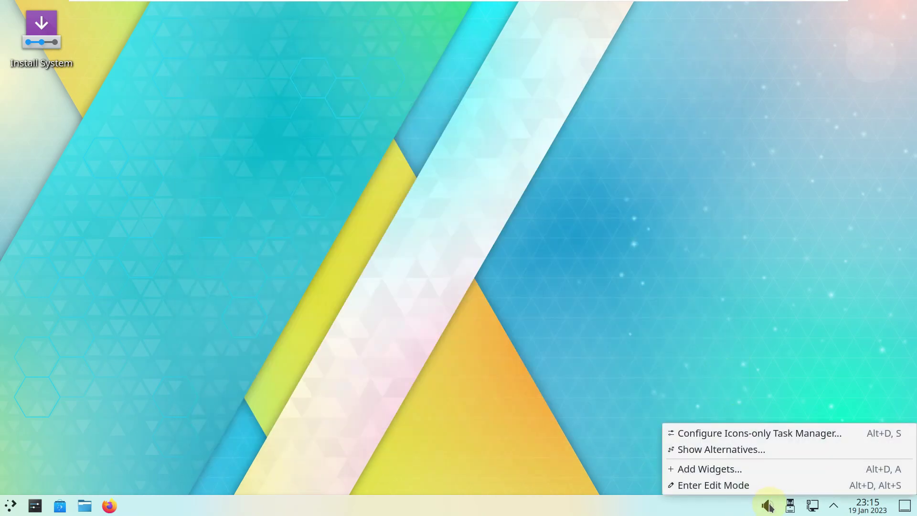
left_click(708, 469)
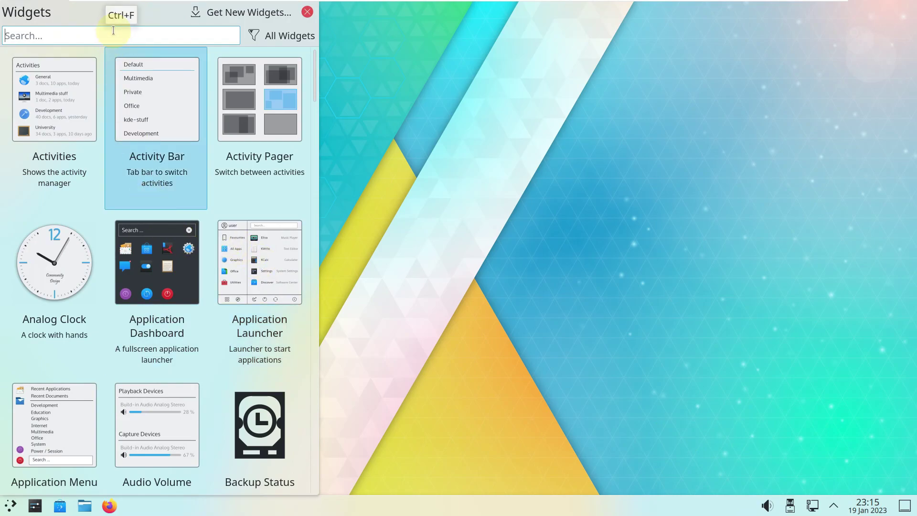
type("sc")
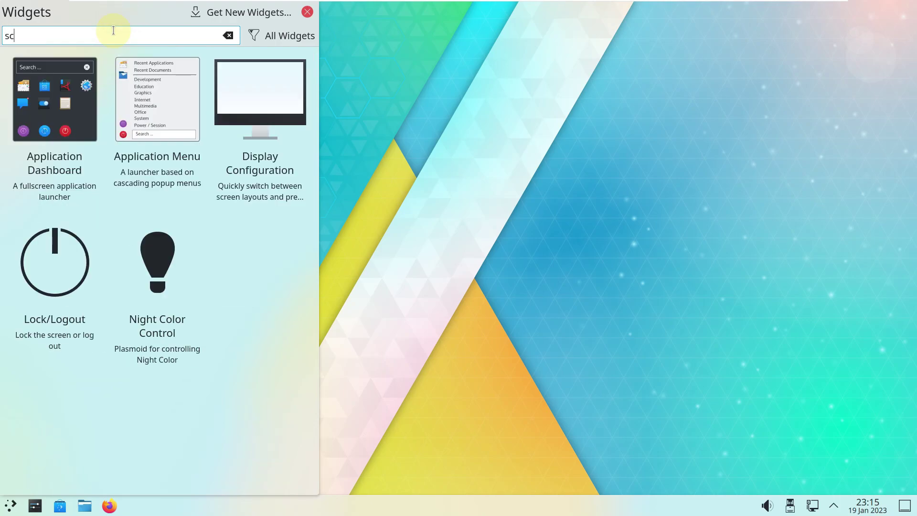
double_click(255, 127)
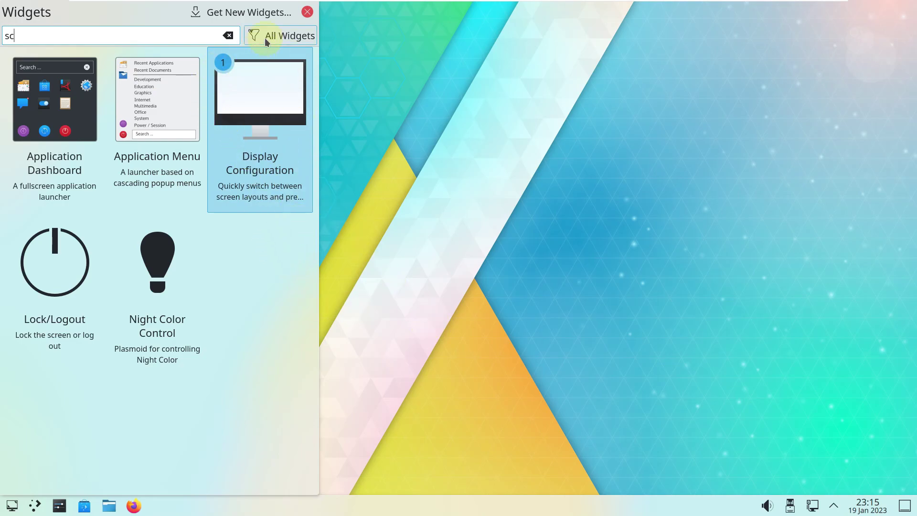
double_click(277, 147)
double_click(278, 147)
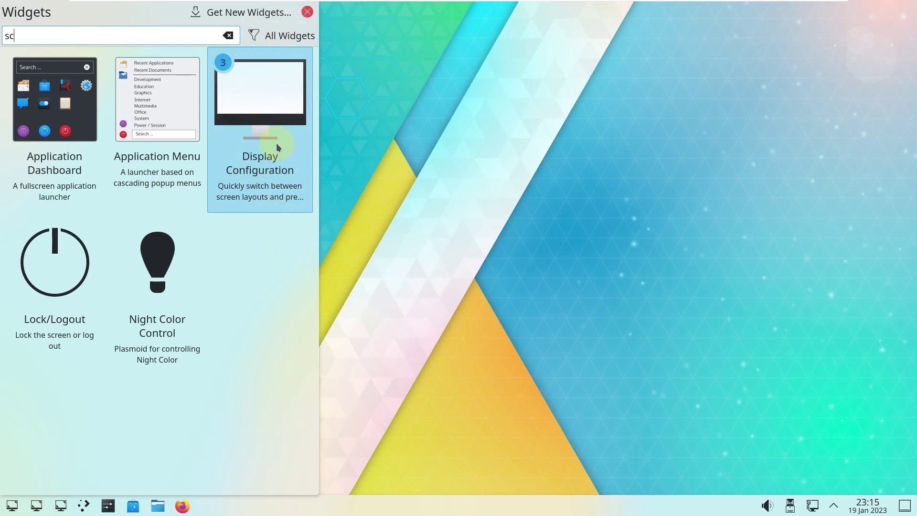
Step: Add five more Display Configuration widgets to the panel and close the widget list
double_click(225, 64)
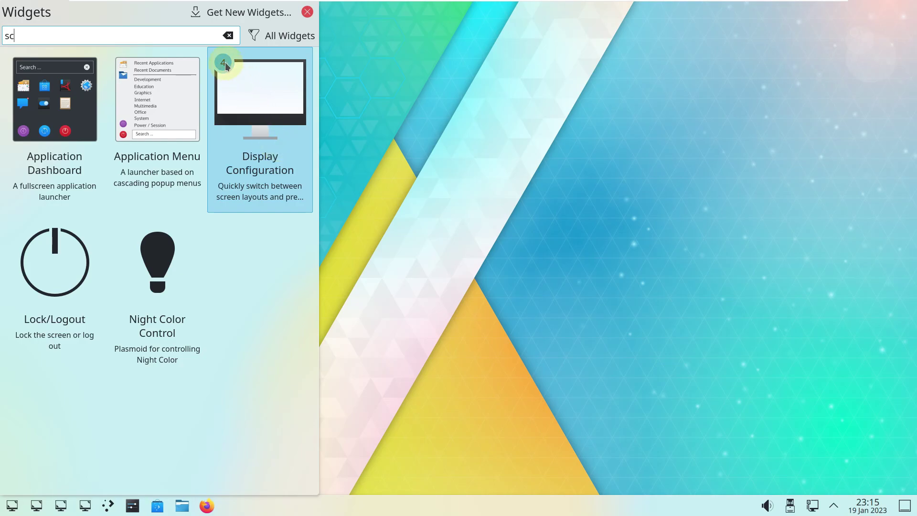
double_click(225, 64)
right_click(110, 505)
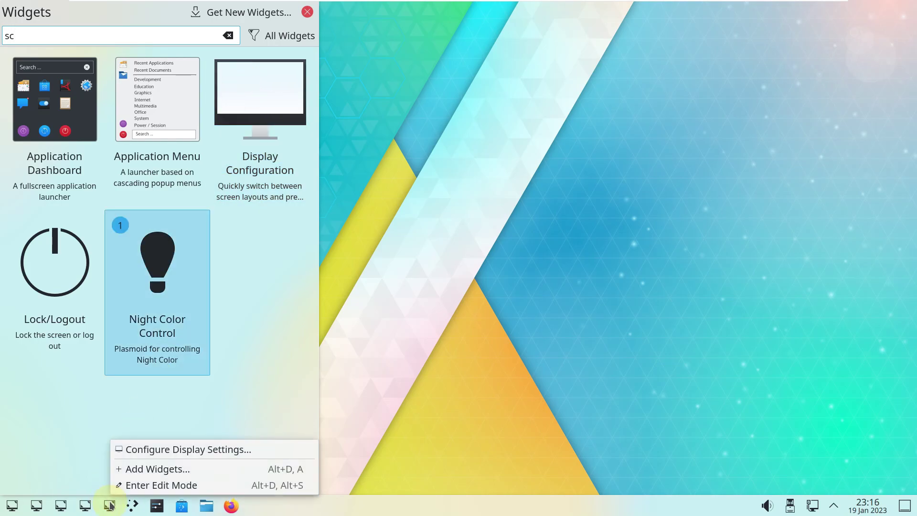
double_click(225, 62)
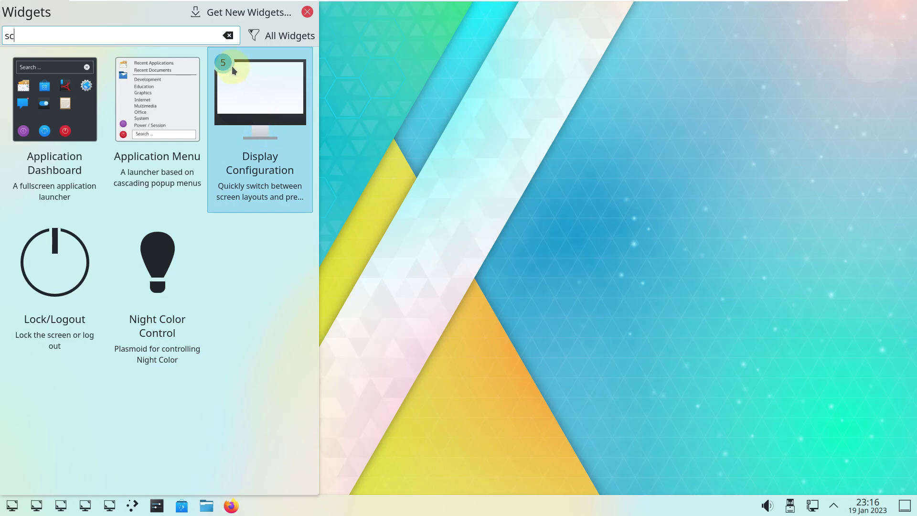
double_click(224, 62)
double_click(227, 65)
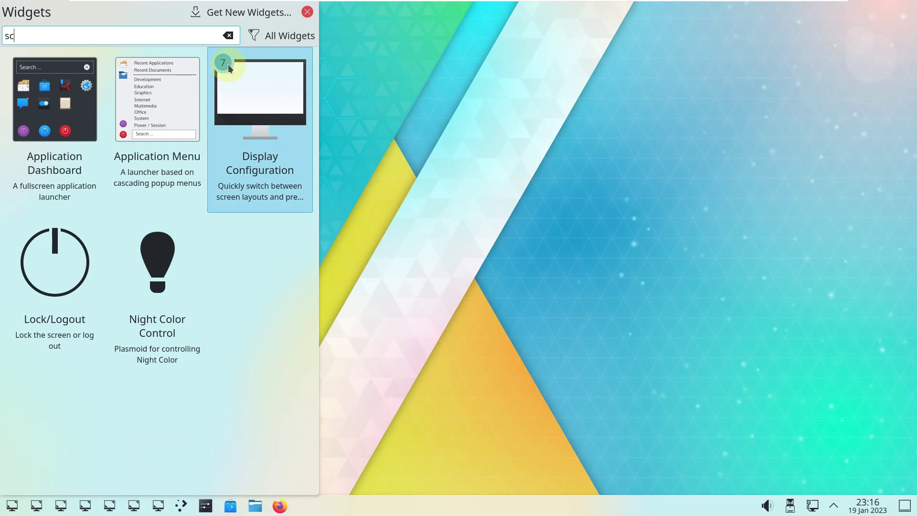
left_click(307, 12)
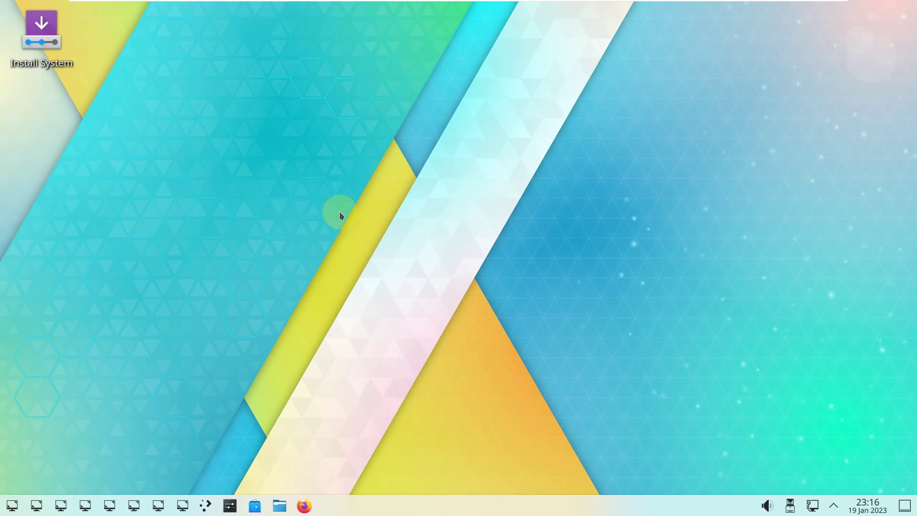
Step: View the Screen Layout options of the first and last Display Configuration widgets in the panel and close them
left_click(12, 508)
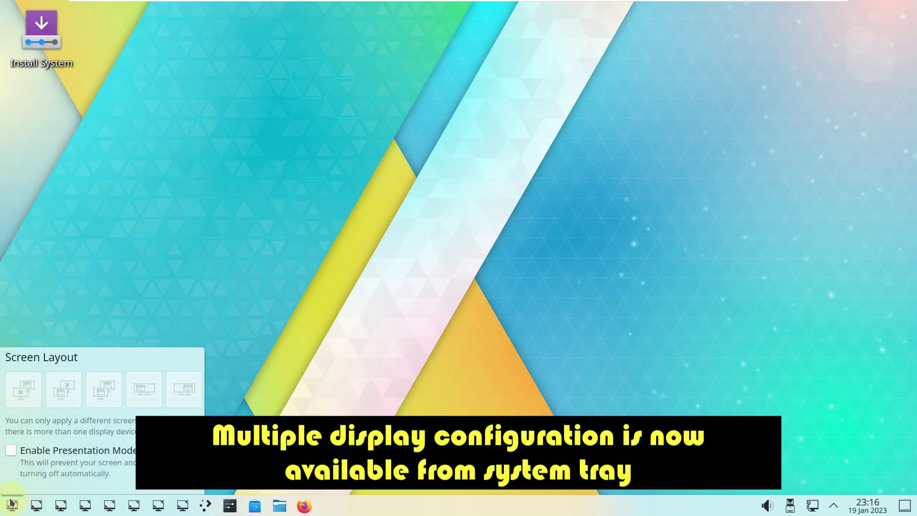
right_click(35, 506)
left_click(303, 372)
left_click(272, 389)
left_click(182, 505)
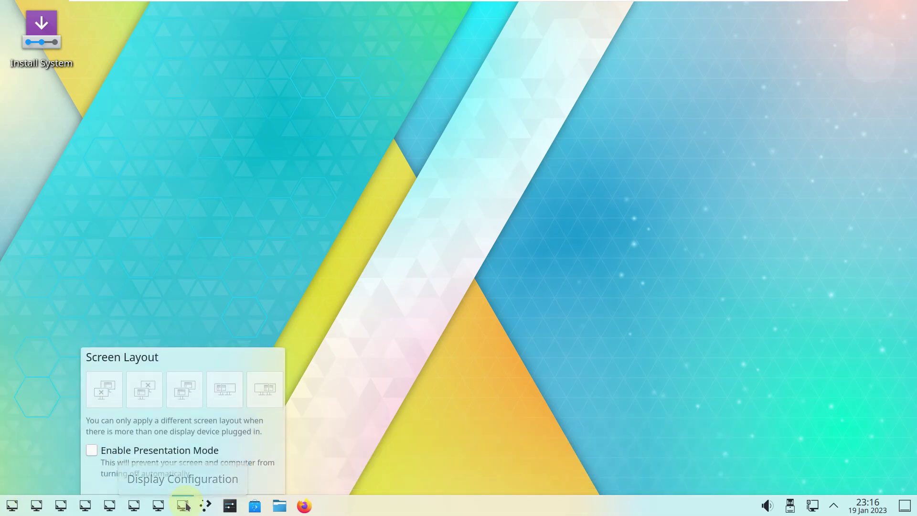
left_click(313, 311)
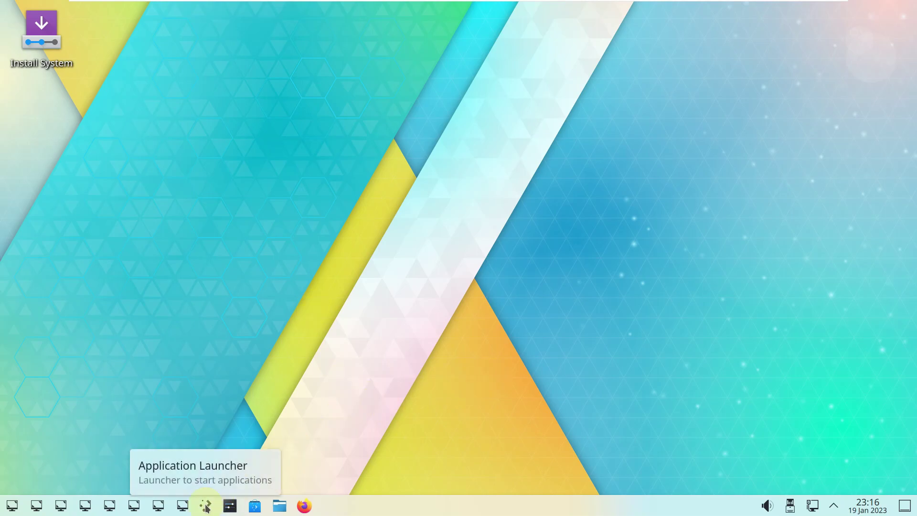
Step: Switch to Discover and search its software catalogue for "flatpak"
left_click(255, 506)
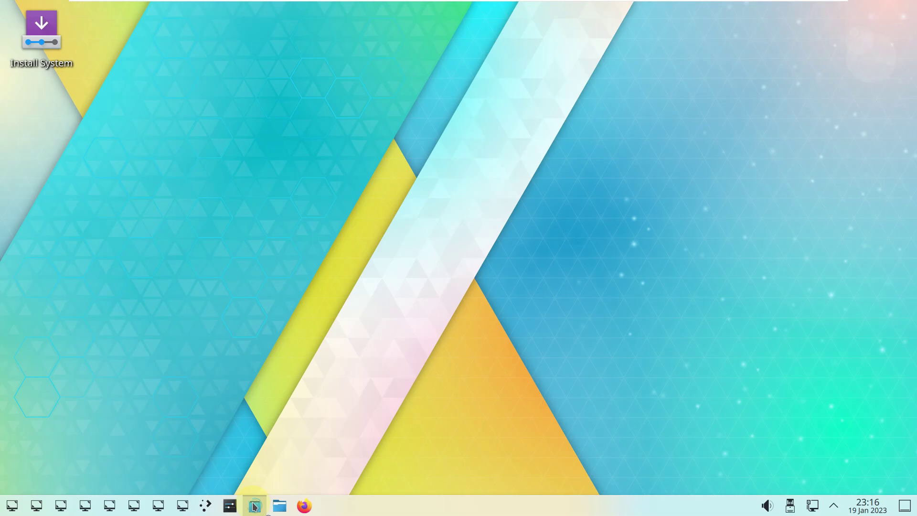
mouse_move(255, 507)
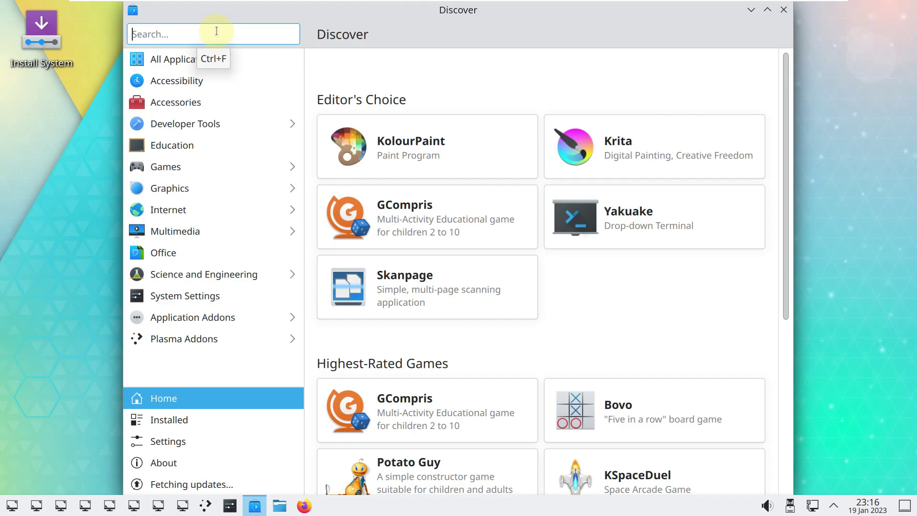
type("flat")
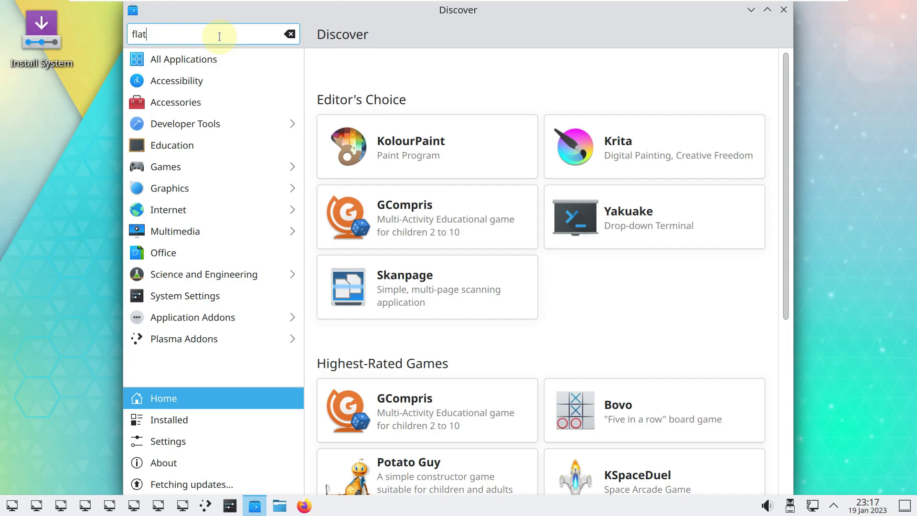
type("pak")
key("Return")
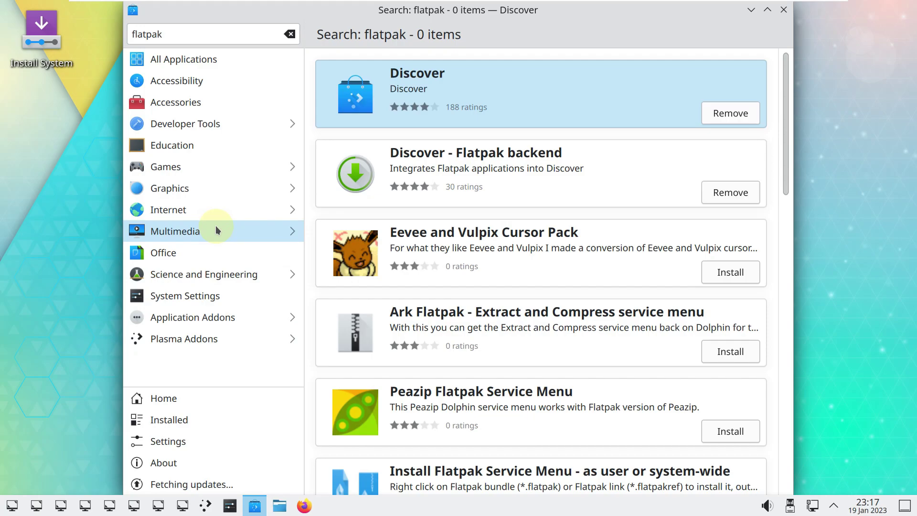
Step: View the Home, Installed, All Applications, Settings, About and updates pages of Discover
left_click(194, 396)
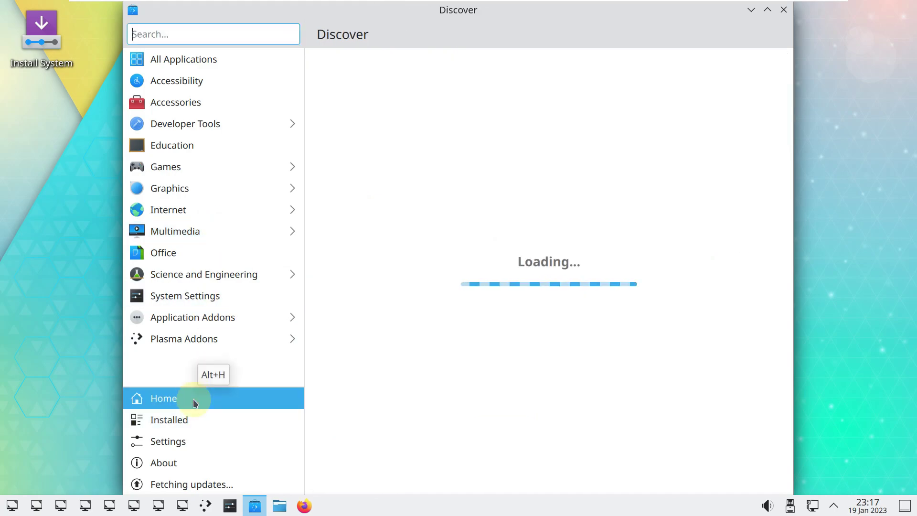
left_click(197, 422)
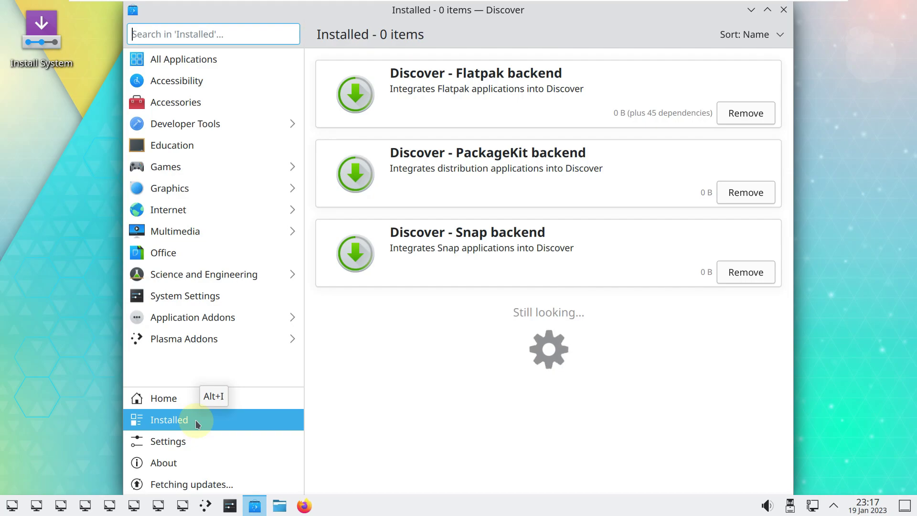
left_click(265, 61)
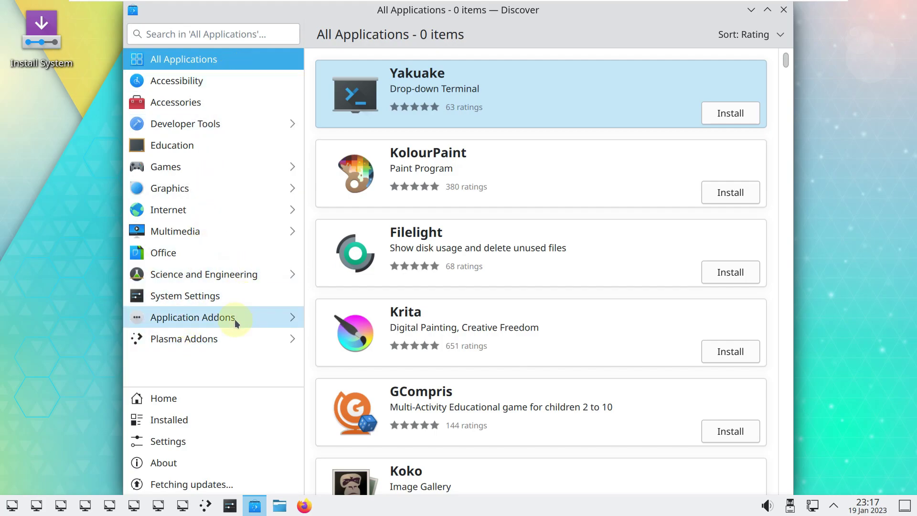
left_click(213, 402)
left_click(213, 418)
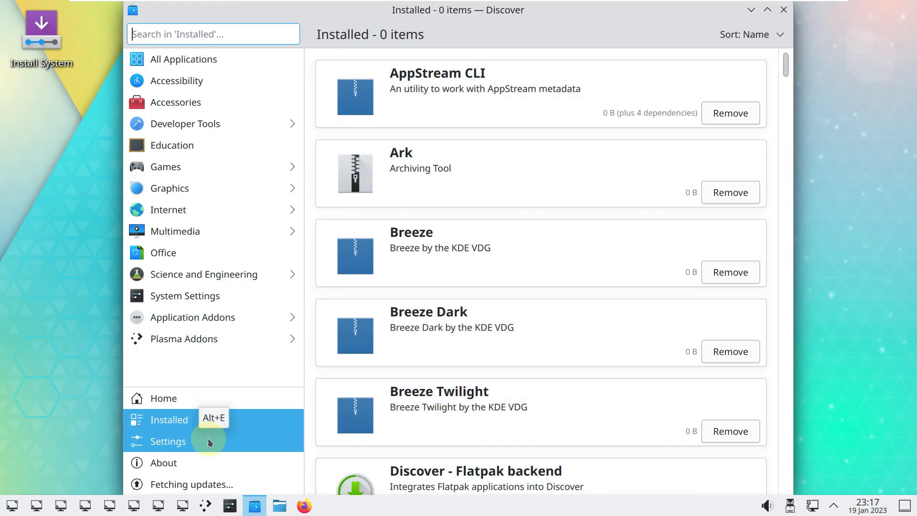
left_click(206, 441)
left_click(189, 466)
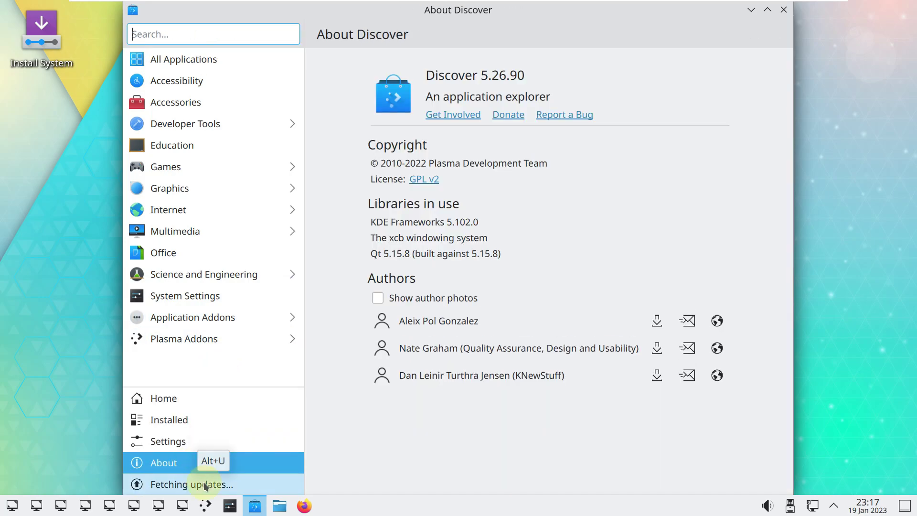
left_click(187, 484)
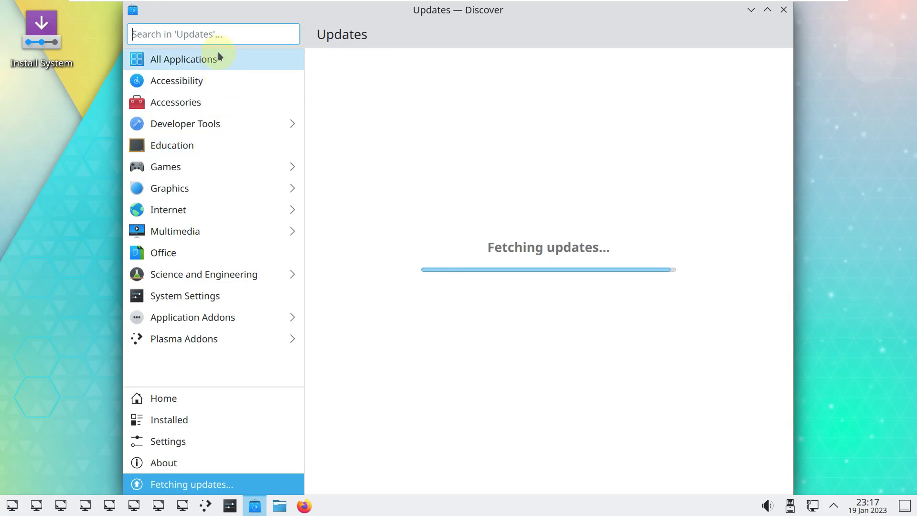
Step: Look through the Application Addons, System Settings and Plasma Addons categories and return to the main category list
left_click(186, 325)
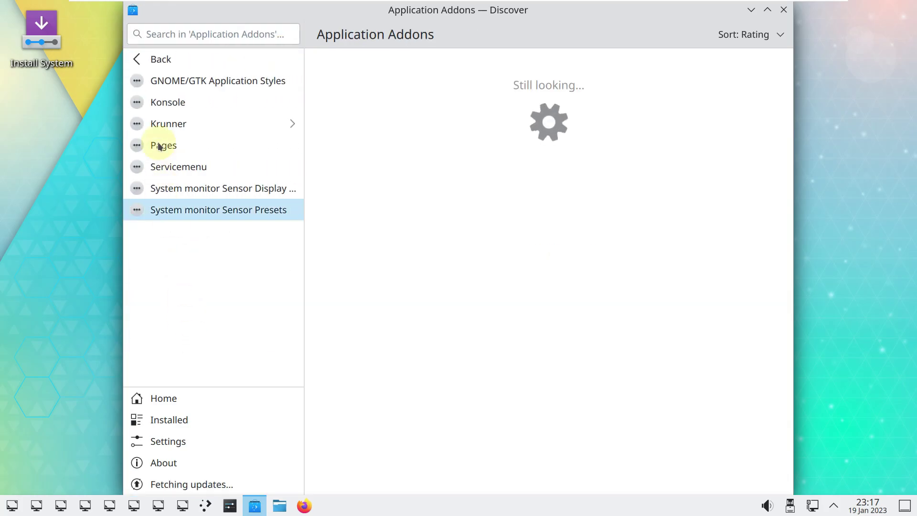
left_click(162, 63)
left_click(187, 296)
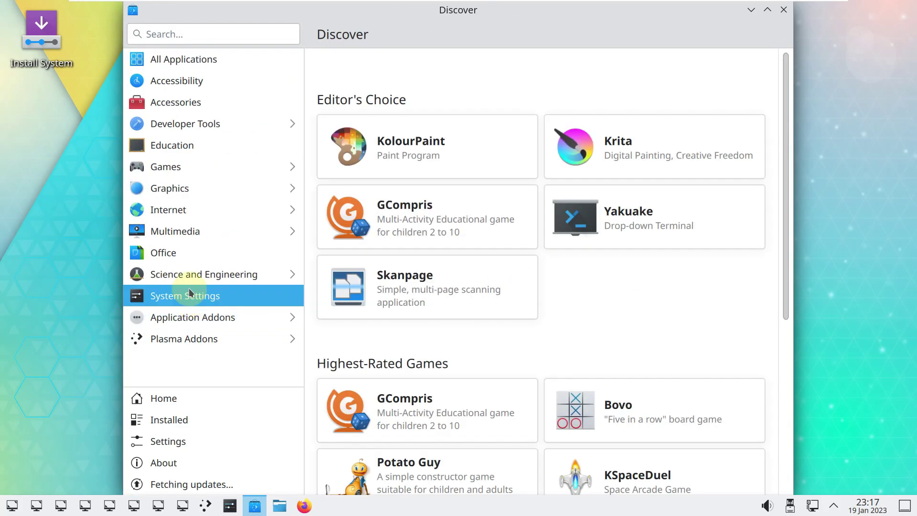
left_click(195, 337)
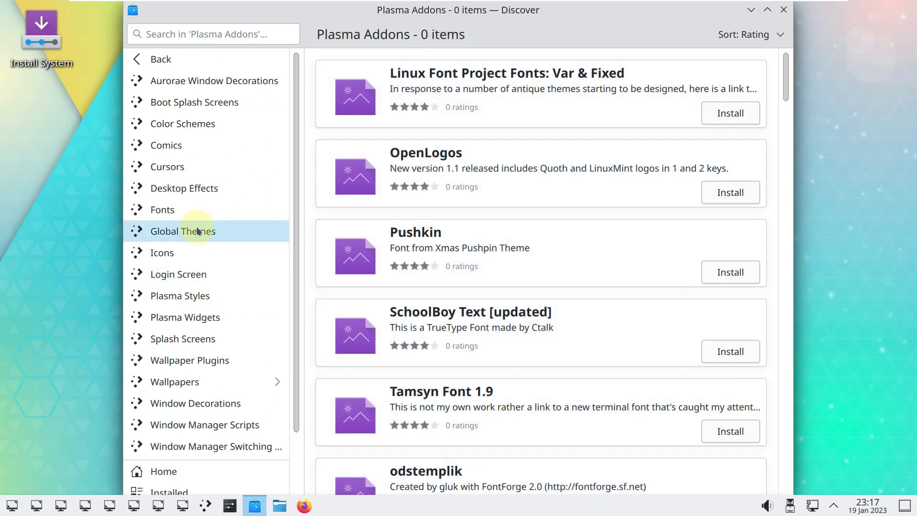
scroll(194, 218, "down", 1)
scroll(167, 67, "up", 1)
left_click(165, 58)
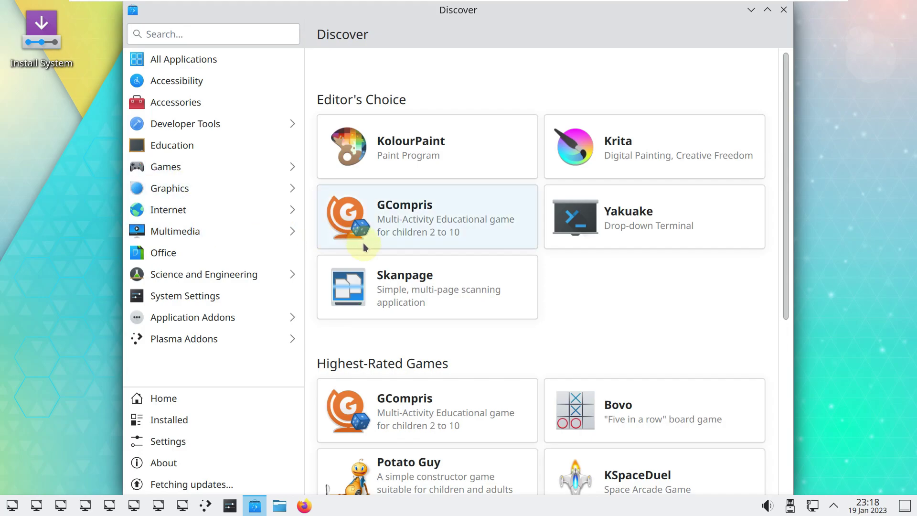
Step: Search the catalogue for "permission" and select the All Applications category
left_click(195, 41)
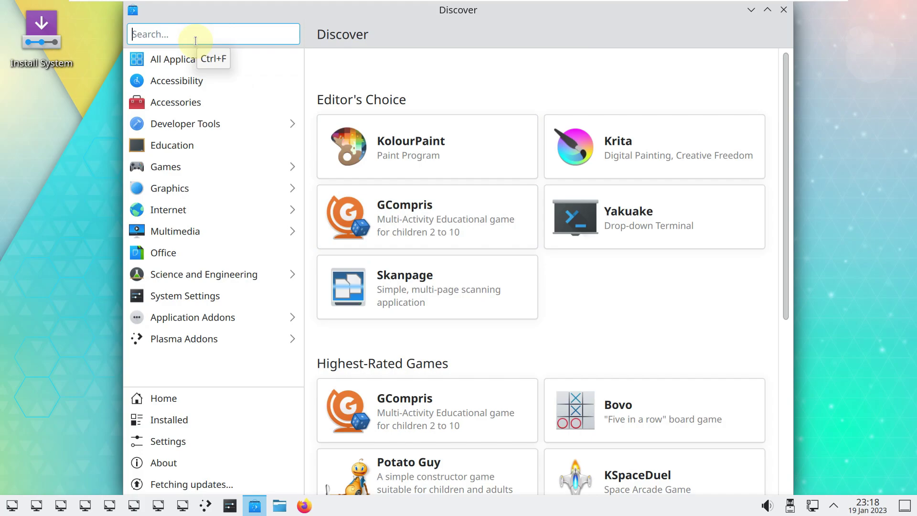
type("permission")
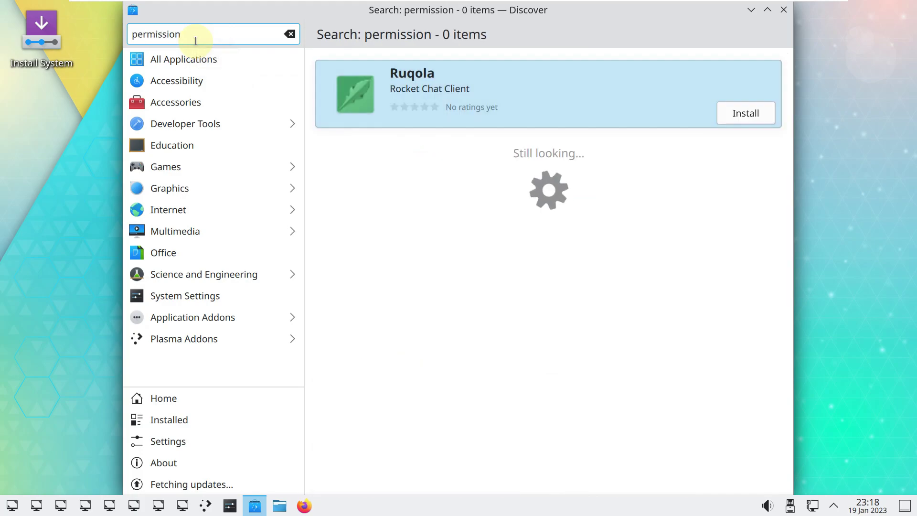
left_click(205, 64)
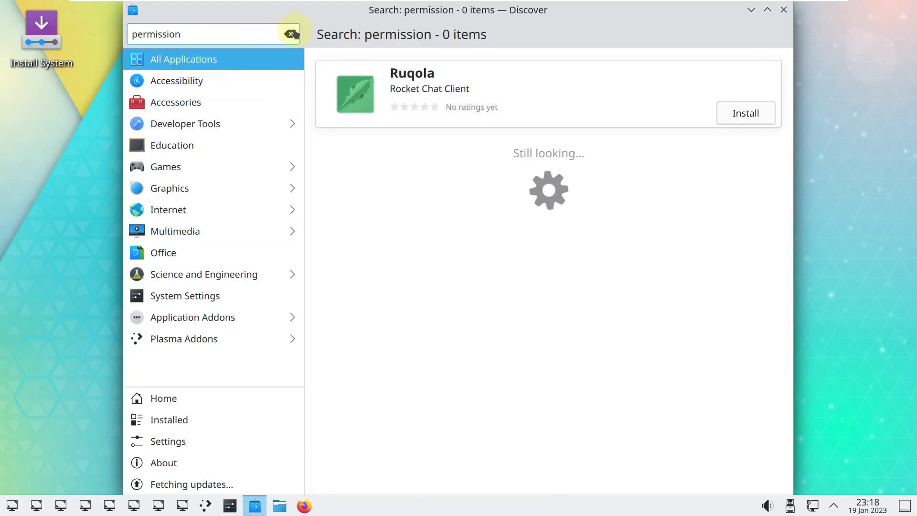
Step: Browse the Accessibility, Accessories, Developer Tools, Education and Games categories, returning to the main category list
left_click(225, 84)
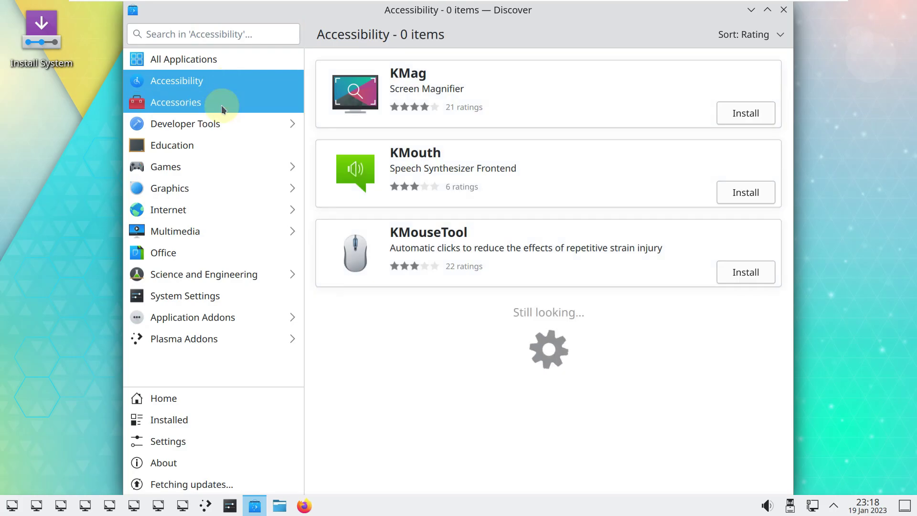
left_click(222, 104)
left_click(217, 126)
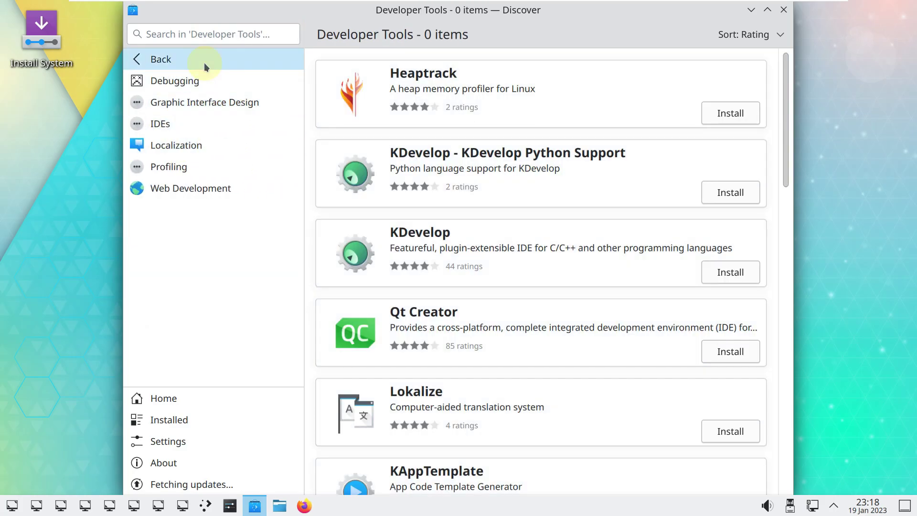
left_click(205, 62)
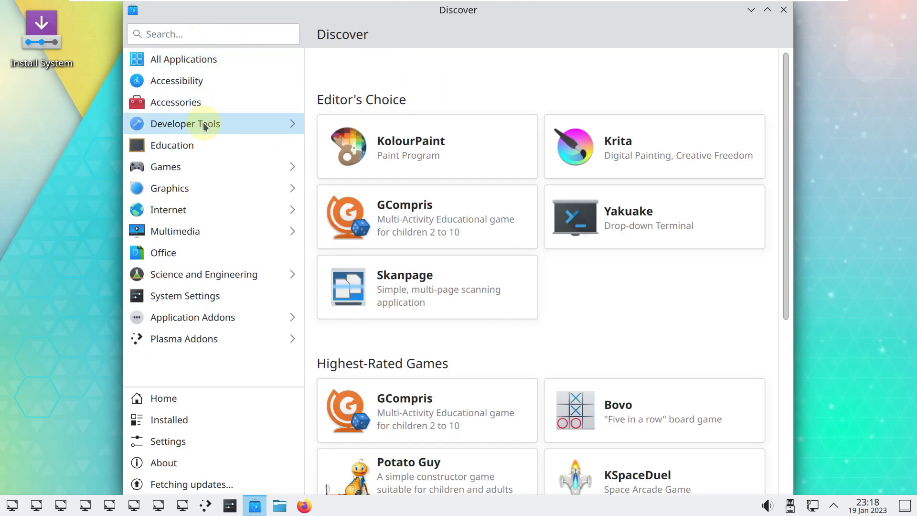
left_click(204, 125)
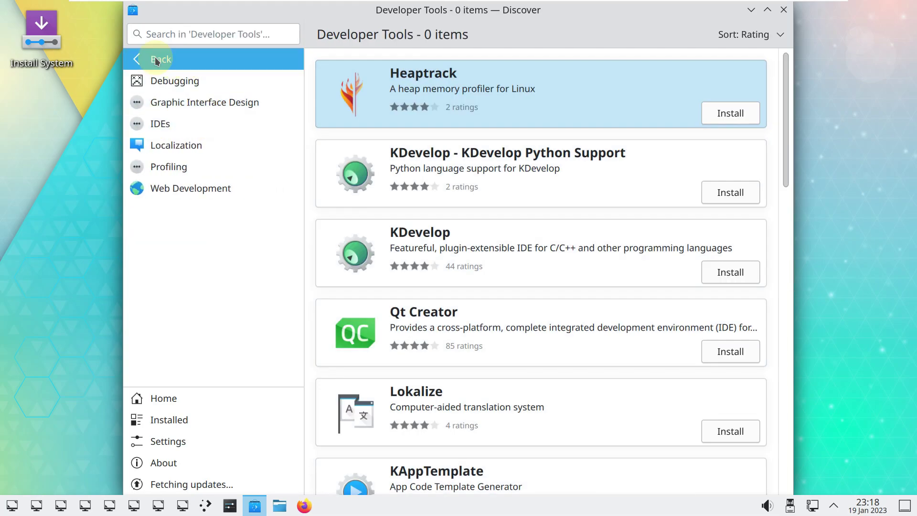
left_click(160, 58)
left_click(185, 146)
left_click(184, 164)
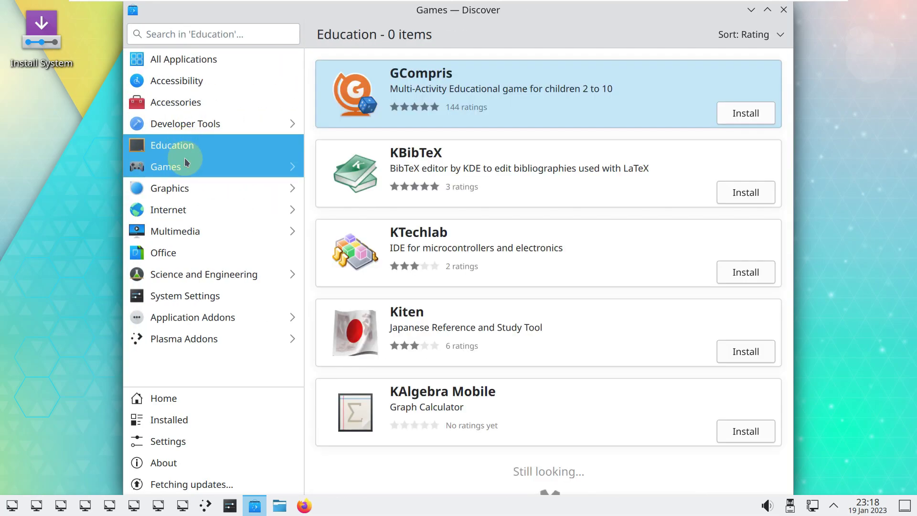
left_click(158, 60)
Step: Look over the Plasma Addons subcategories and return to the main category list
left_click(171, 336)
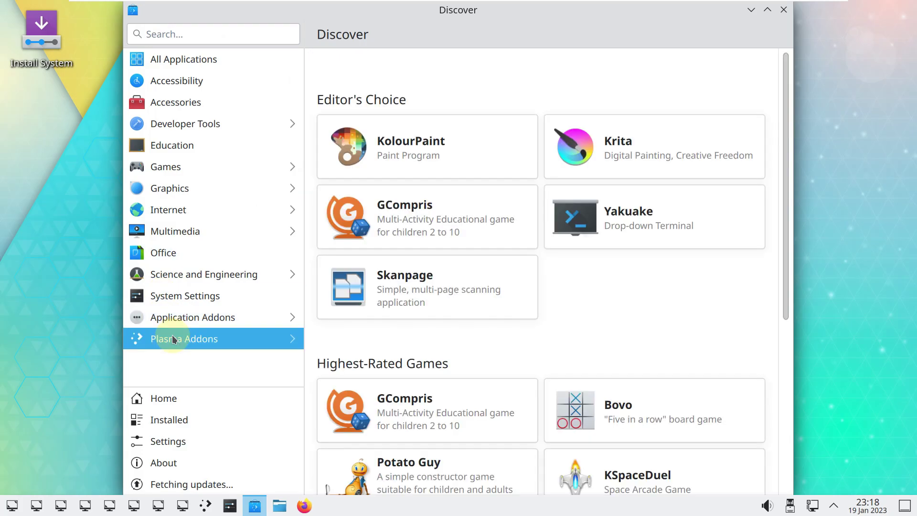
scroll(143, 143, "down", 3)
scroll(138, 95, "up", 3)
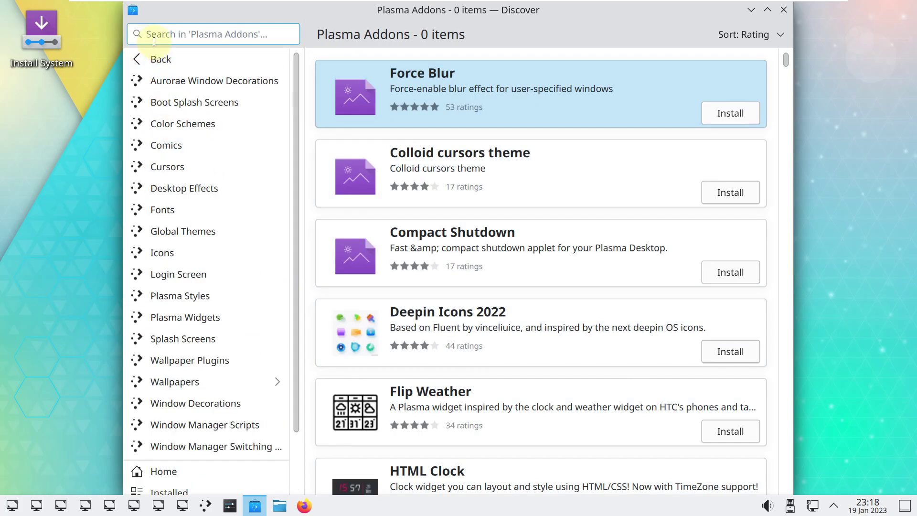
left_click(162, 59)
Step: Browse the GNOME/GTK Application Styles, Konsole, Krunner and Servicemenu sections of Application Addons and return to the main category list
left_click(192, 316)
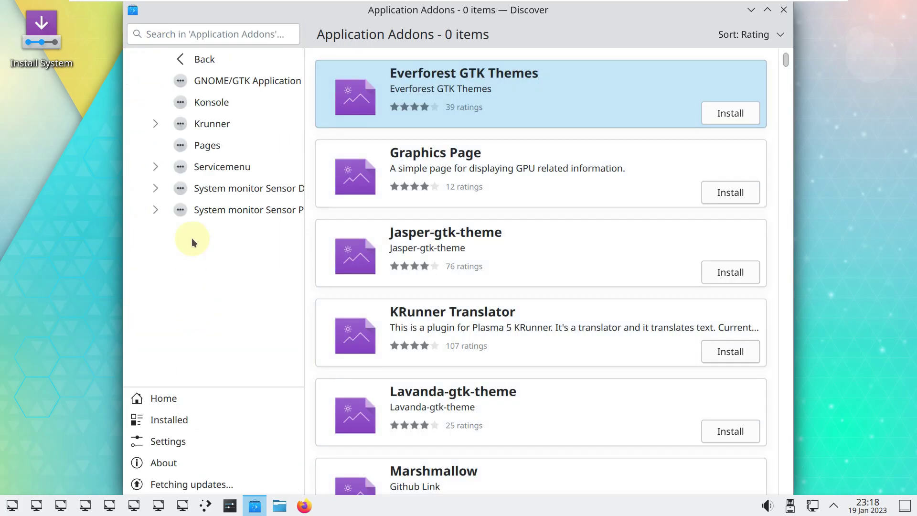
left_click(201, 82)
left_click(194, 101)
left_click(194, 123)
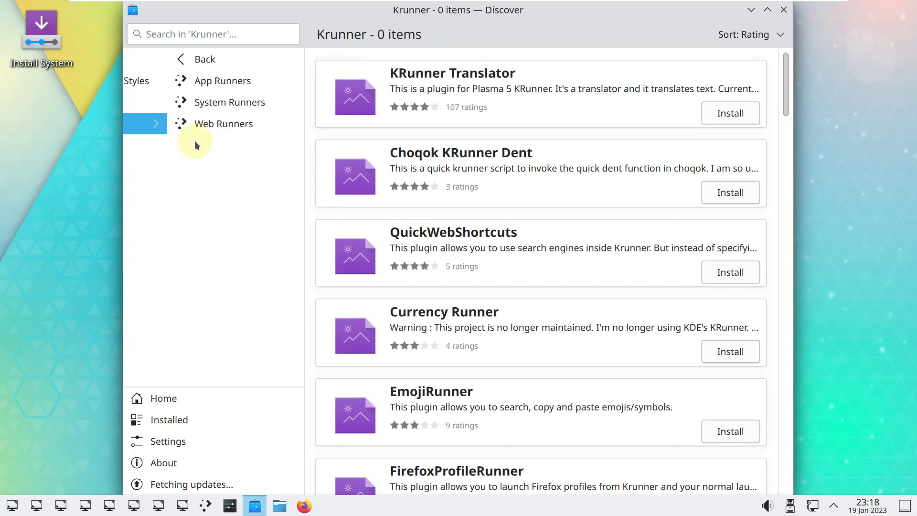
left_click(161, 59)
left_click(188, 170)
left_click(153, 61)
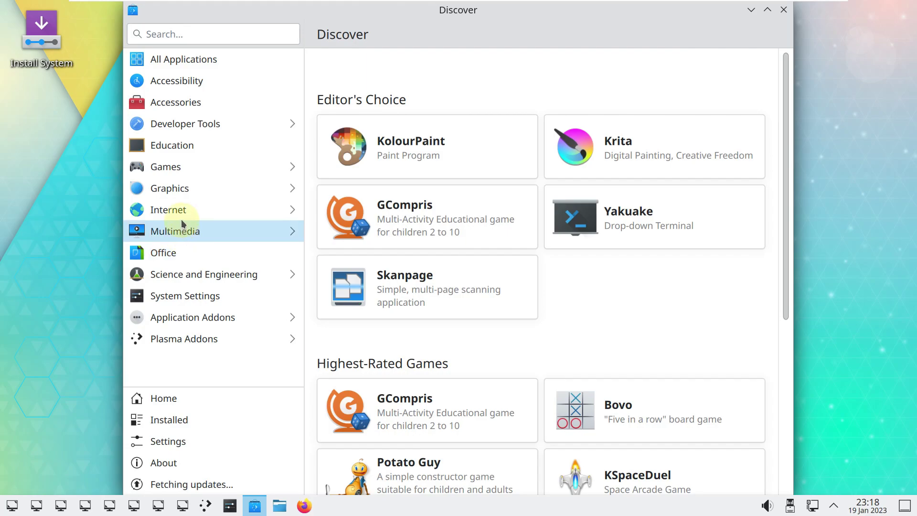
Step: Close Discover and open the Flatpak Permission Settings page under Applications in System Settings
left_click(784, 10)
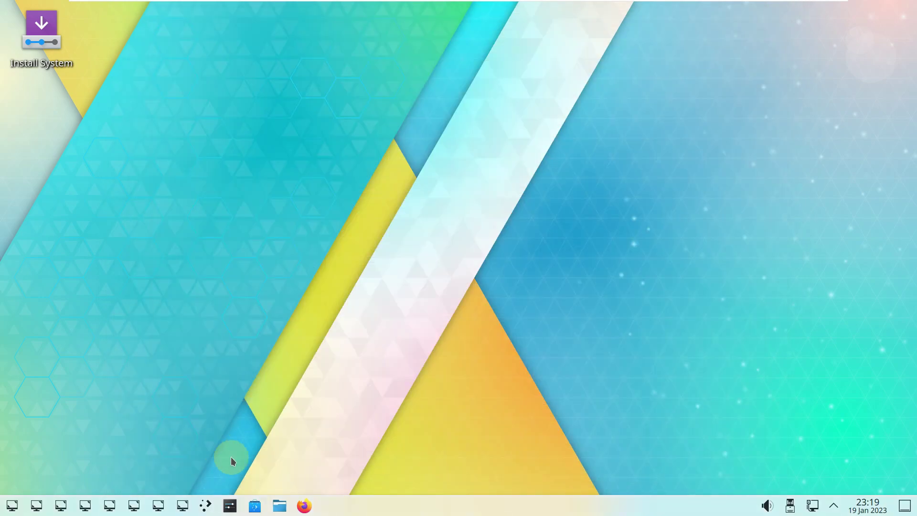
left_click(230, 506)
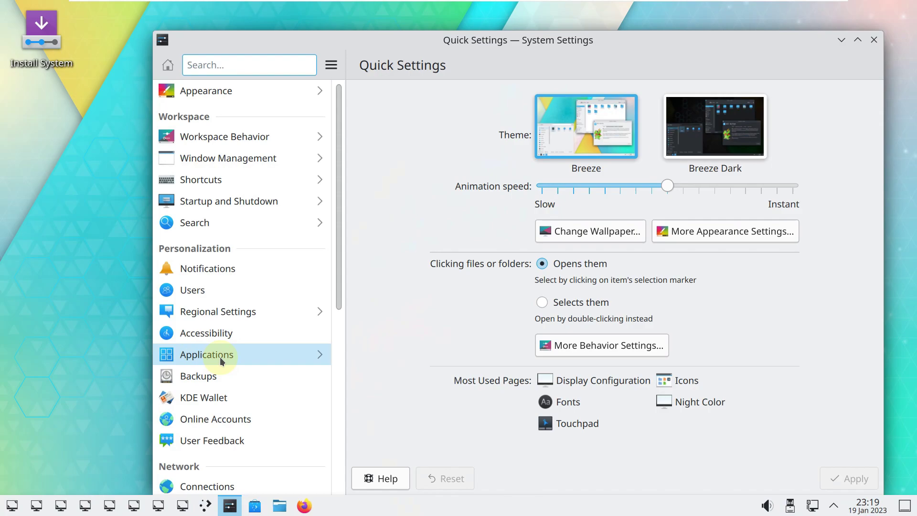
scroll(223, 362, "down", 1)
left_click(230, 305)
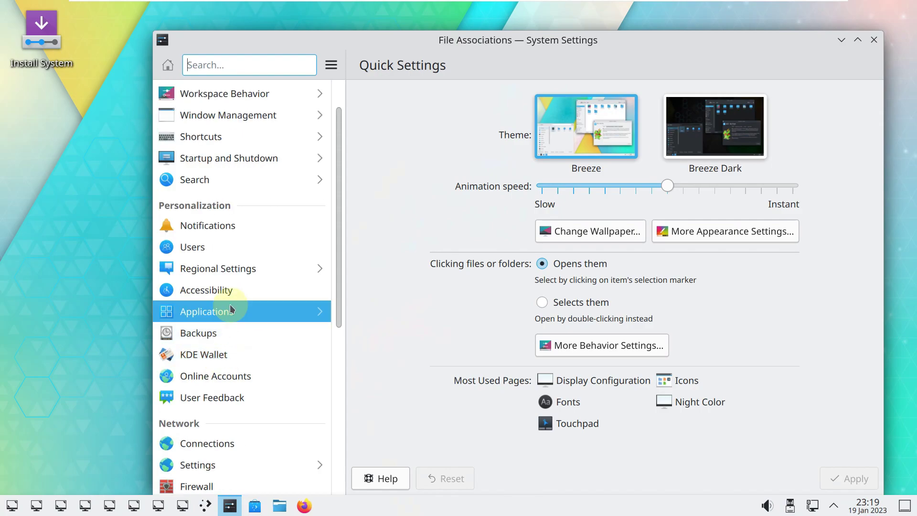
left_click_drag(454, 40, 398, 30)
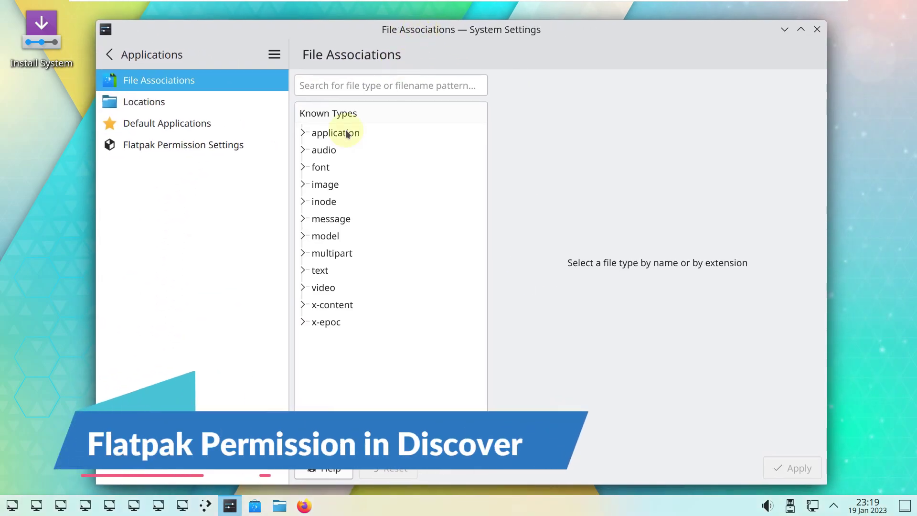
left_click(189, 144)
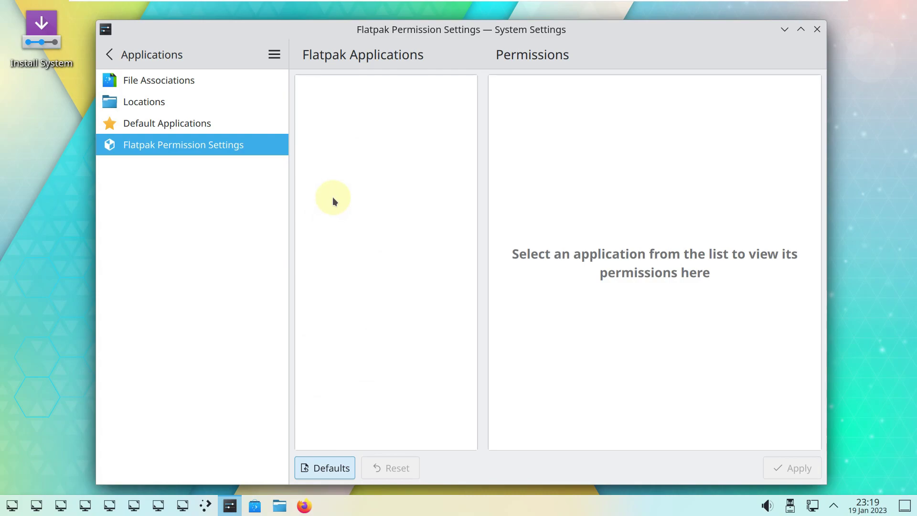
Step: Browse the Default Applications, Locations and File Associations pages, return to Flatpak Permission Settings and close System Settings
left_click(236, 131)
left_click(225, 102)
left_click(223, 89)
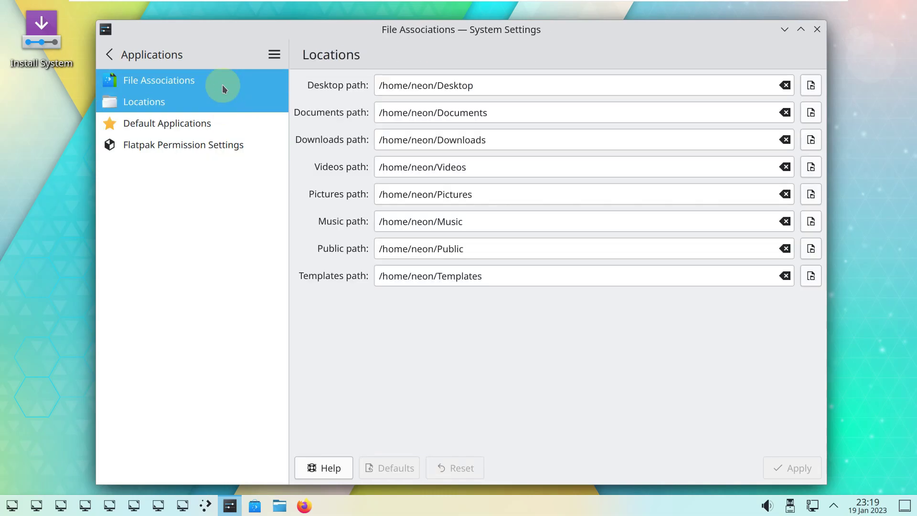
left_click(186, 144)
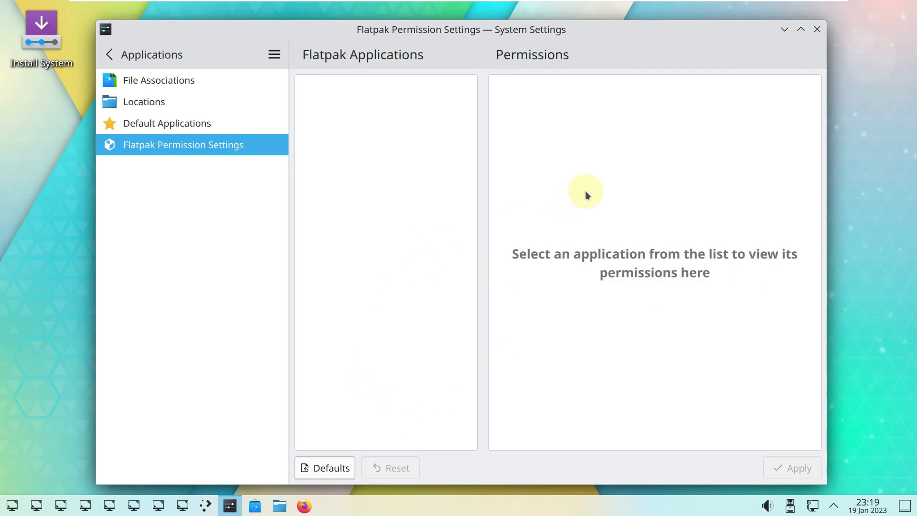
left_click(817, 30)
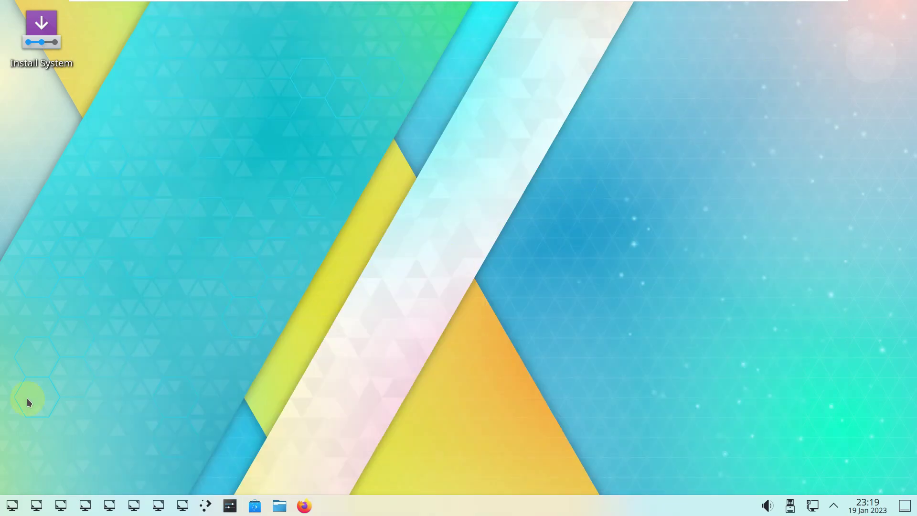
Step: Open Discover in a maximized window and look over the app sections of its home page
left_click(255, 506)
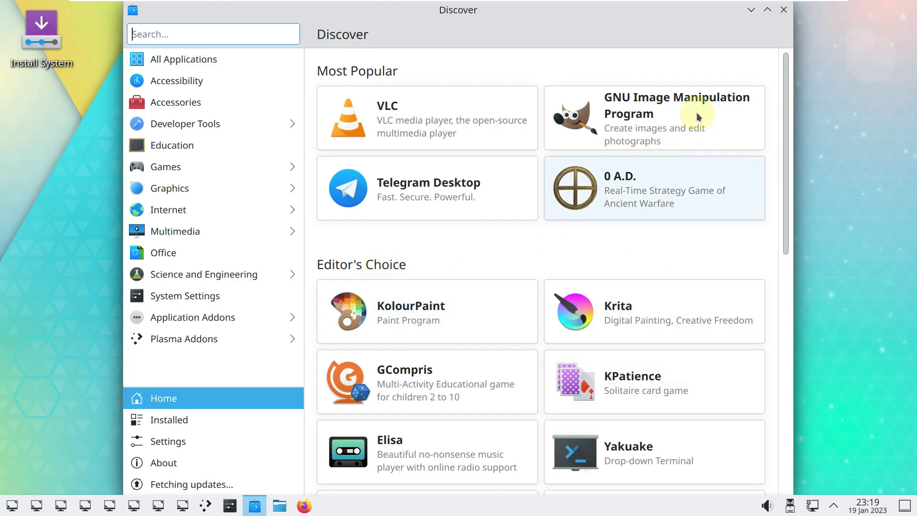
left_click(768, 10)
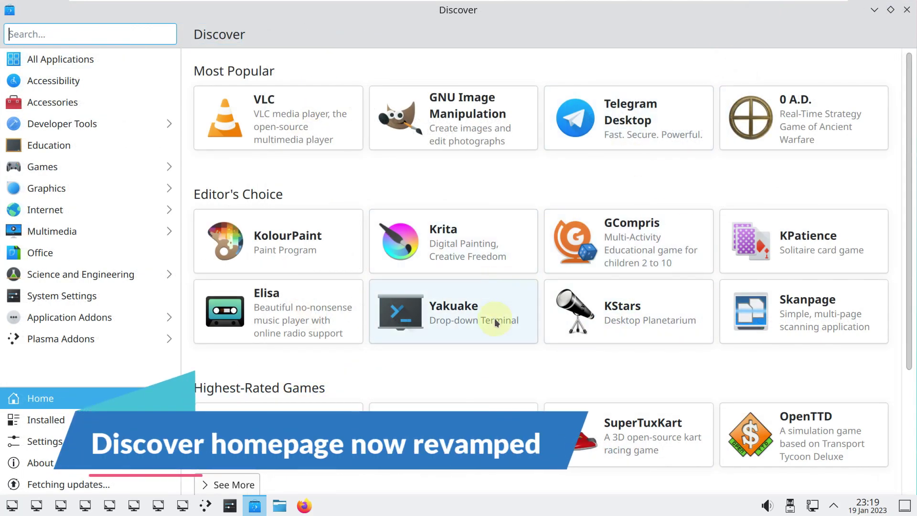
scroll(585, 426, "down", 3)
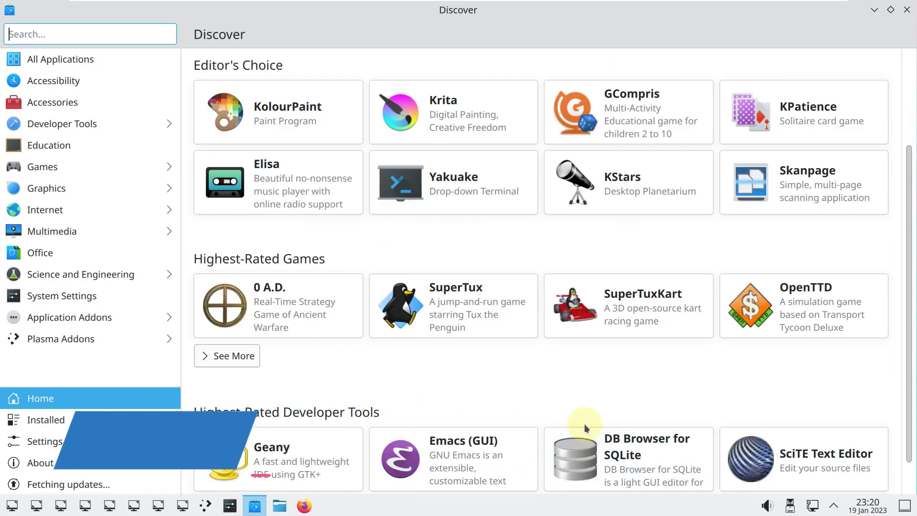
Step: Browse the Installed, Updates, About and Settings pages of Discover
left_click(91, 418)
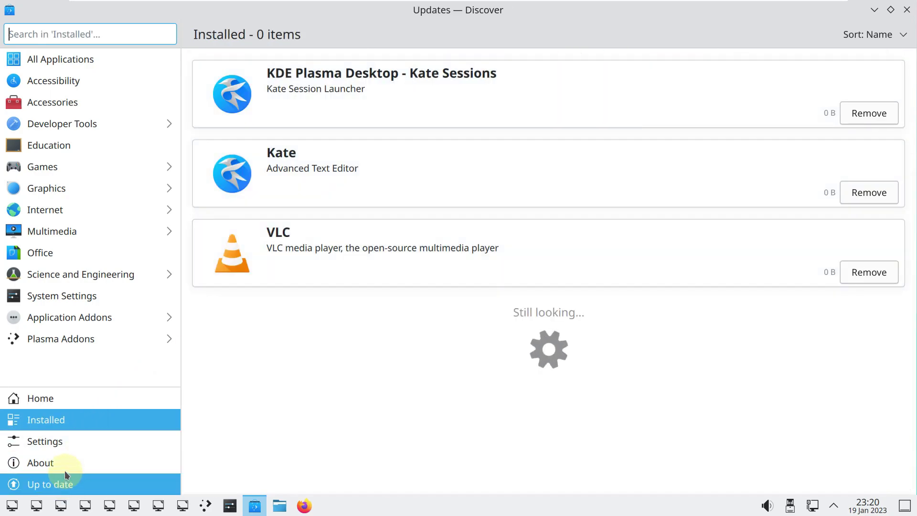
left_click(64, 474)
left_click(64, 467)
left_click(72, 443)
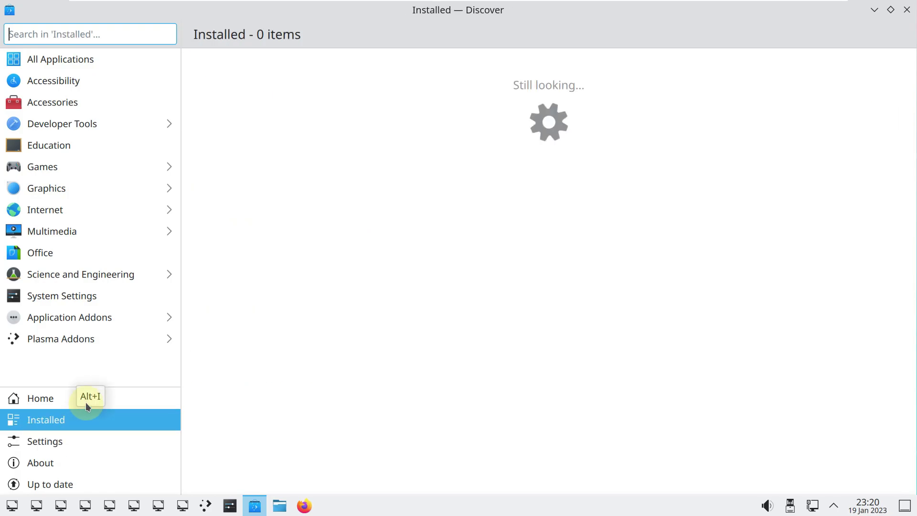
Step: Return to the home page, review its highest-rated games and developer tools, and close Discover
left_click(85, 402)
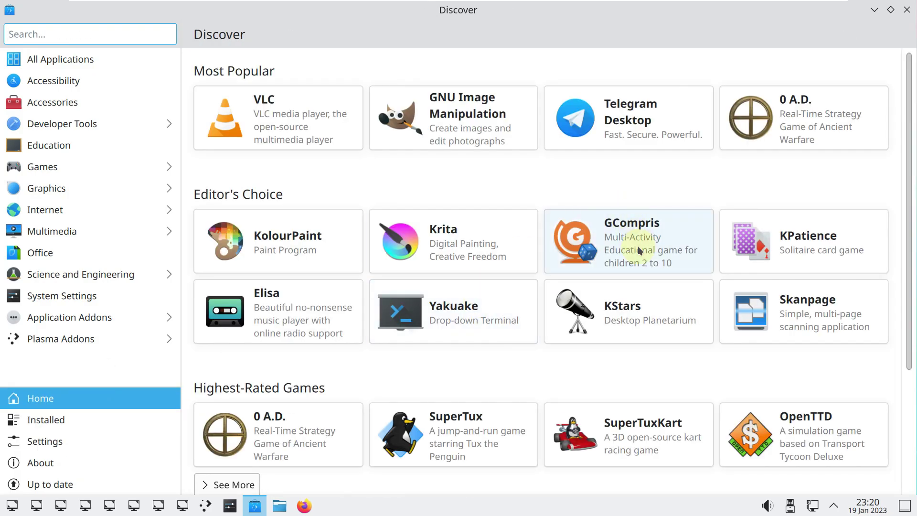
scroll(629, 328, "down", 3)
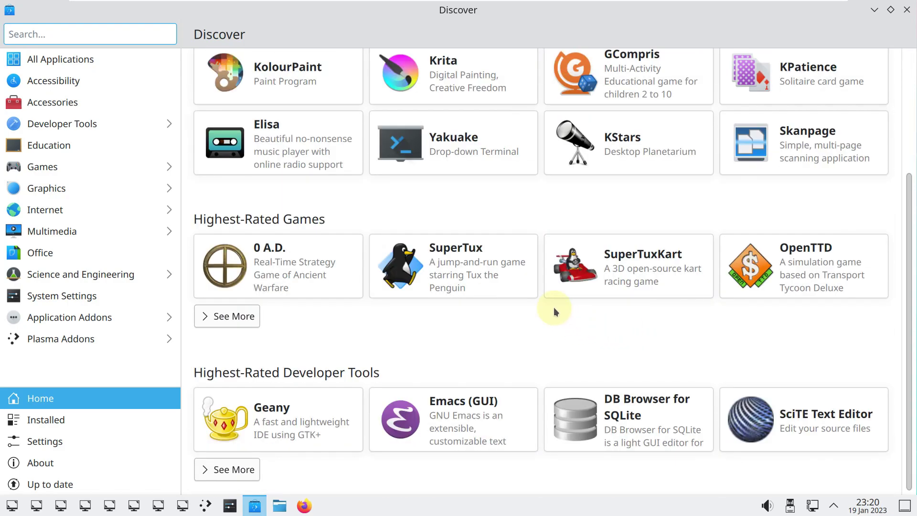
left_click(908, 10)
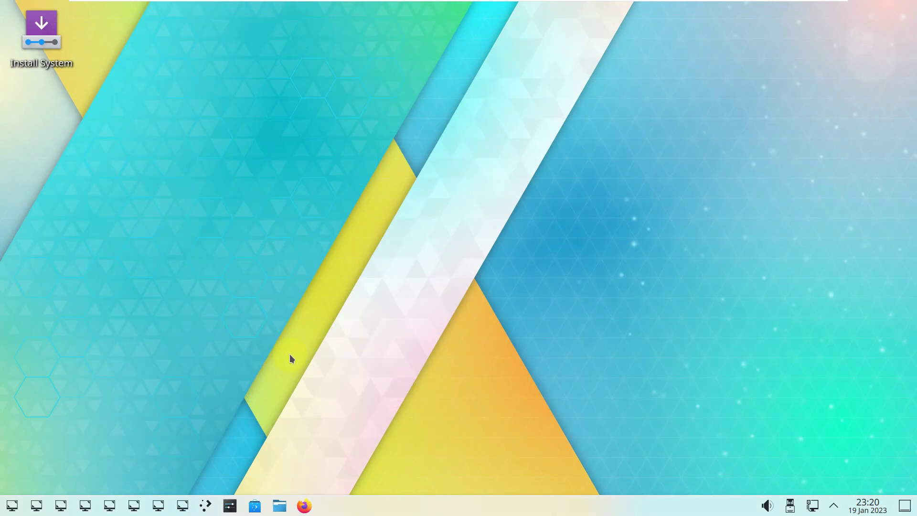
Step: Open System Settings, review the software and hardware details on the About this System page, and close it
left_click(230, 506)
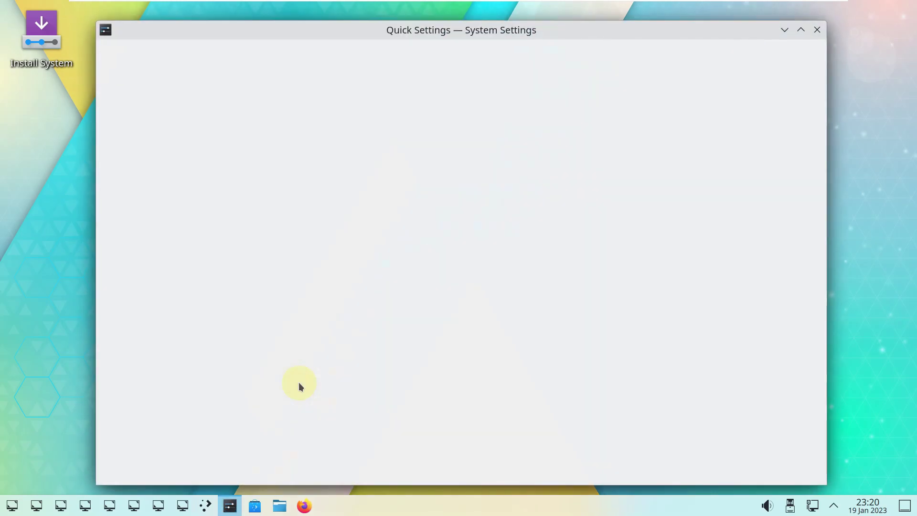
scroll(138, 437, "down", 8)
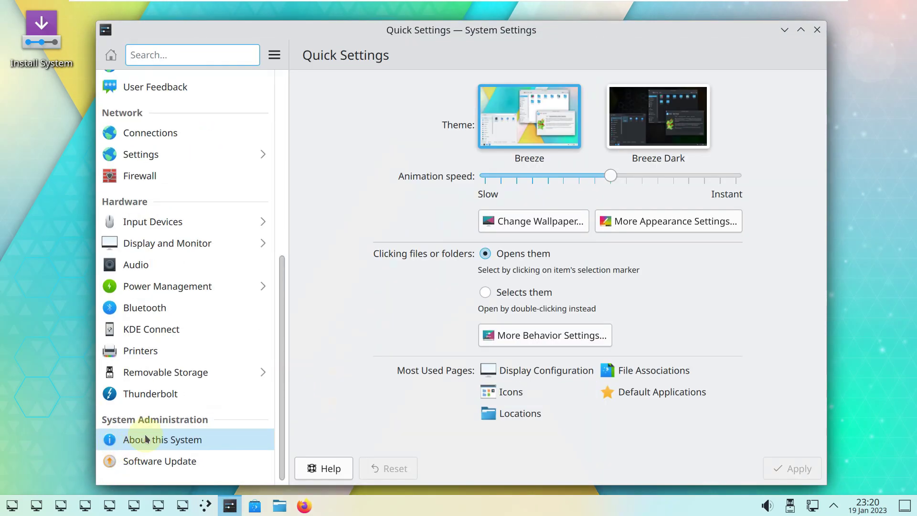
left_click(140, 439)
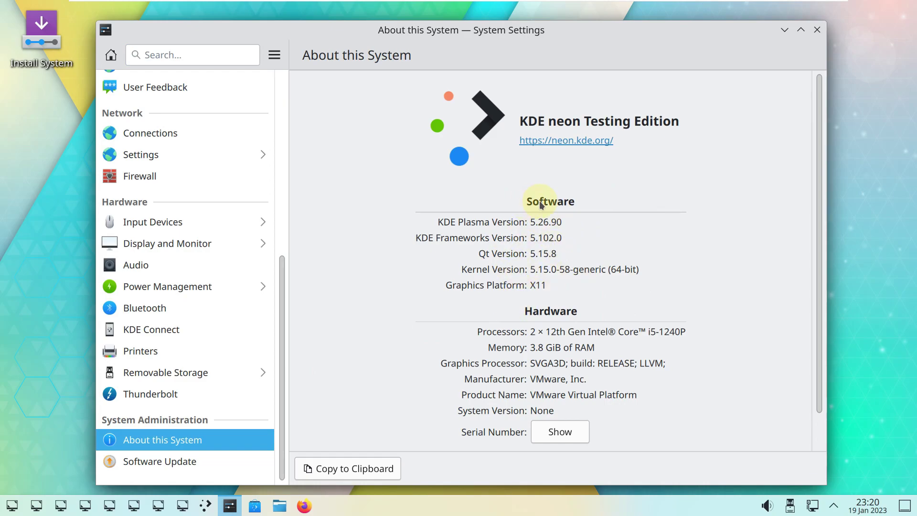
left_click(816, 31)
Step: Set the desktop wallpaper to the blue abstract image listed first in the Desktop Folder Settings
right_click(422, 185)
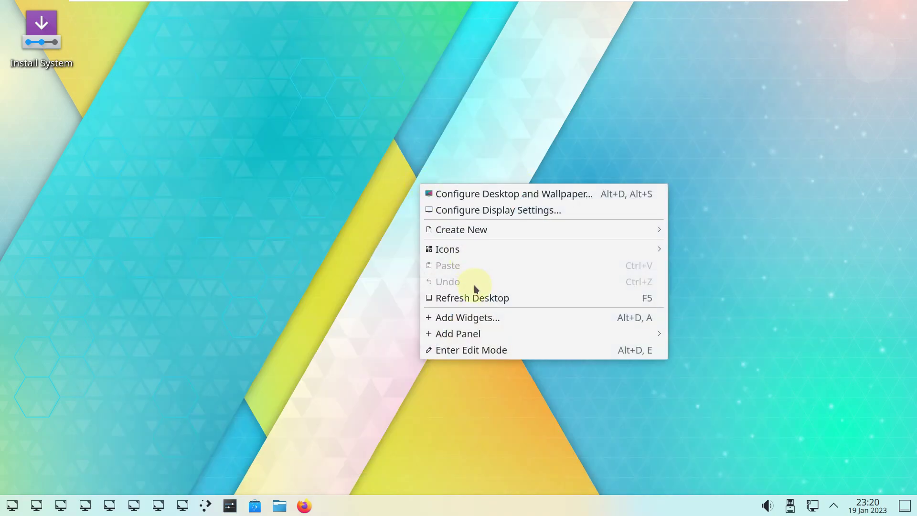
left_click(493, 195)
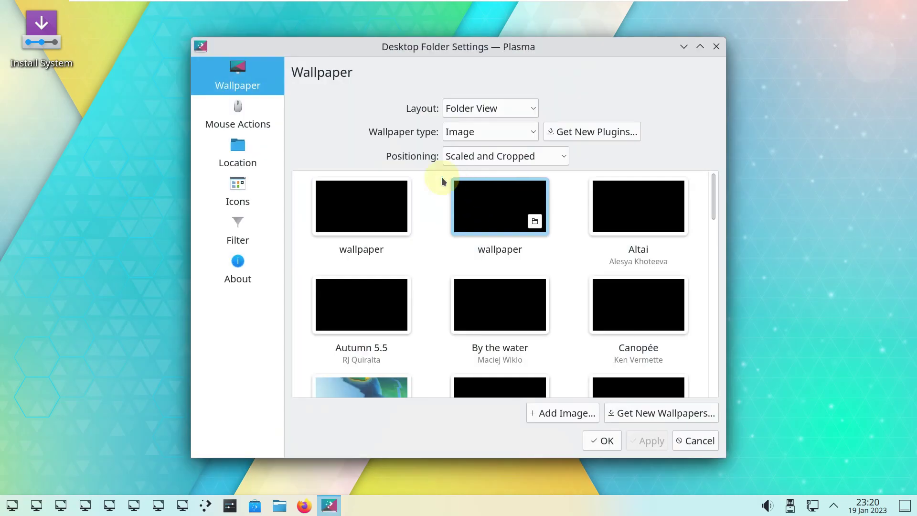
left_click(392, 210)
left_click(654, 448)
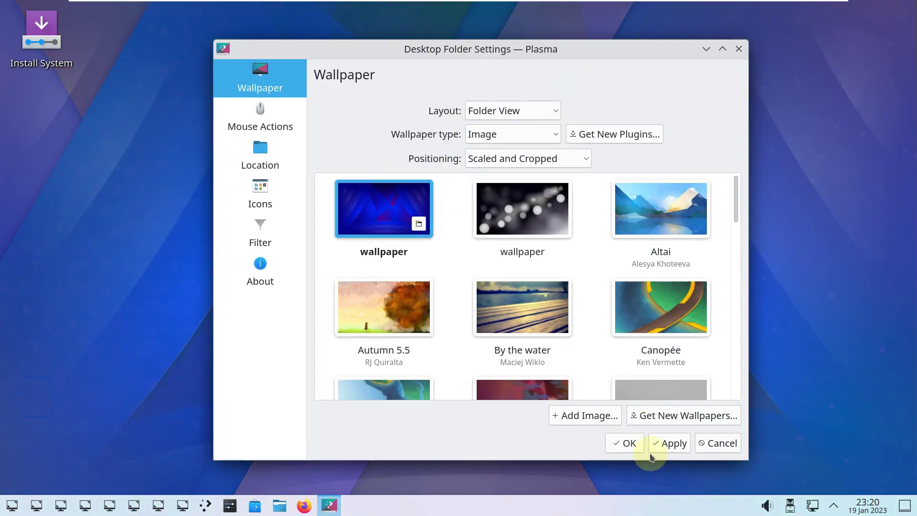
left_click(630, 446)
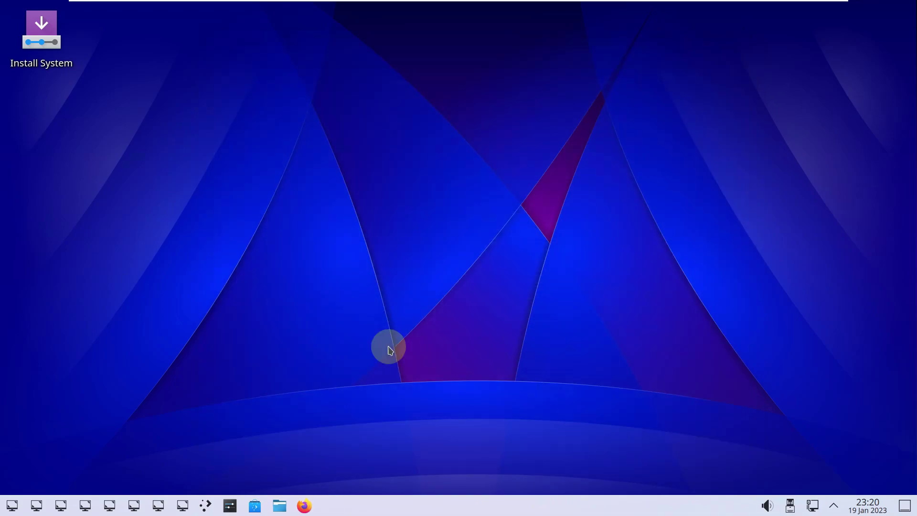
Step: Preview the dark bokeh and Altai wallpapers on the desktop, reselect the blue abstract wallpaper and apply it
right_click(386, 187)
left_click(437, 200)
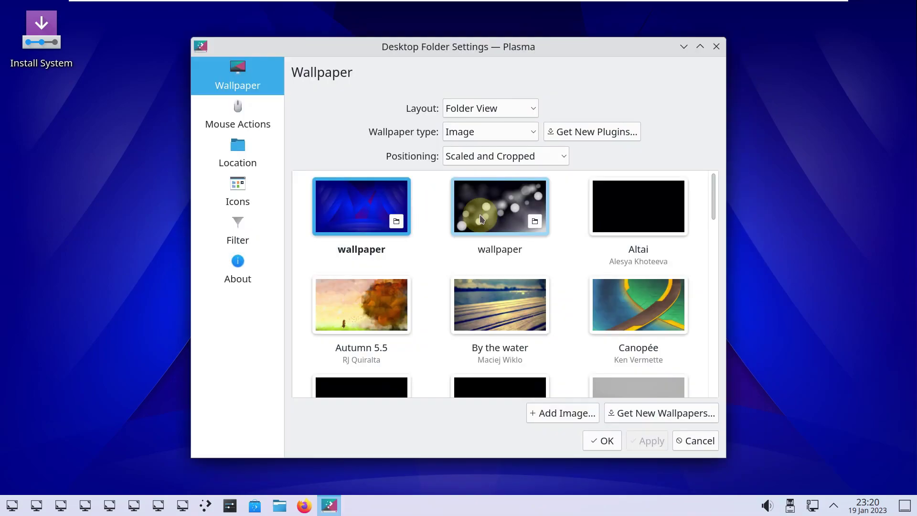
left_click(486, 219)
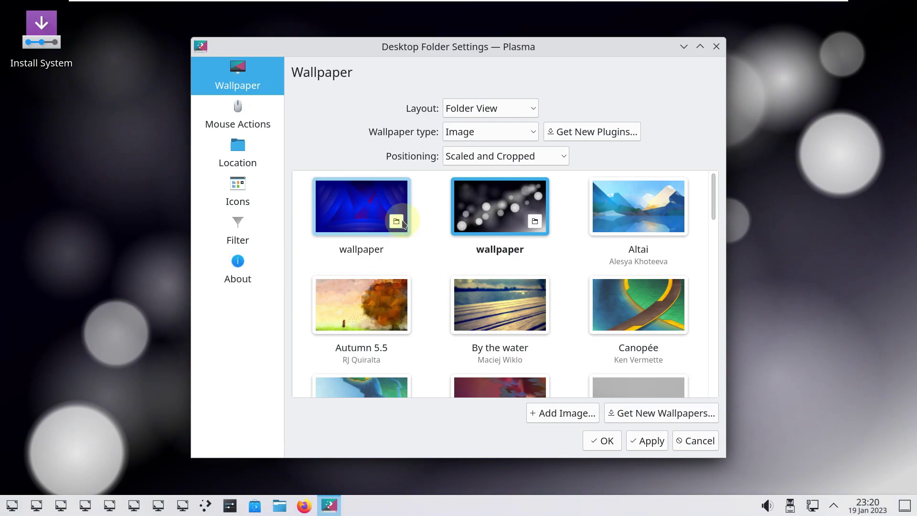
left_click(639, 224)
left_click(365, 197)
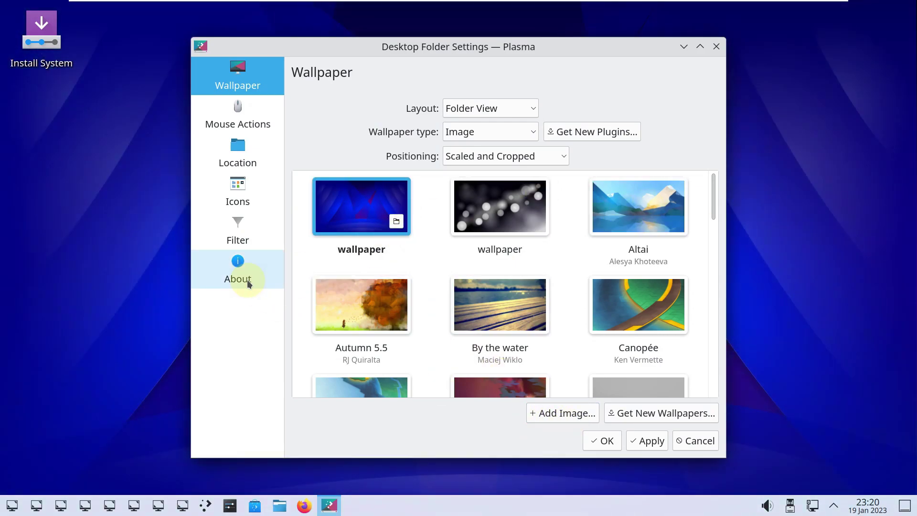
left_click(249, 284)
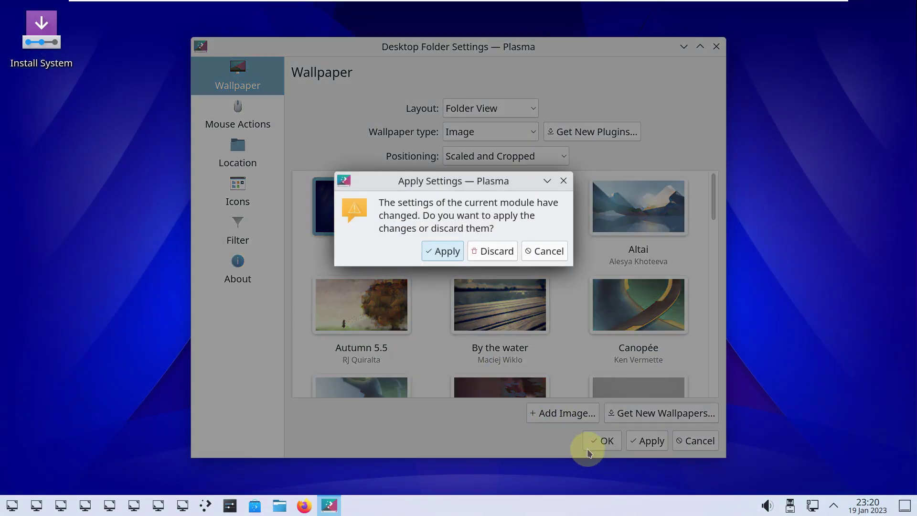
left_click(451, 250)
left_click(692, 440)
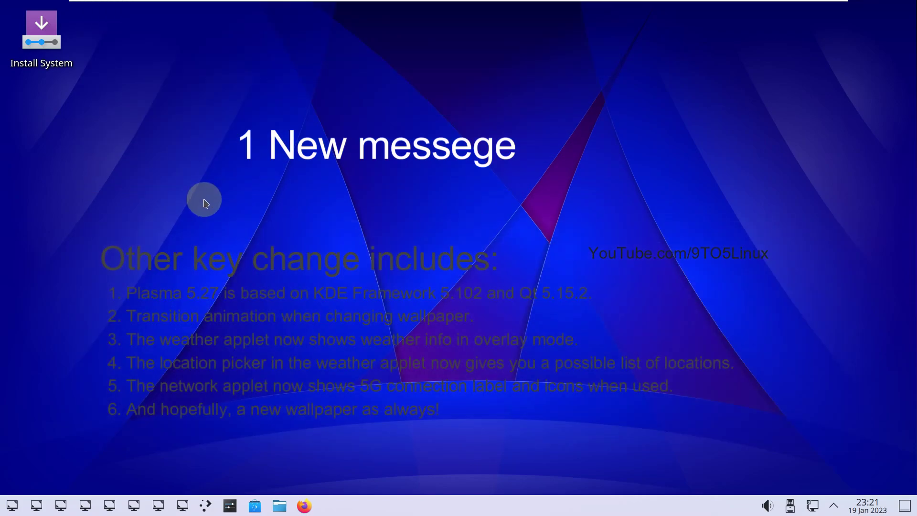
Step: Search the desktop widgets for "we" and add the Weather Report widget to the desktop
right_click(204, 197)
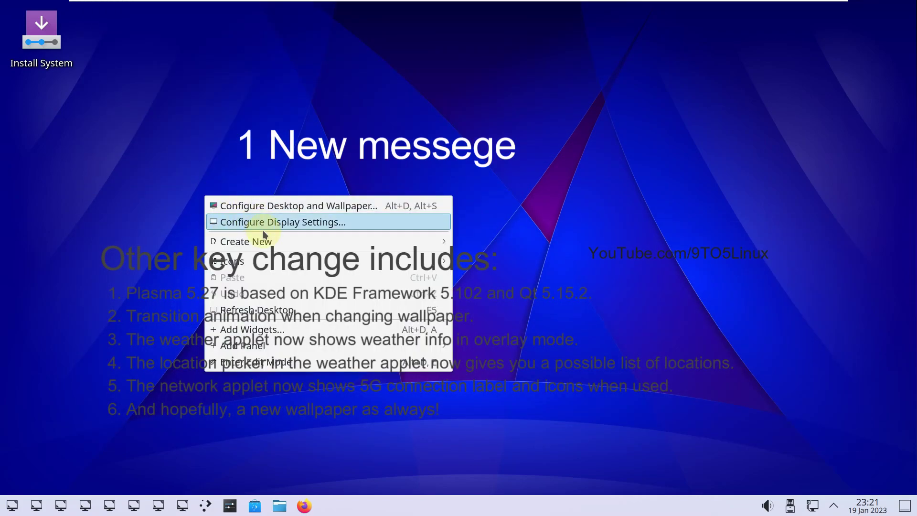
left_click(294, 326)
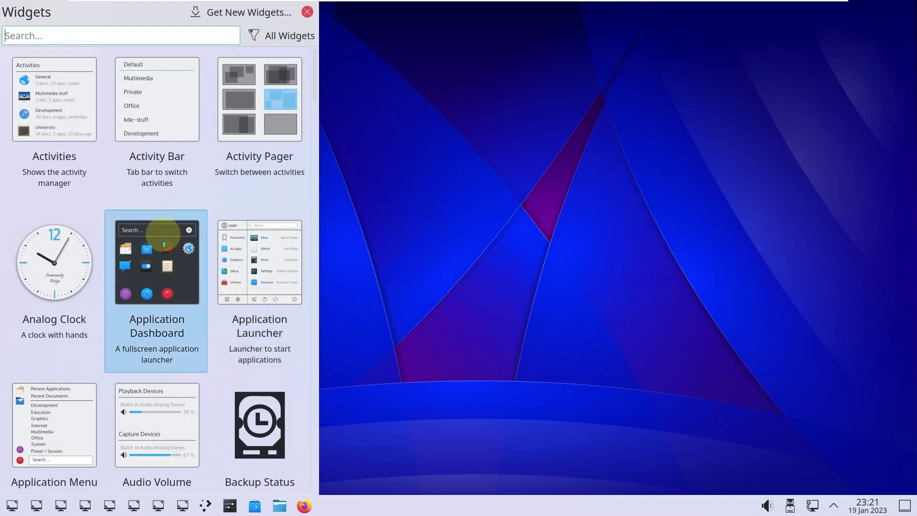
type("we")
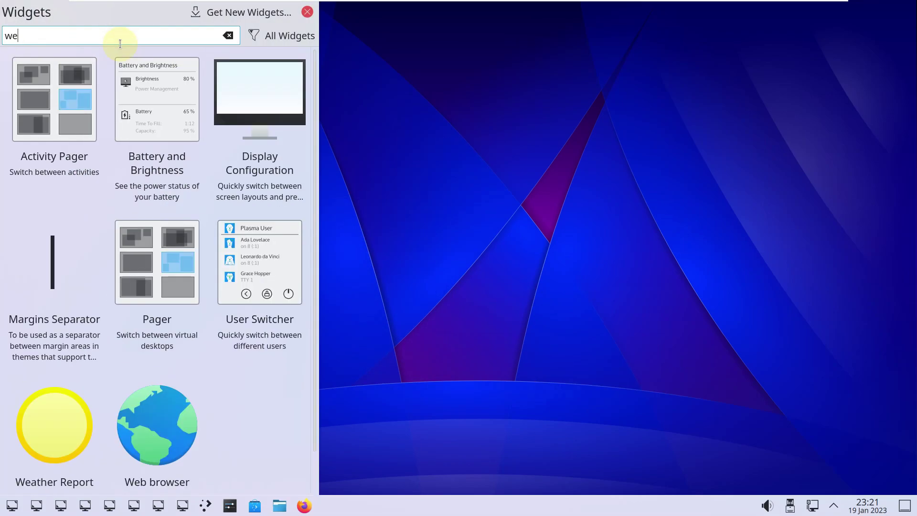
scroll(65, 411, "down", 2)
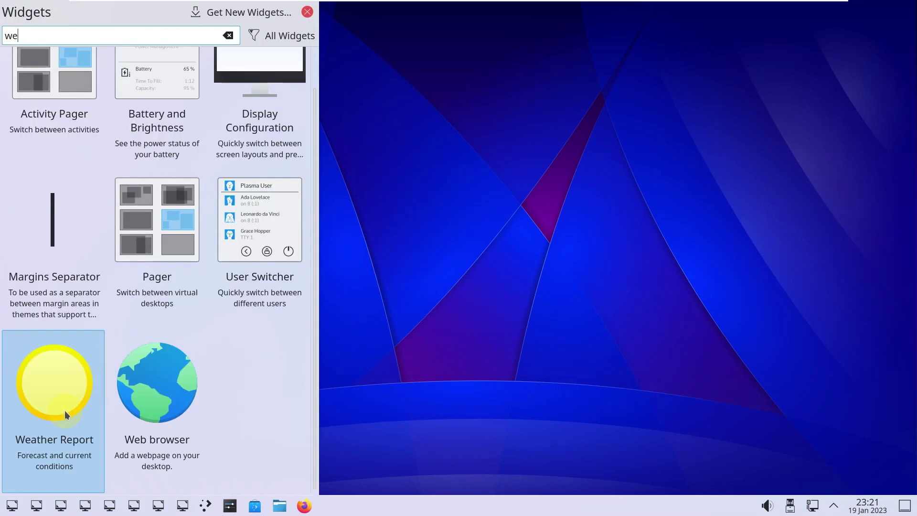
double_click(64, 411)
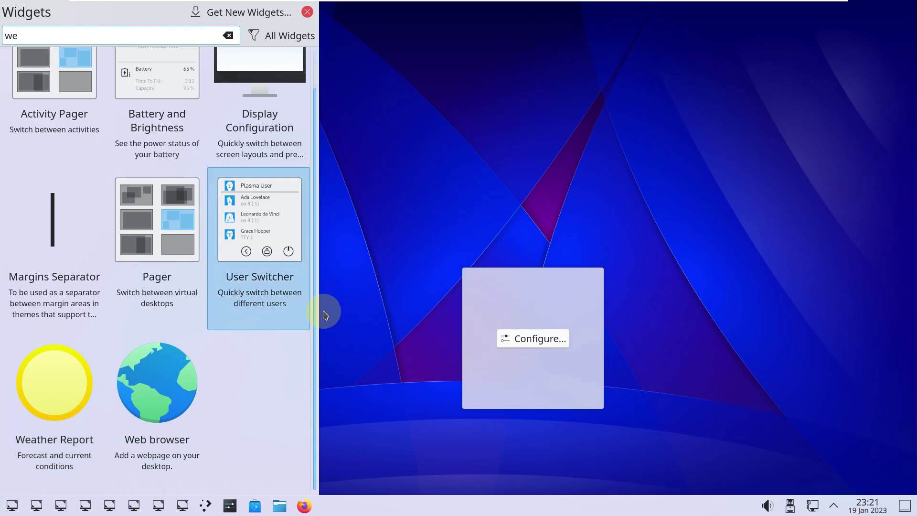
Step: Set the Weather Report widget's location to Los Angeles International Airport, CA from NOAA's National Weather Service after searching for "los angeles"
left_click(519, 340)
left_click(342, 175)
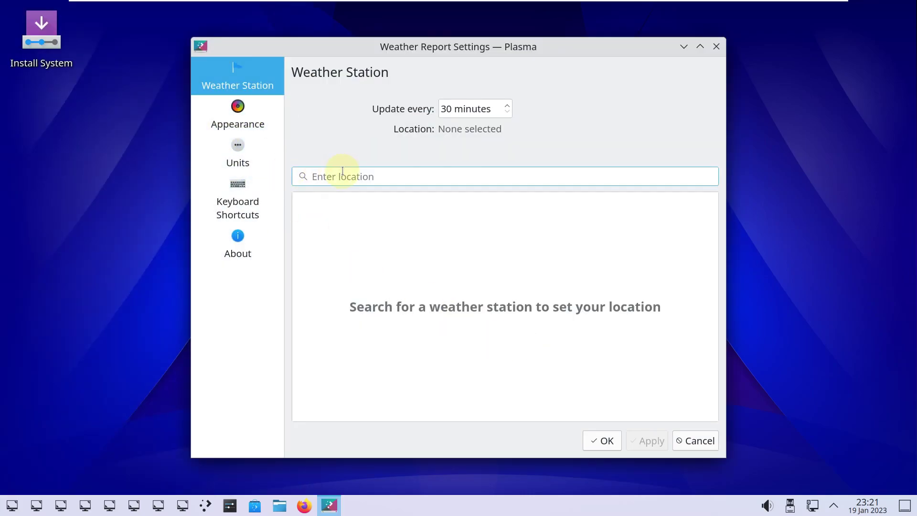
type("los")
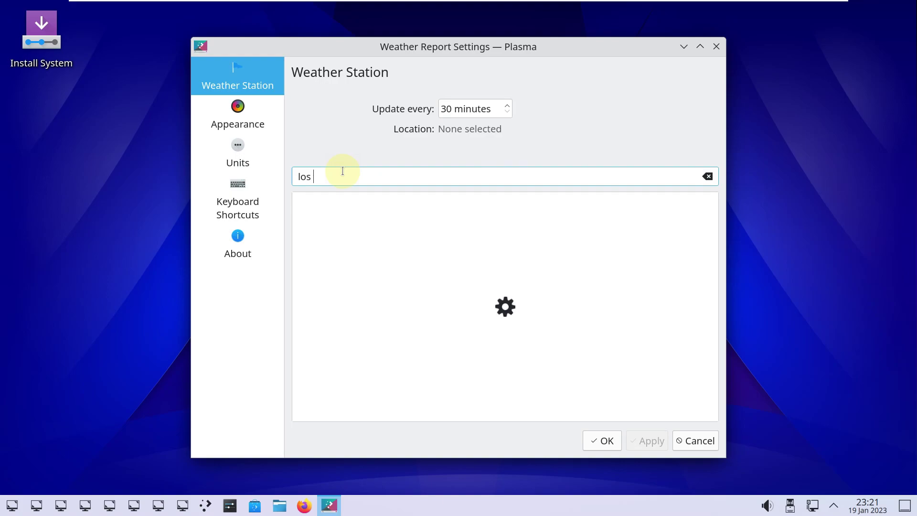
type(" angeles")
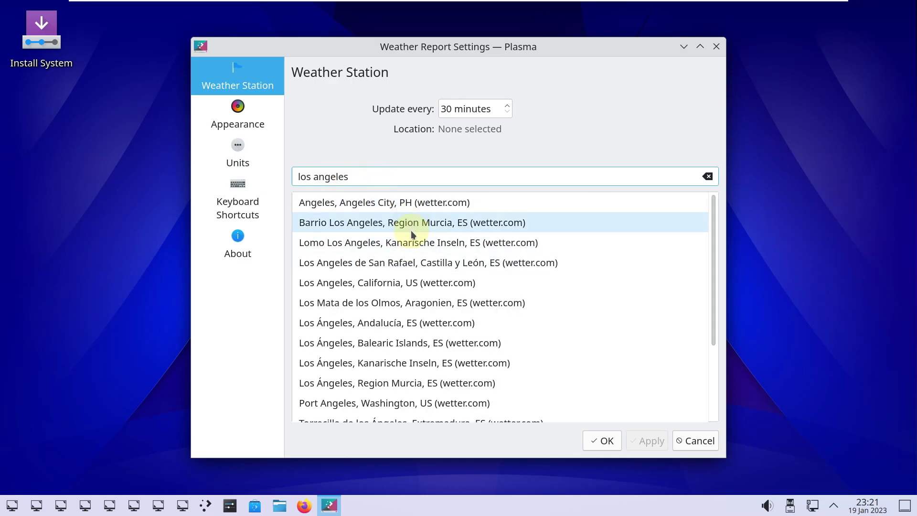
scroll(415, 311, "down", 2)
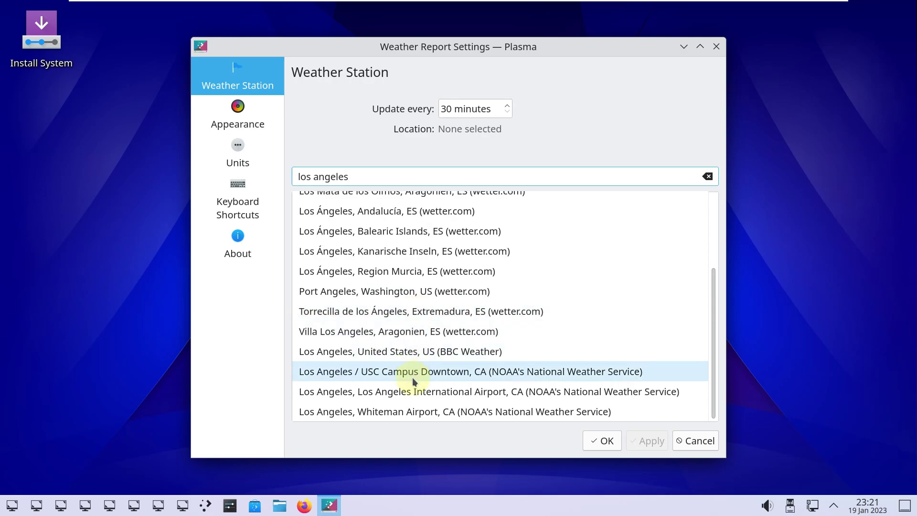
left_click(412, 391)
left_click(647, 440)
left_click(600, 440)
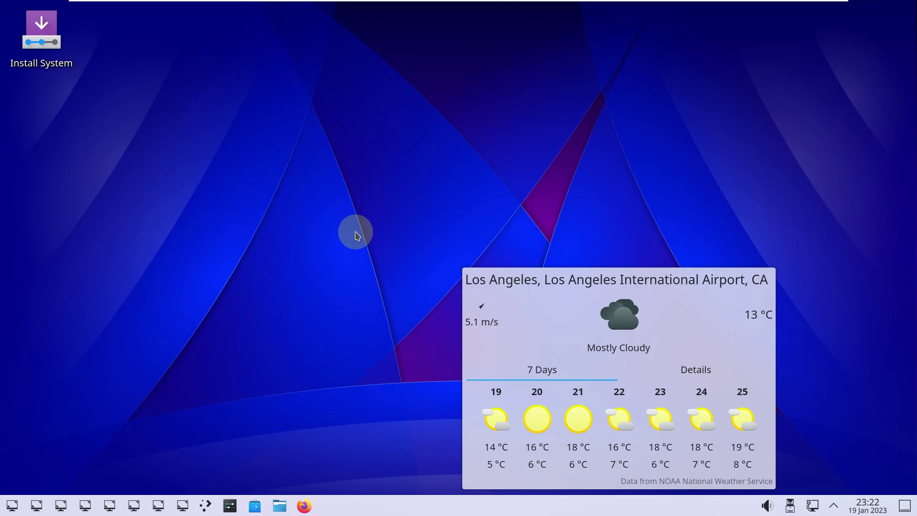
left_click(486, 326)
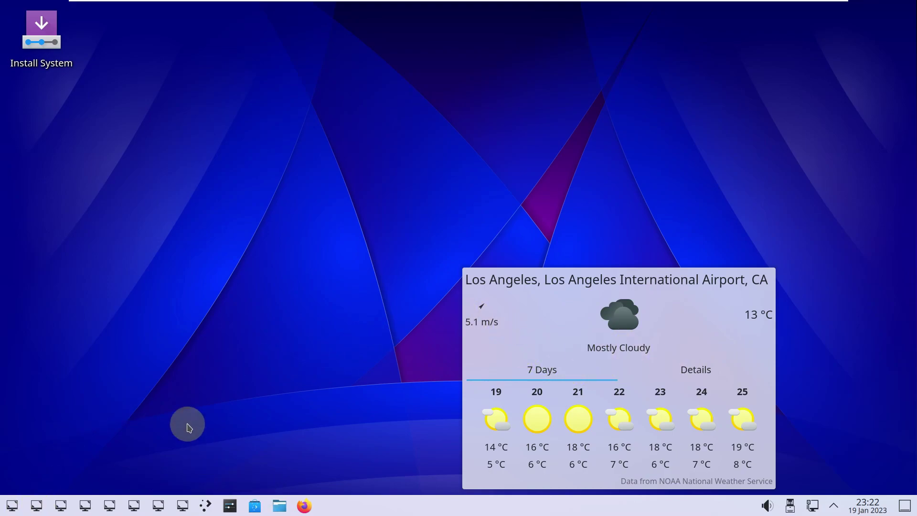
Step: Search for weather stations matching "canberra" in the Weather Report settings and close them, keeping the current location
right_click(595, 286)
left_click(635, 302)
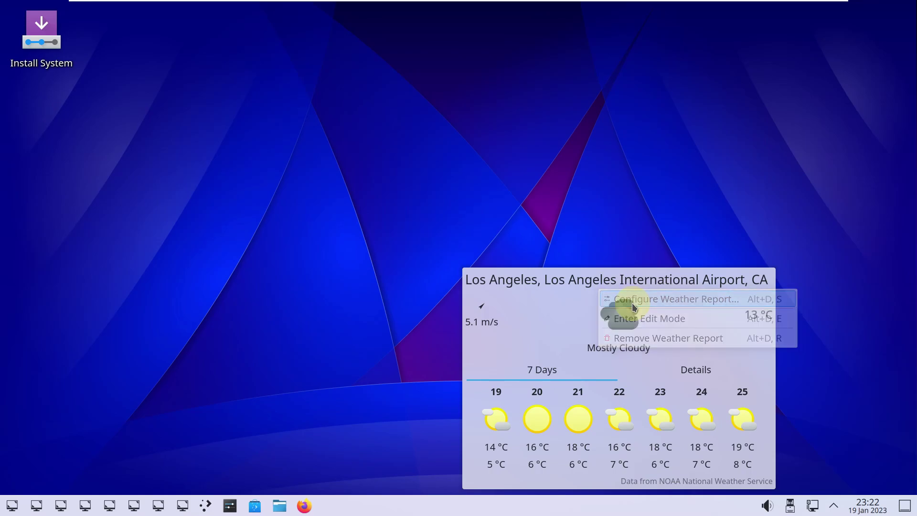
left_click(363, 177)
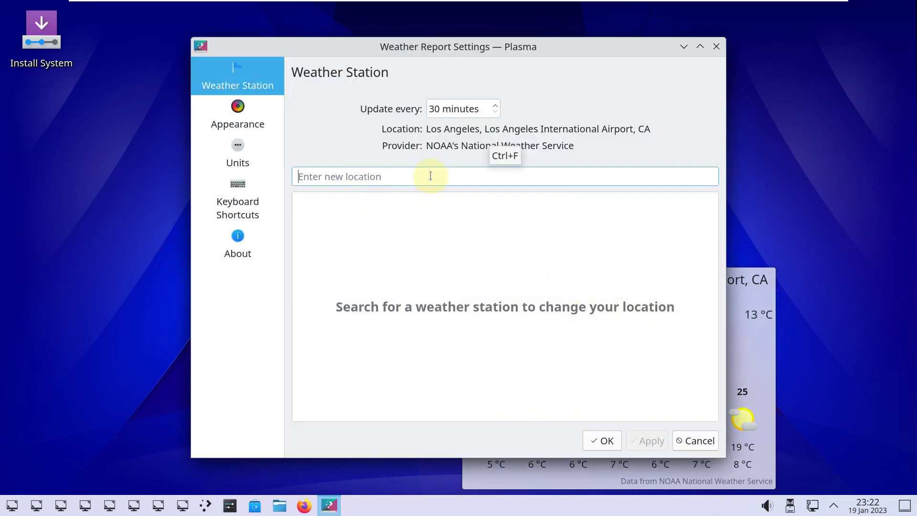
type("canberra")
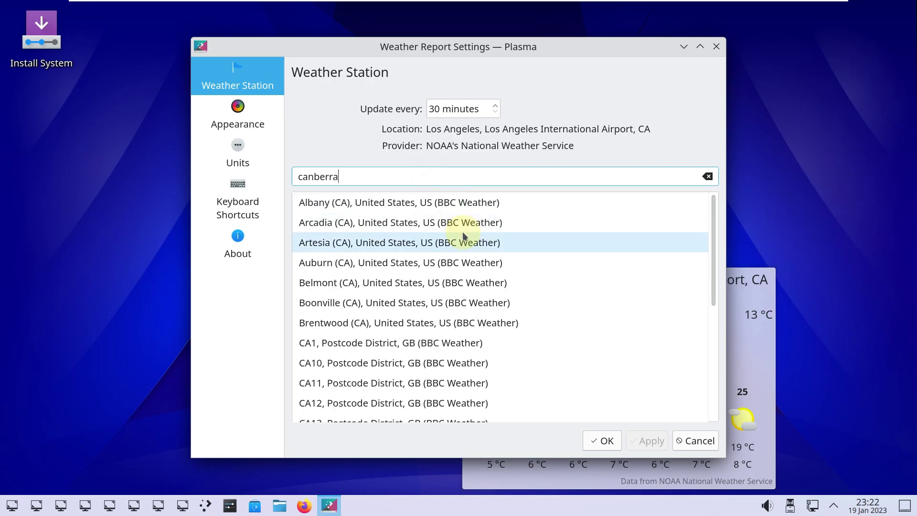
scroll(414, 300, "down", 3)
scroll(414, 300, "down", 4)
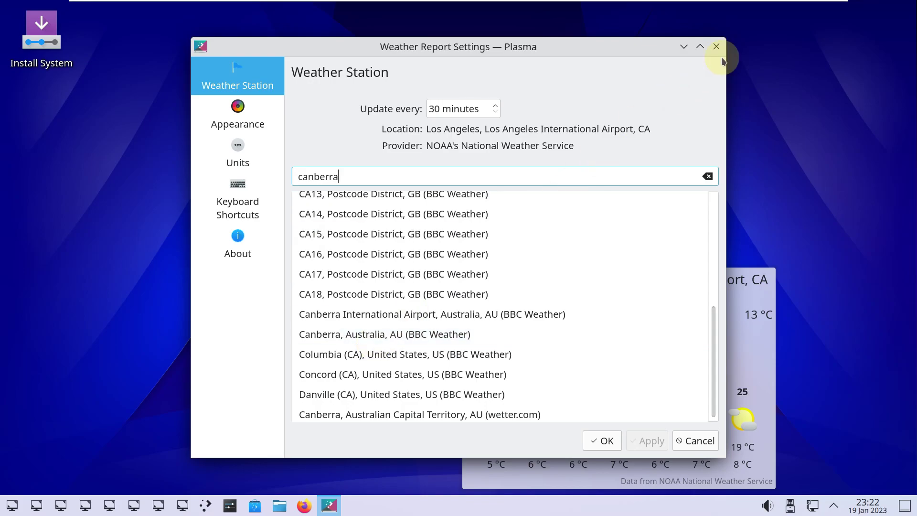
left_click(713, 46)
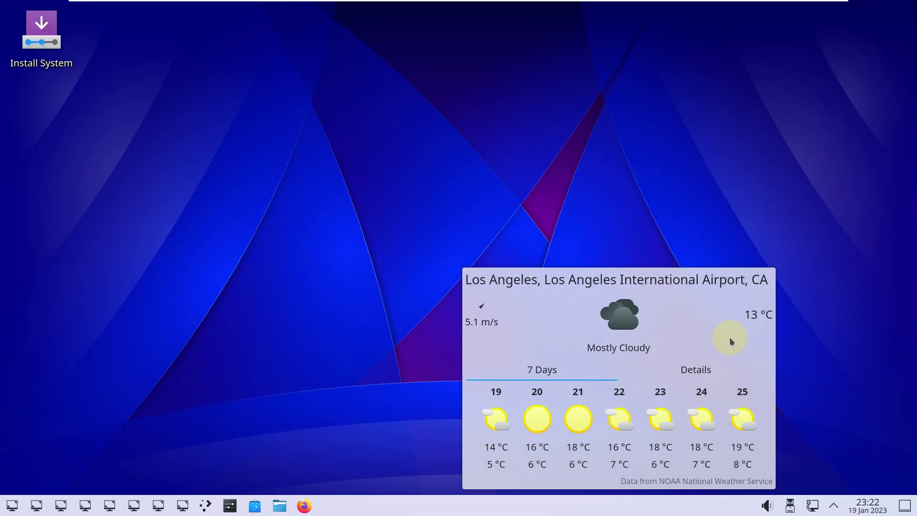
Step: Check the hidden Status and Notifications entries, and view the Global Theme page in System Settings
left_click(834, 507)
left_click(304, 265)
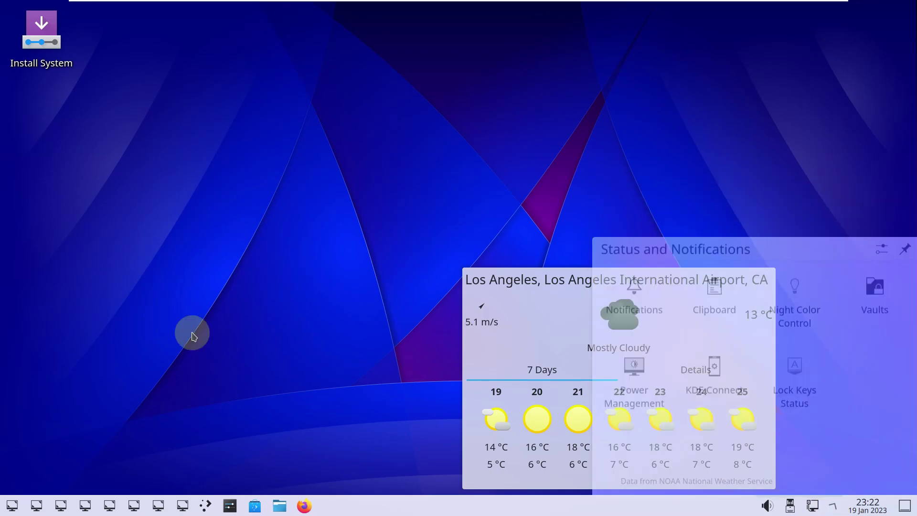
left_click(230, 507)
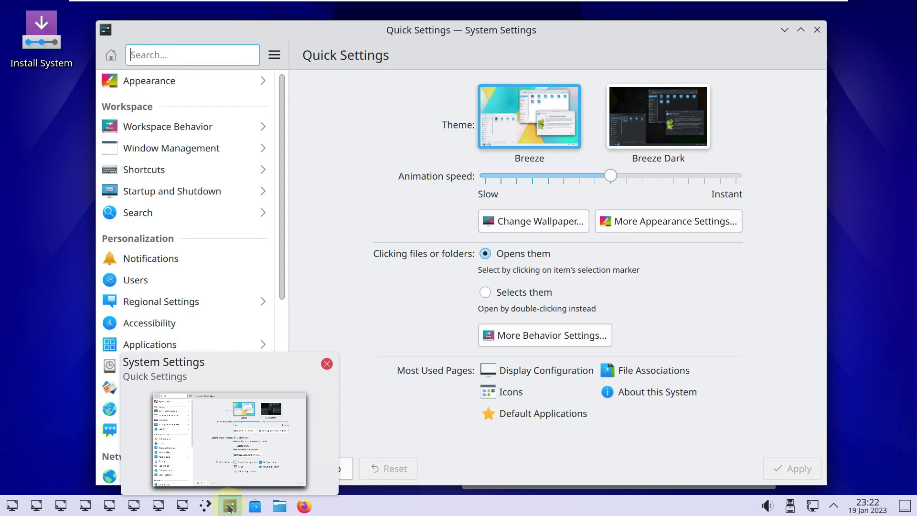
left_click(187, 84)
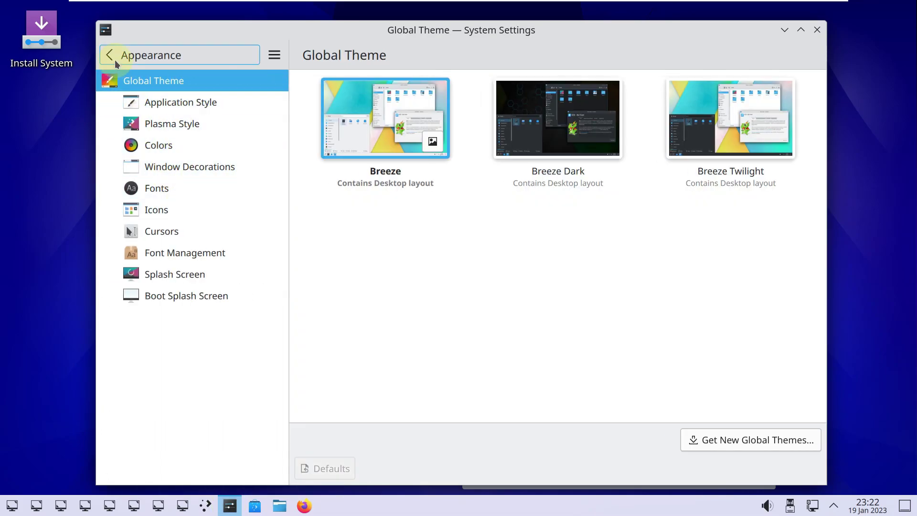
left_click(114, 59)
Step: Open the network Connections settings and browse the connection types offered for a new connection
scroll(163, 242, "down", 2)
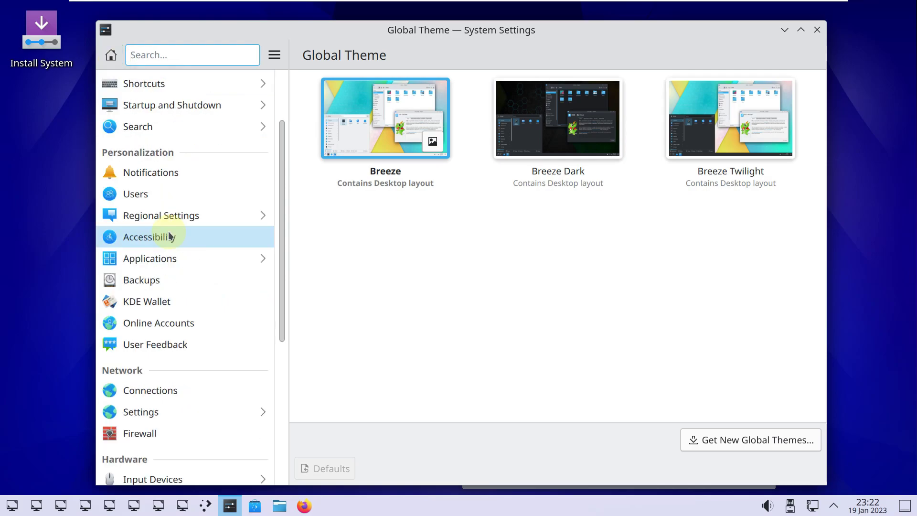
left_click(177, 395)
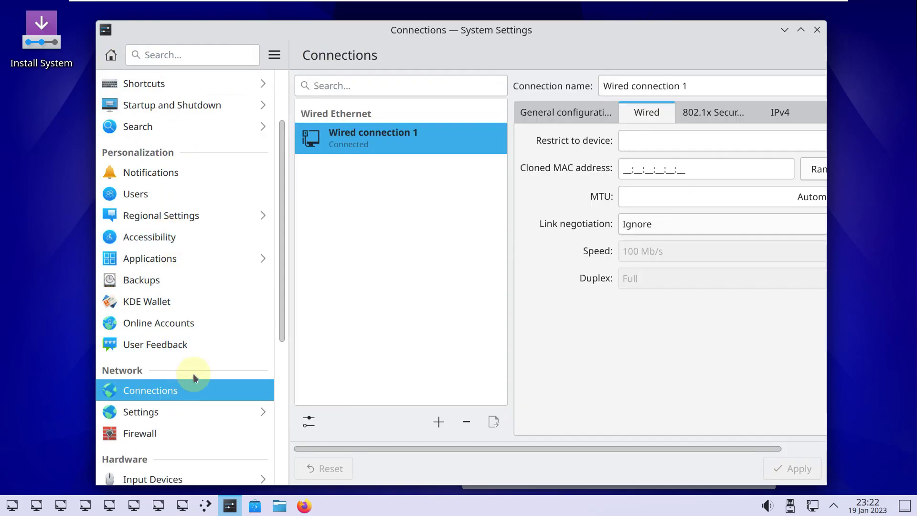
left_click(444, 428)
scroll(430, 331, "down", 5)
scroll(439, 331, "down", 8)
scroll(438, 331, "up", 14)
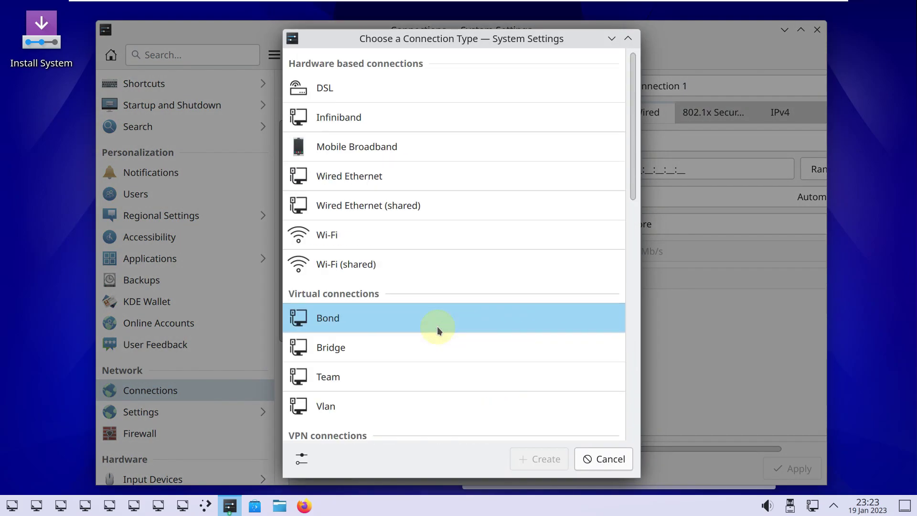
Step: Start a new Mobile Broadband connection, view its device choices and cancel the assistant
left_click(385, 141)
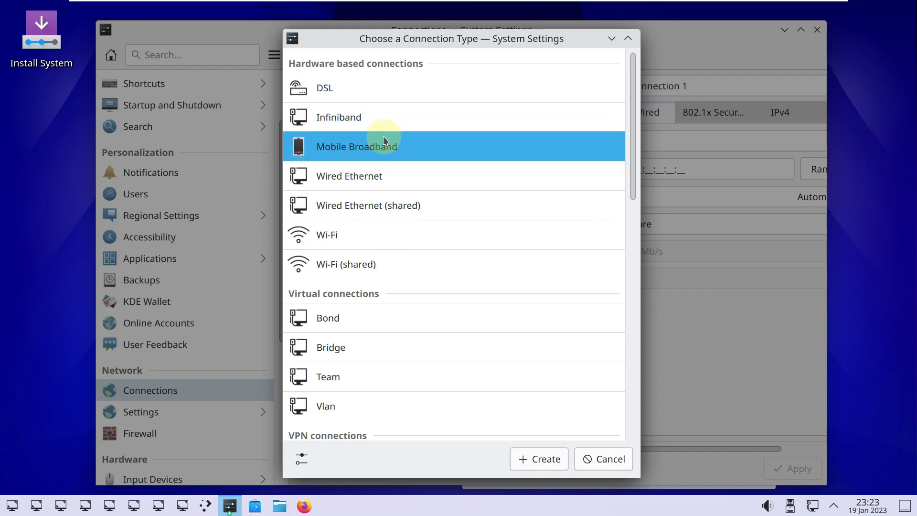
left_click(536, 459)
left_click(613, 284)
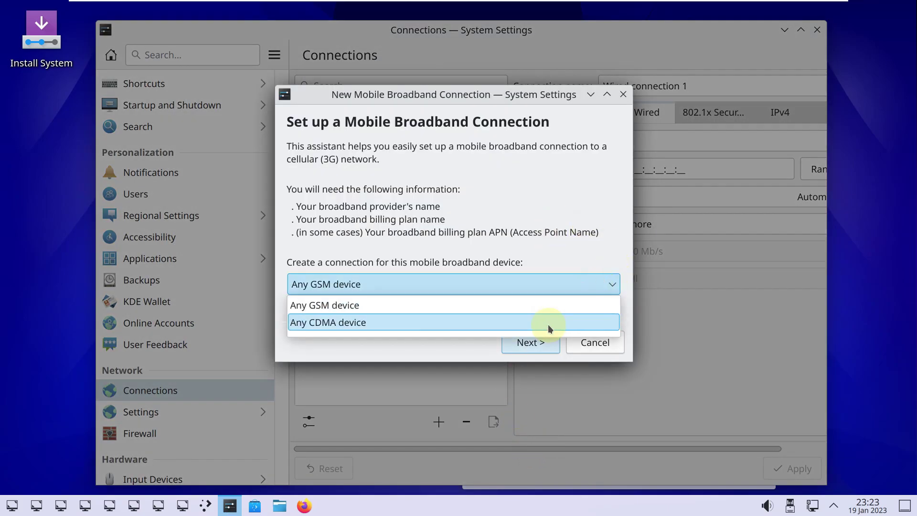
left_click(587, 347)
left_click(586, 347)
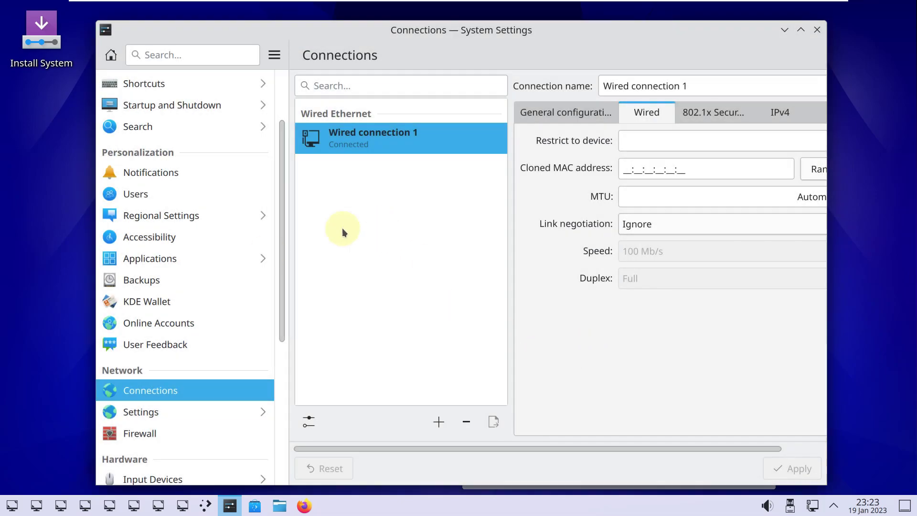
Step: Return to the Appearance section's Global Theme page and close System Settings
scroll(266, 252, "up", 3)
left_click(169, 82)
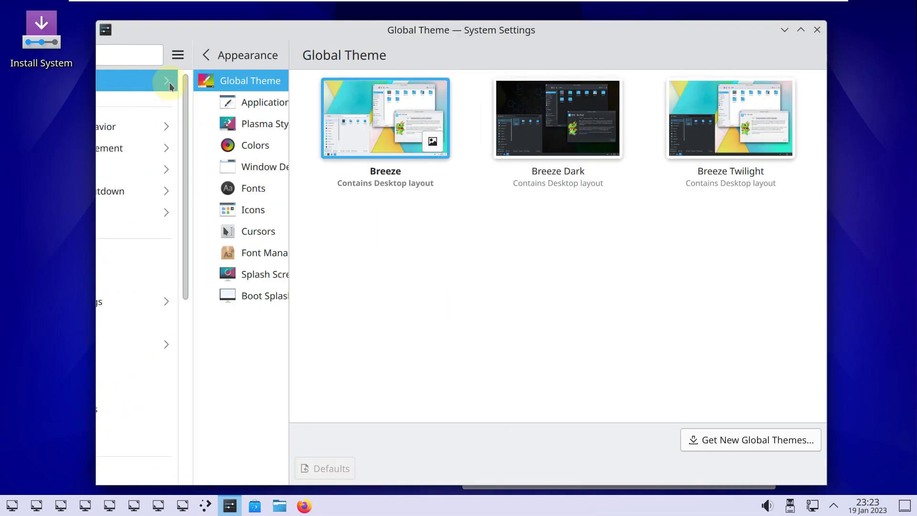
left_click(817, 31)
Step: View the blue abstract wallpaper's containing folder from the desktop wallpaper settings, and close both windows
right_click(448, 133)
left_click(282, 146)
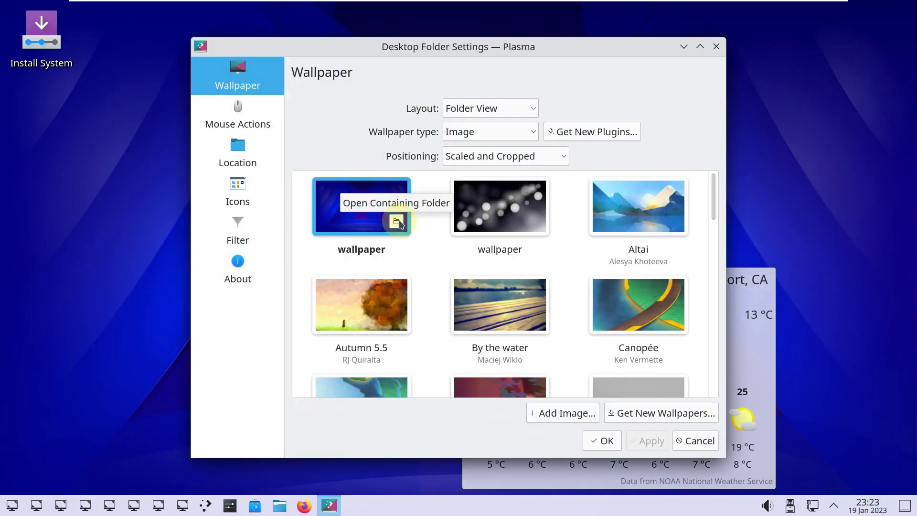
left_click(397, 222)
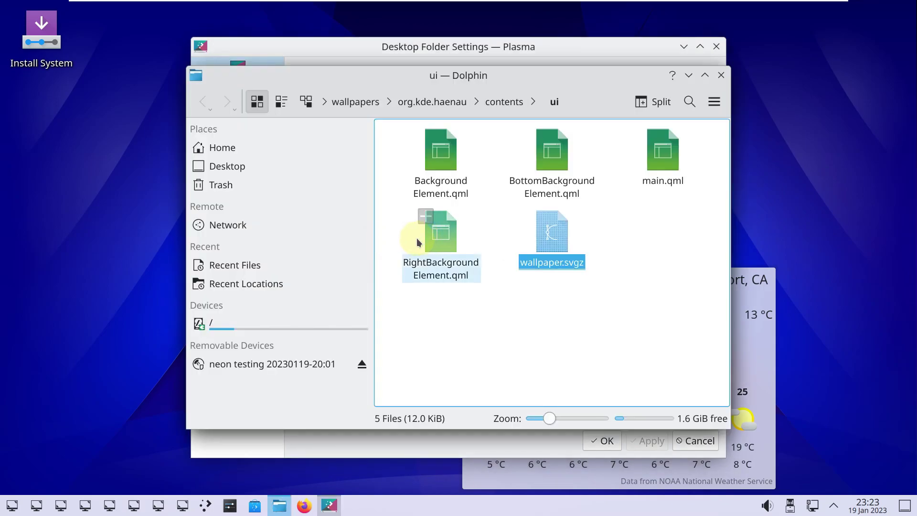
left_click(486, 343)
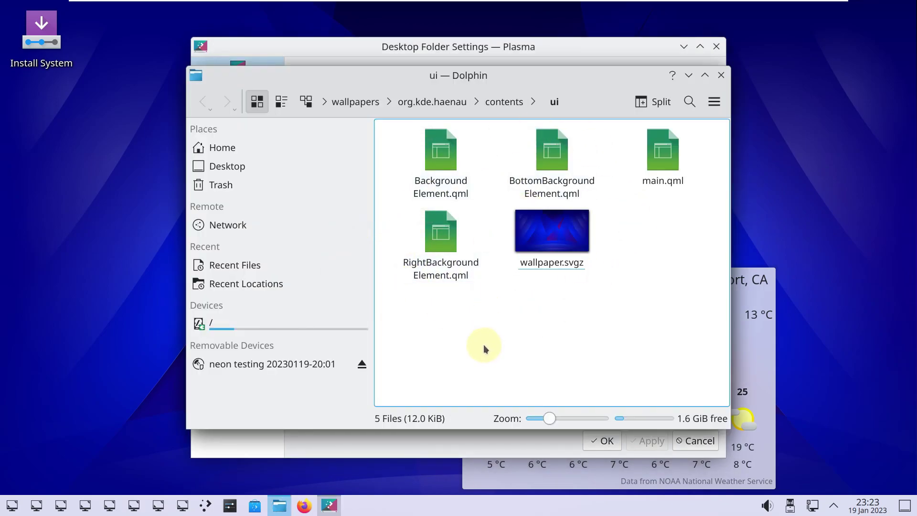
left_click(722, 74)
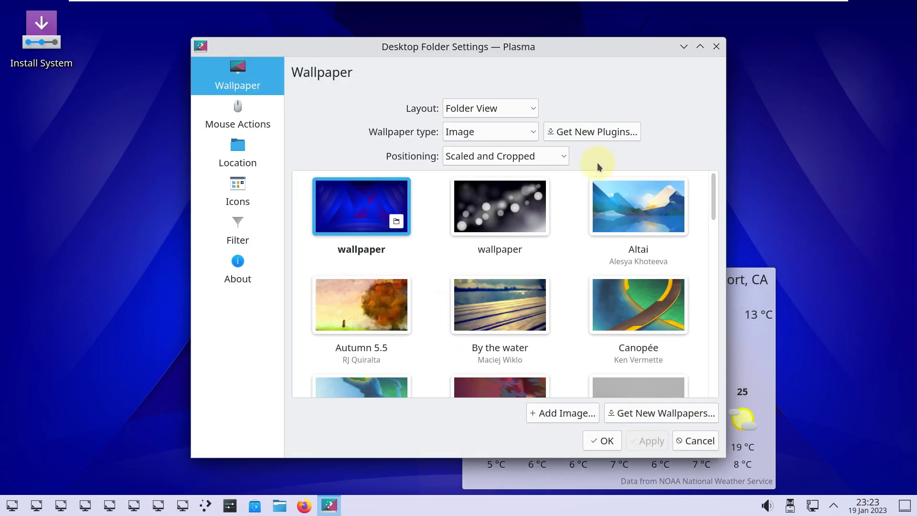
left_click(715, 50)
Step: Launch the Firefox web browser
right_click(196, 191)
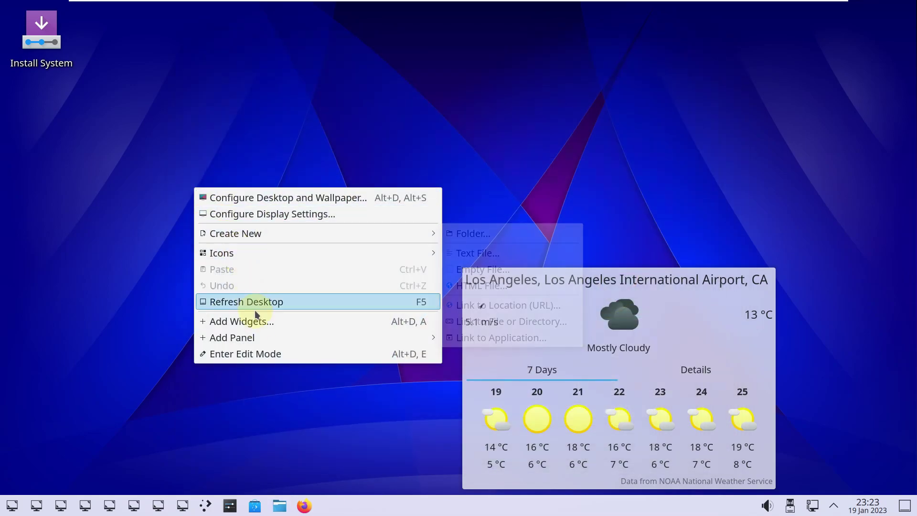
left_click(152, 393)
left_click(303, 506)
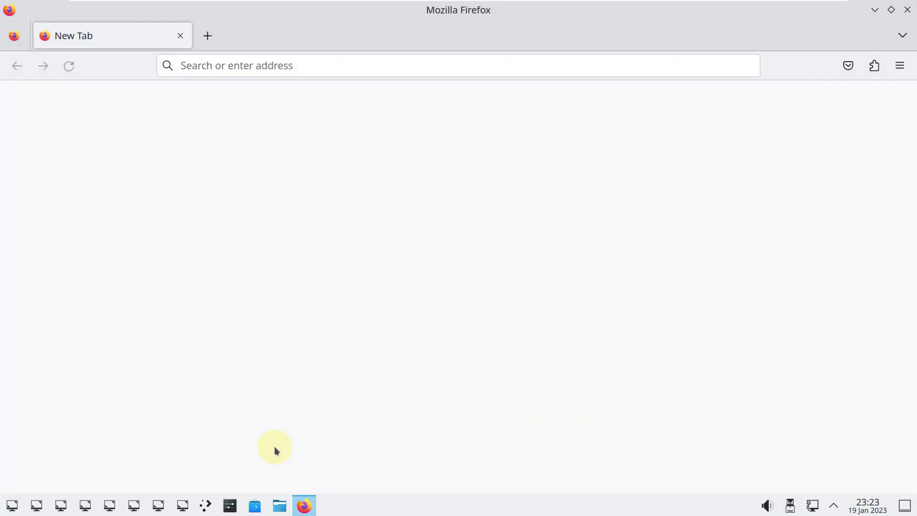
Step: Put the desktop panel in edit mode and remove seven duplicate Display Configuration widgets, keeping only the first one
right_click(183, 508)
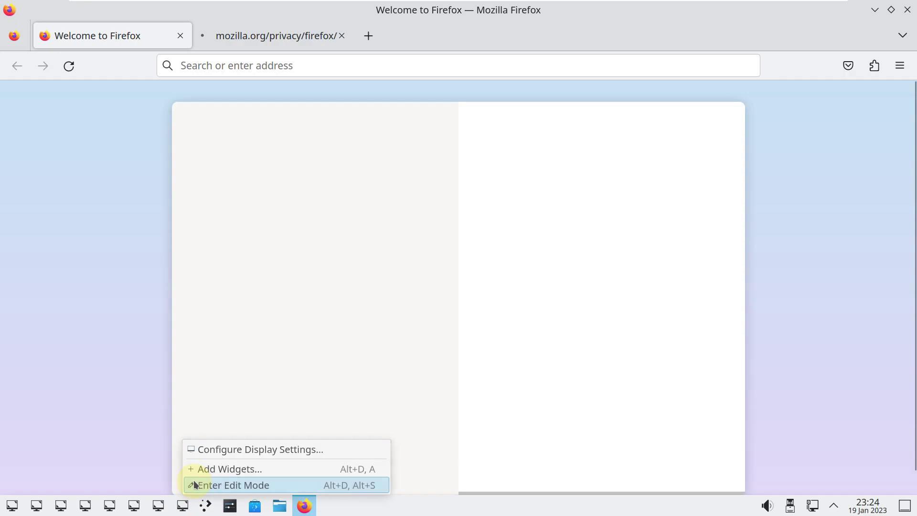
left_click(194, 484)
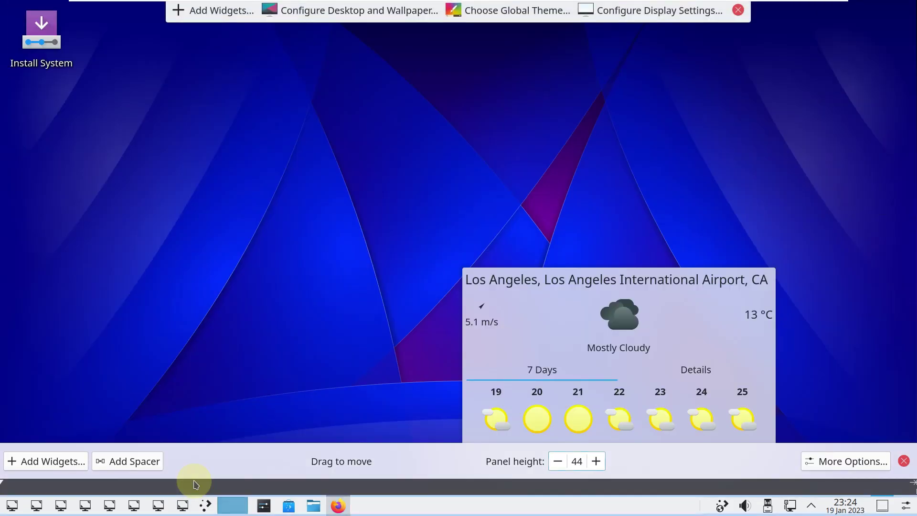
mouse_move(190, 509)
left_click(185, 462)
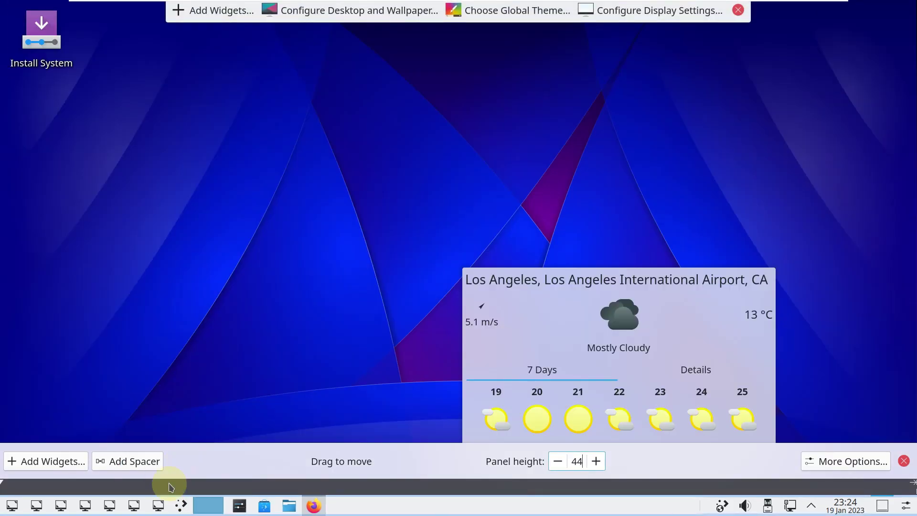
mouse_move(160, 507)
left_click(160, 461)
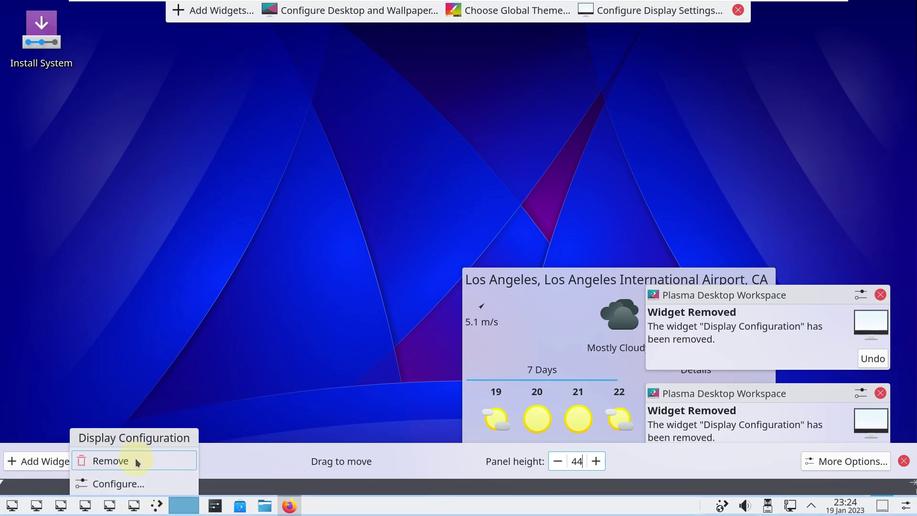
left_click(134, 461)
left_click(117, 467)
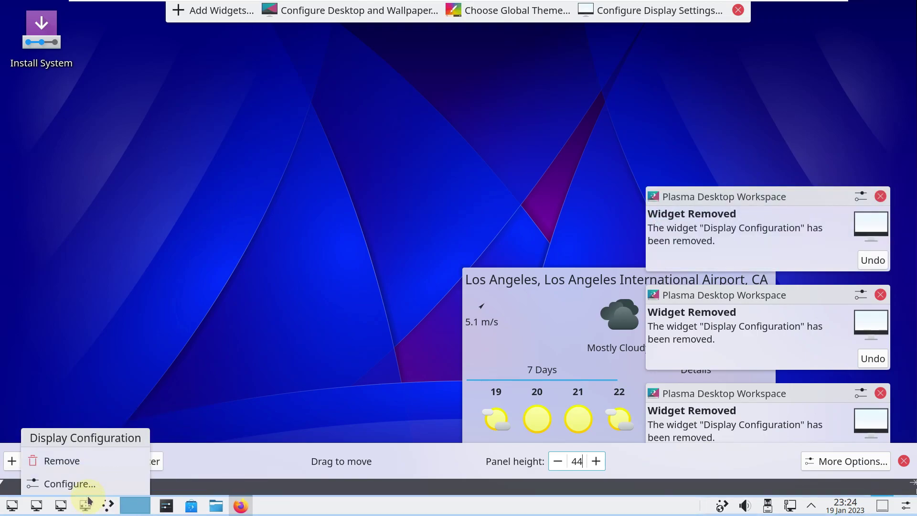
left_click(48, 461)
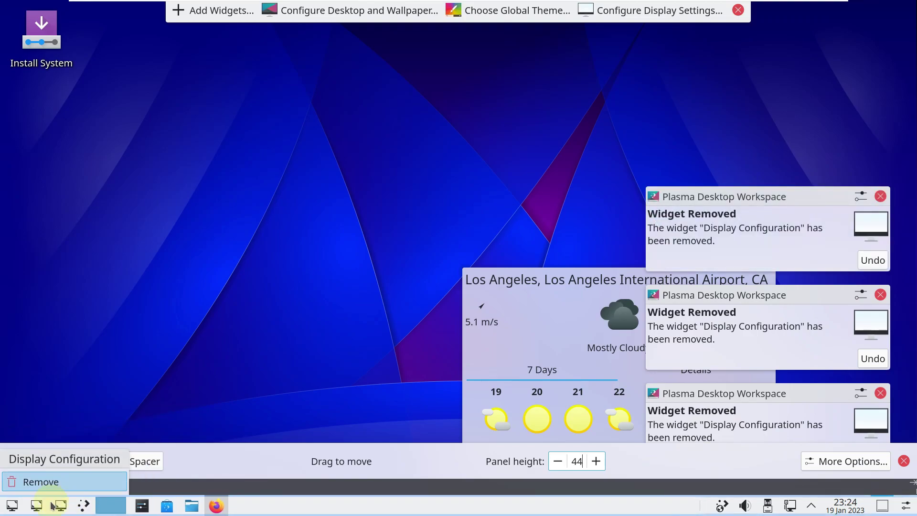
left_click(41, 460)
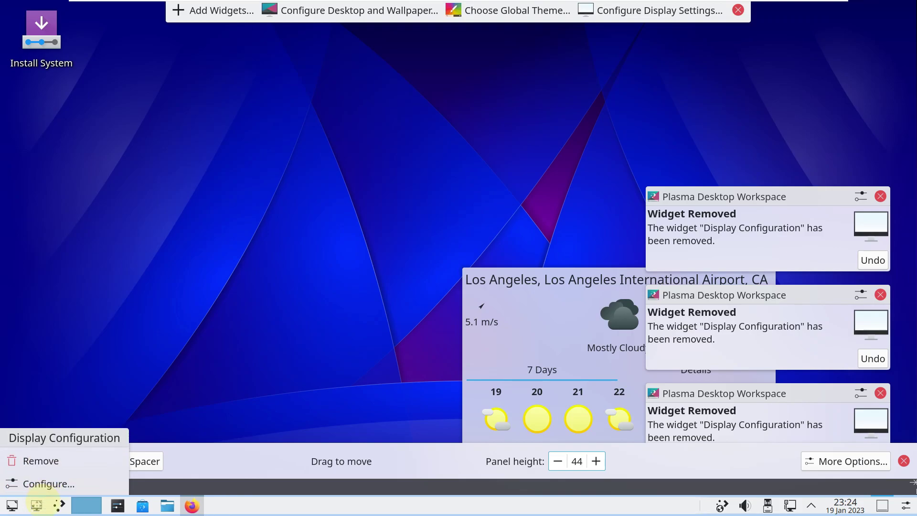
left_click(41, 461)
left_click(285, 241)
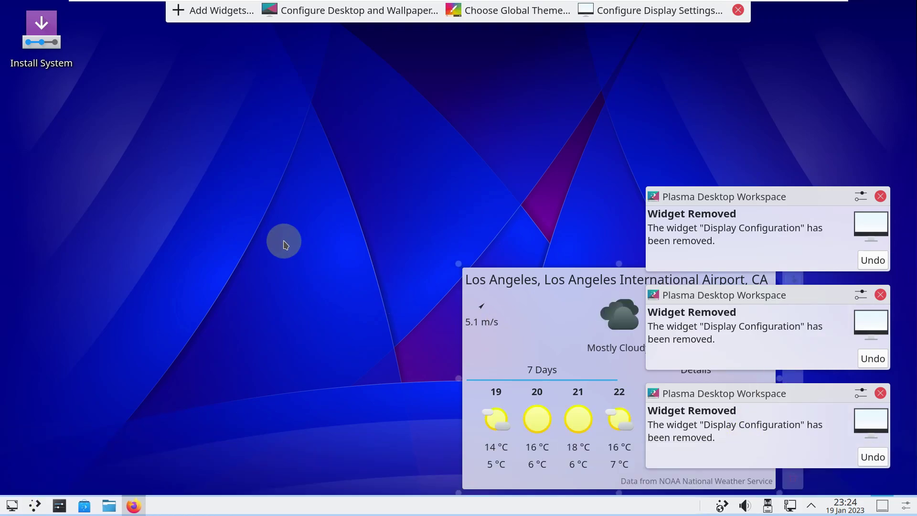
Step: Exit desktop edit mode and close the Firefox Privacy Notice tab
left_click(738, 10)
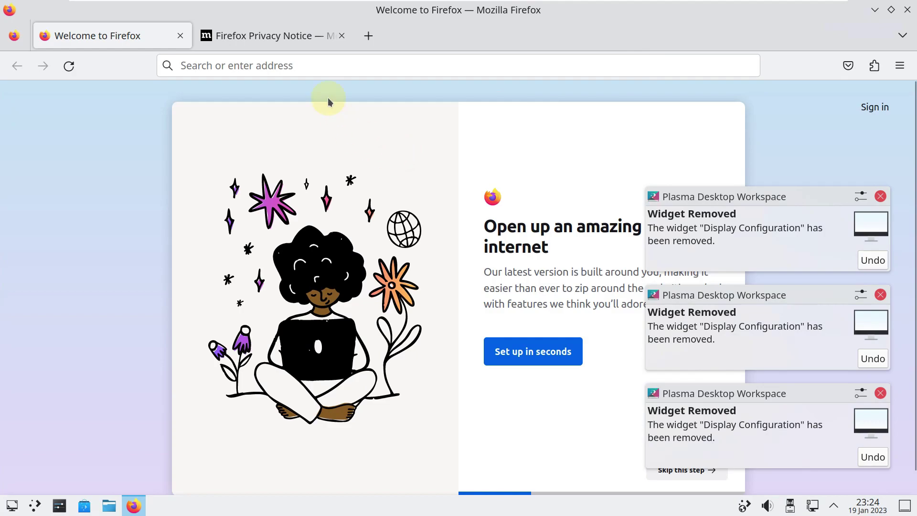
left_click(341, 35)
Step: Dismiss the three Widget Removed notifications shown over the browser window
left_click(880, 196)
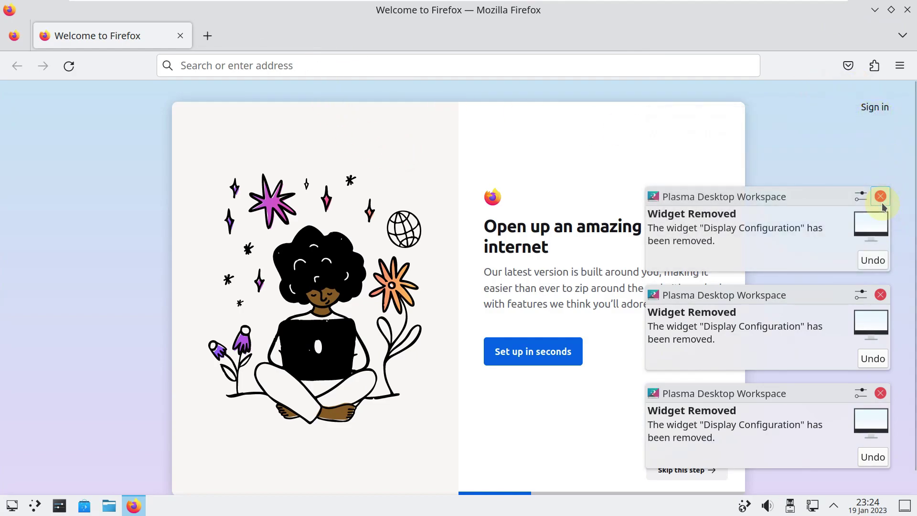
left_click(880, 196)
left_click(880, 295)
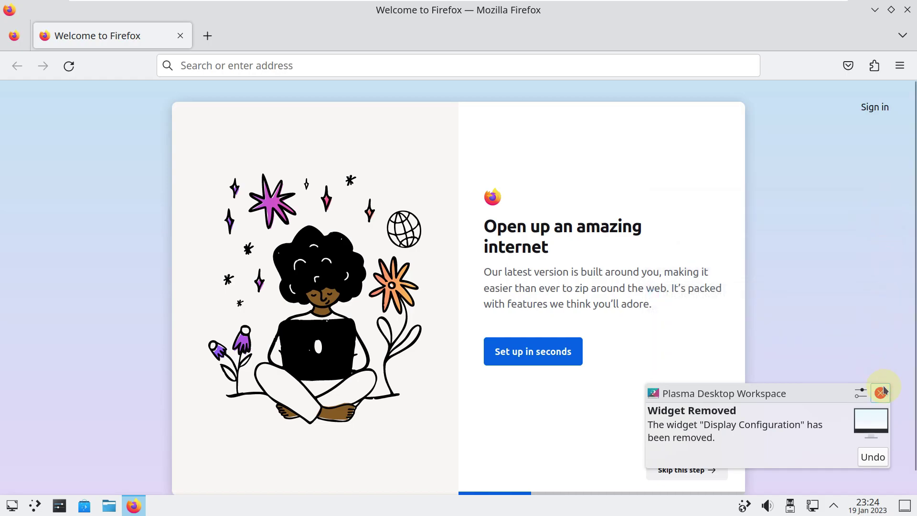
left_click(881, 393)
Step: Check the browser's version information in the About Mozilla Firefox window, and close that window
left_click(900, 66)
scroll(726, 430, "down", 2)
left_click(727, 429)
left_click(717, 251)
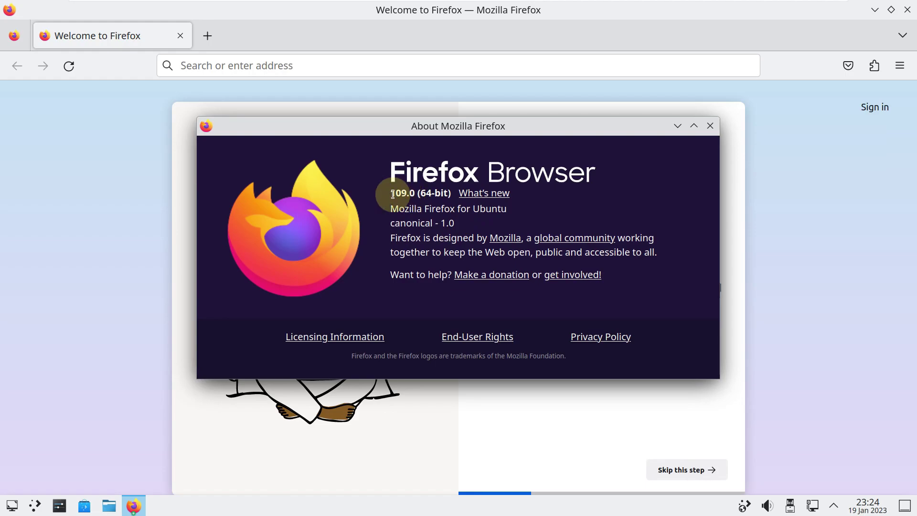
left_click_drag(393, 192, 452, 193)
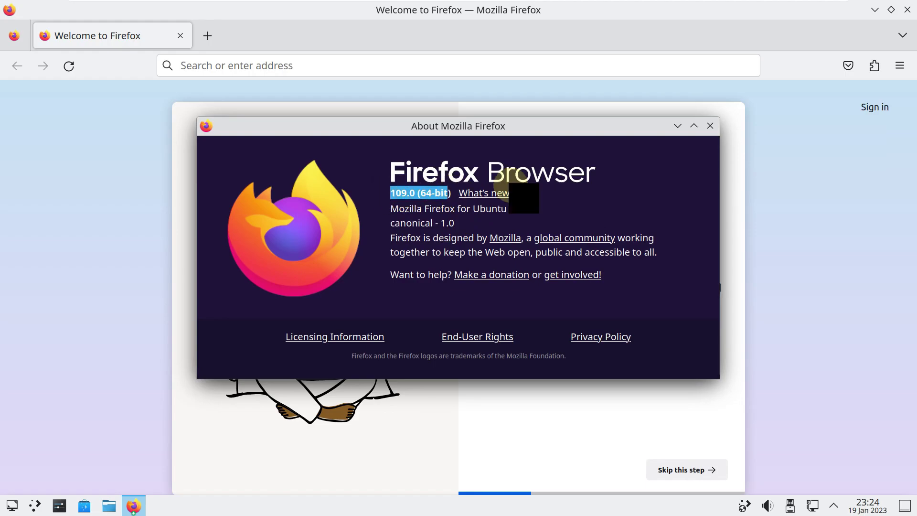
left_click(711, 125)
Step: Load youtube.com/9to5linux in the Welcome to Firefox tab, keeping it as the only open tab
left_click(467, 65)
type("yo")
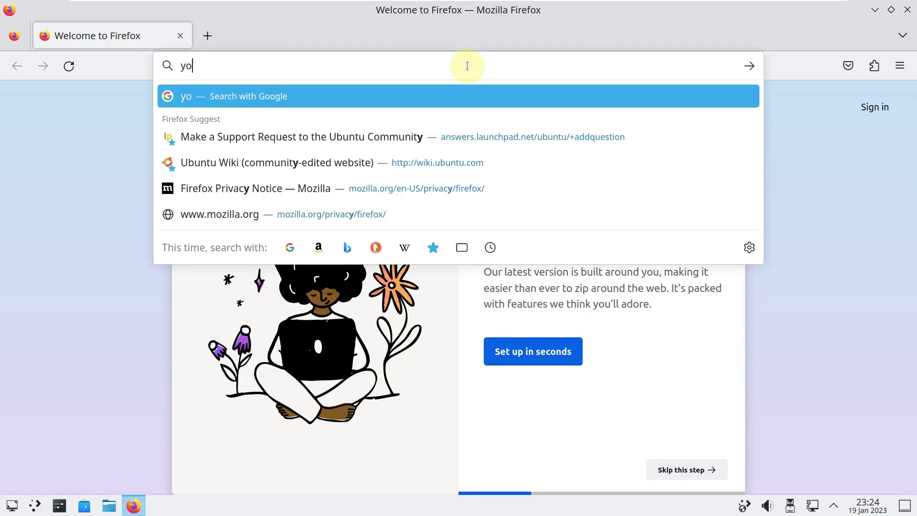
type("utube.com/9to5linux")
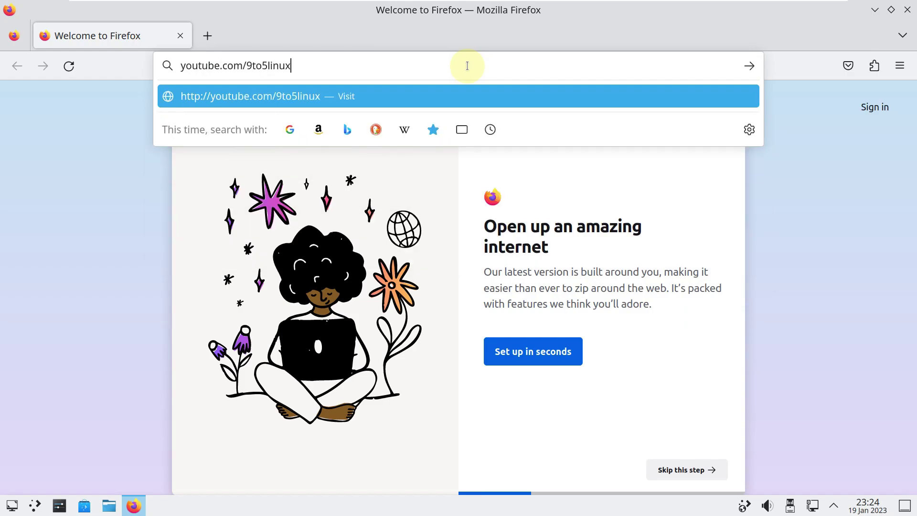
key("Return")
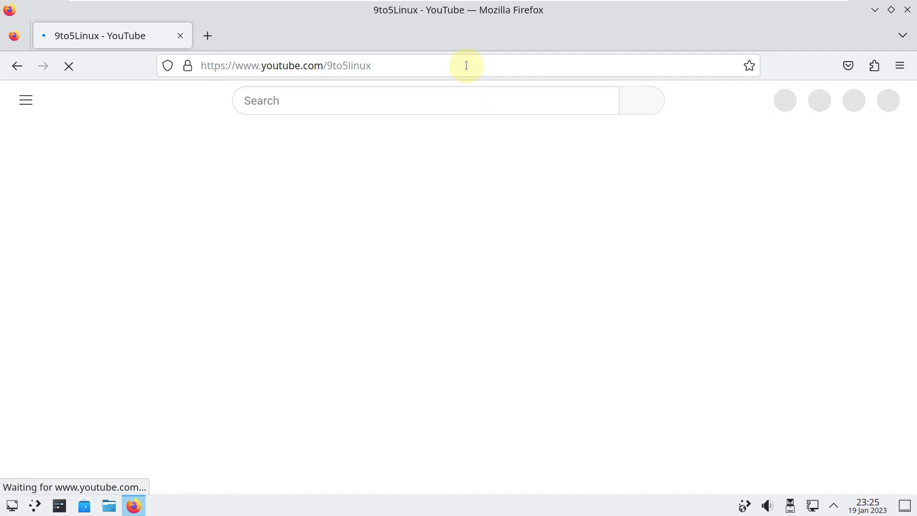
left_click(871, 74)
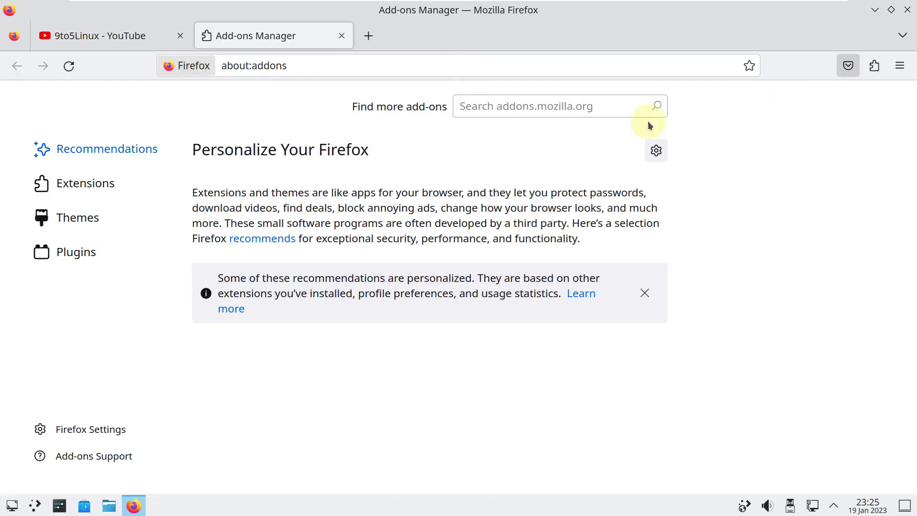
left_click(343, 37)
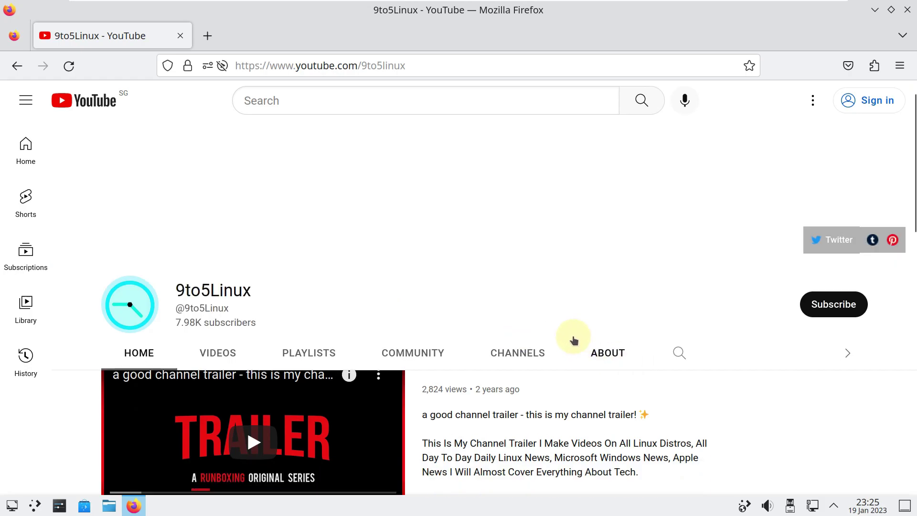
Step: Go through the 9to5Linux channel's playlists and examine the video count of the full Linux playlist
scroll(454, 301, "down", 2)
left_click(324, 263)
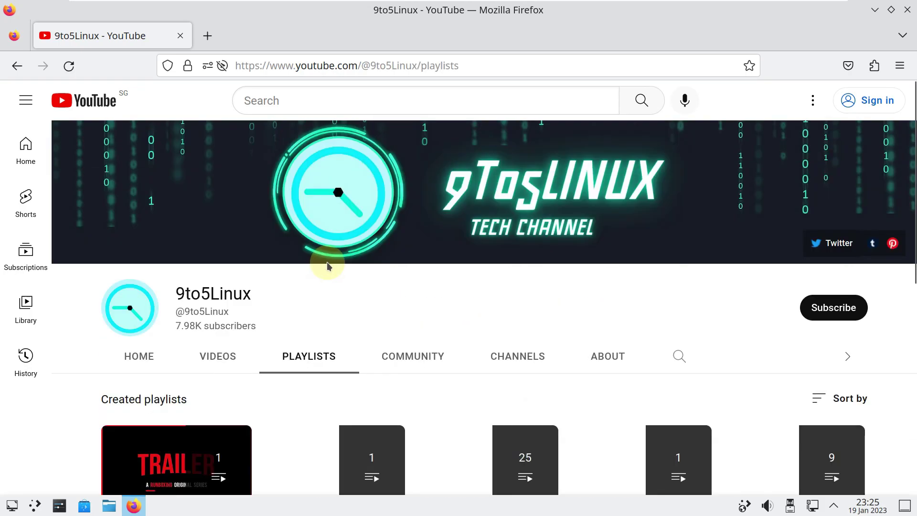
scroll(327, 262, "down", 8)
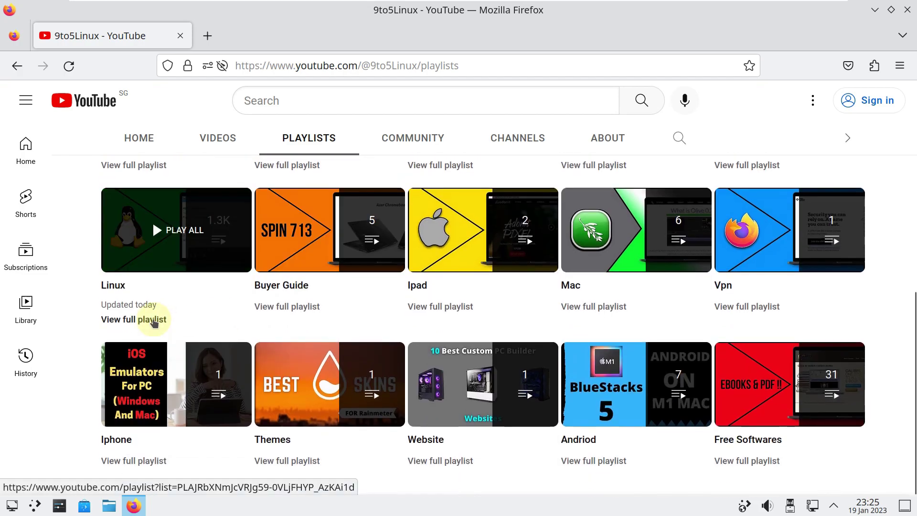
left_click(153, 323)
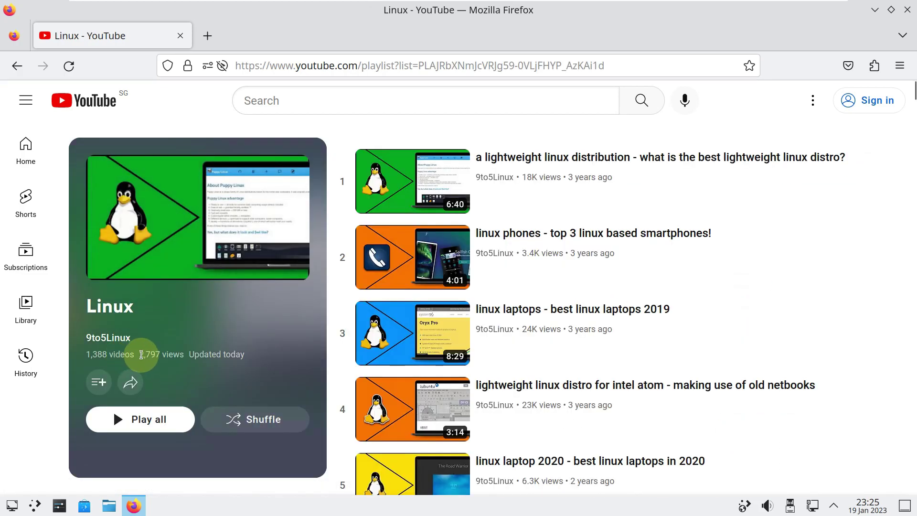
left_click_drag(135, 355, 86, 355)
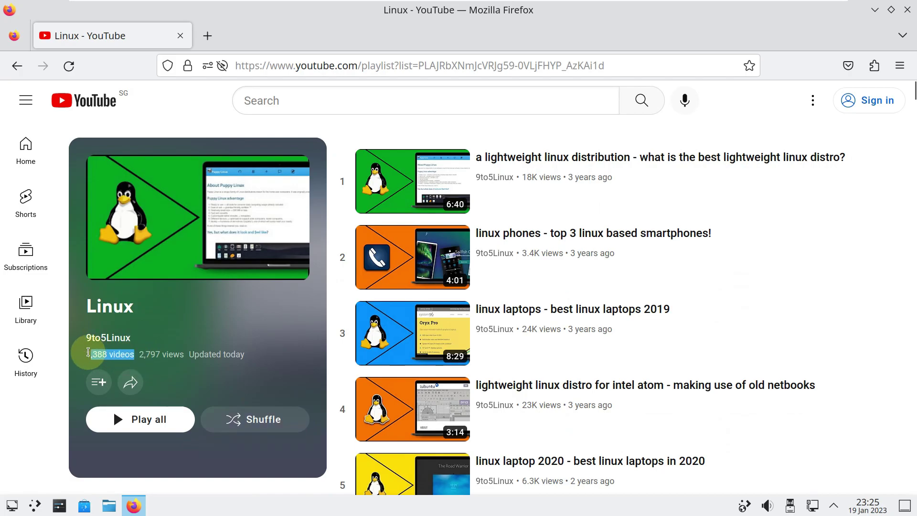
Step: Return to the 9to5Linux channel and read the description on its About page
left_click(32, 68)
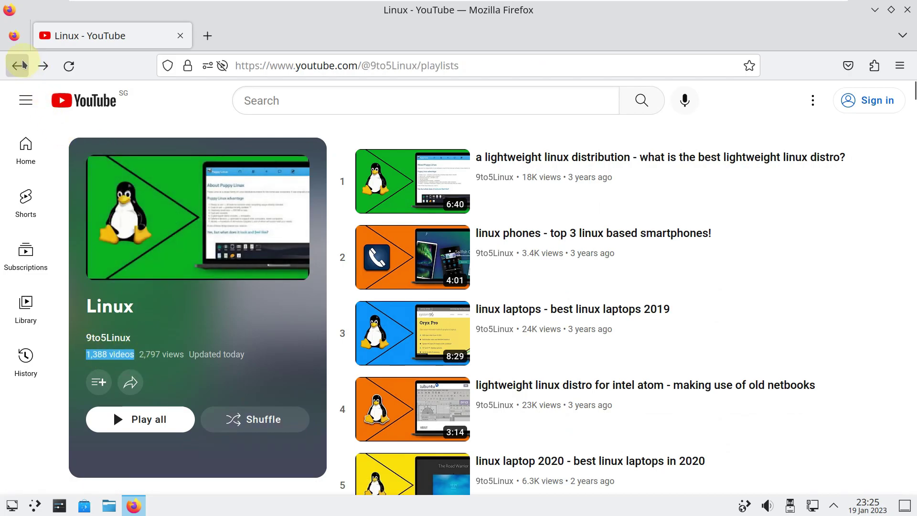
scroll(745, 239, "up", 5)
scroll(759, 249, "up", 3)
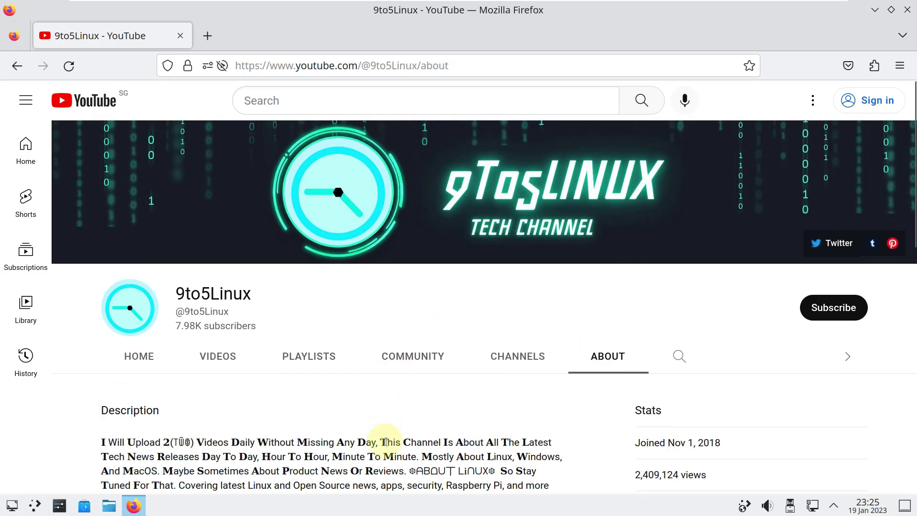
left_click_drag(376, 445, 103, 445)
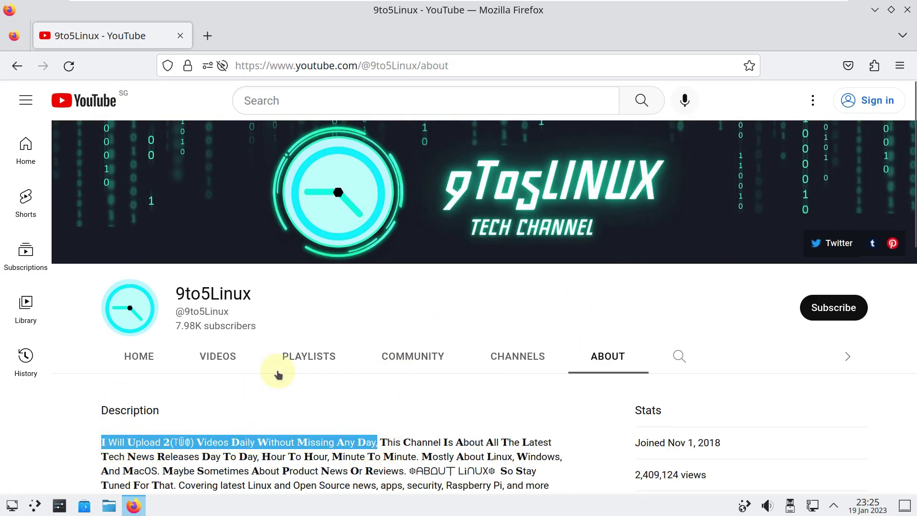
scroll(278, 373, "down", 6)
left_click_drag(104, 305, 322, 431)
scroll(680, 429, "up", 6)
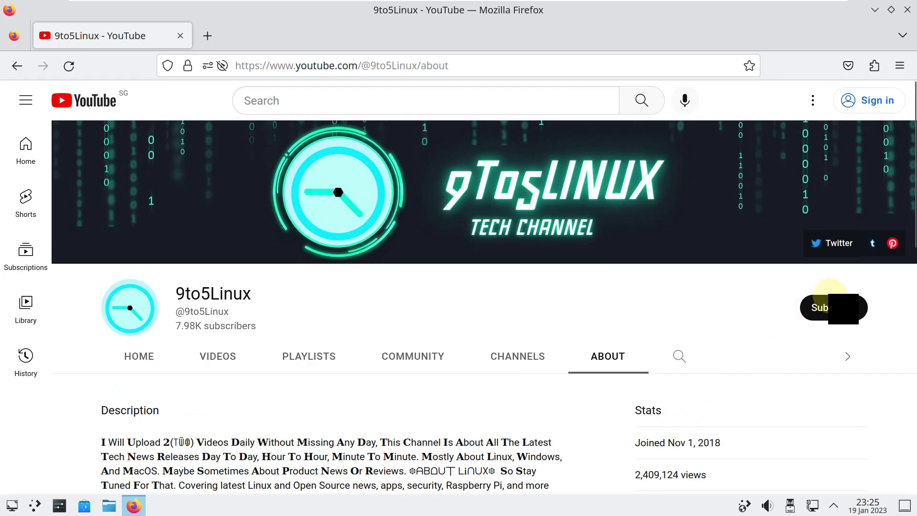
Step: Try to subscribe to the 9to5Linux channel while signed out, and close Firefox
left_click(829, 298)
left_click(825, 89)
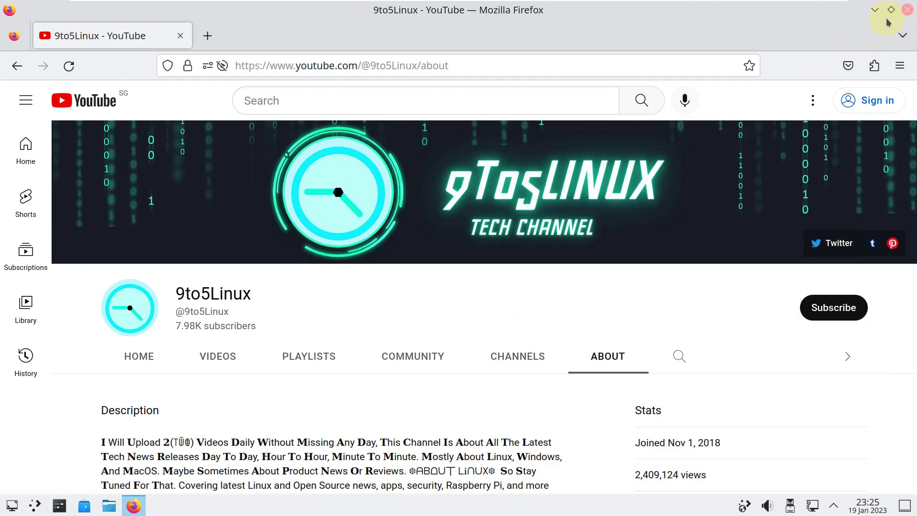
left_click(902, 16)
Step: Switch to the Dolphin file manager and check its version information in the About Dolphin window
left_click(109, 508)
left_click(711, 109)
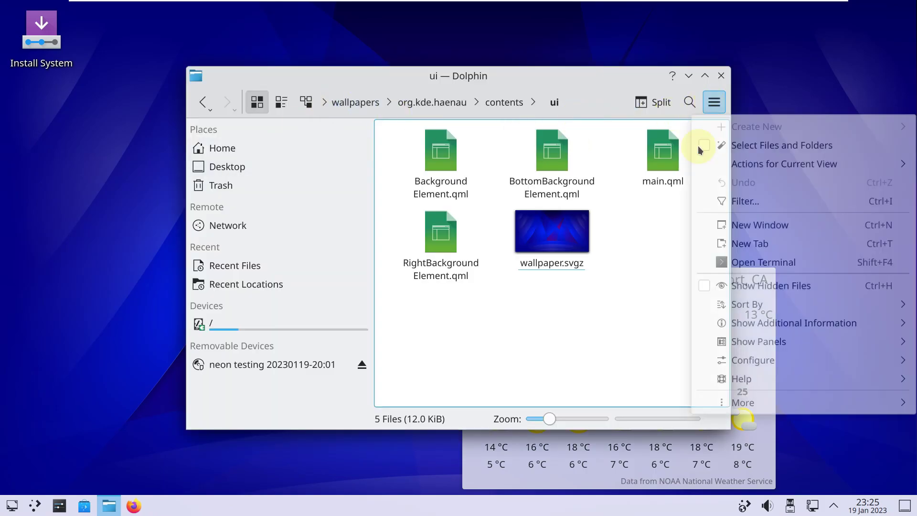
mouse_move(740, 378)
left_click(549, 483)
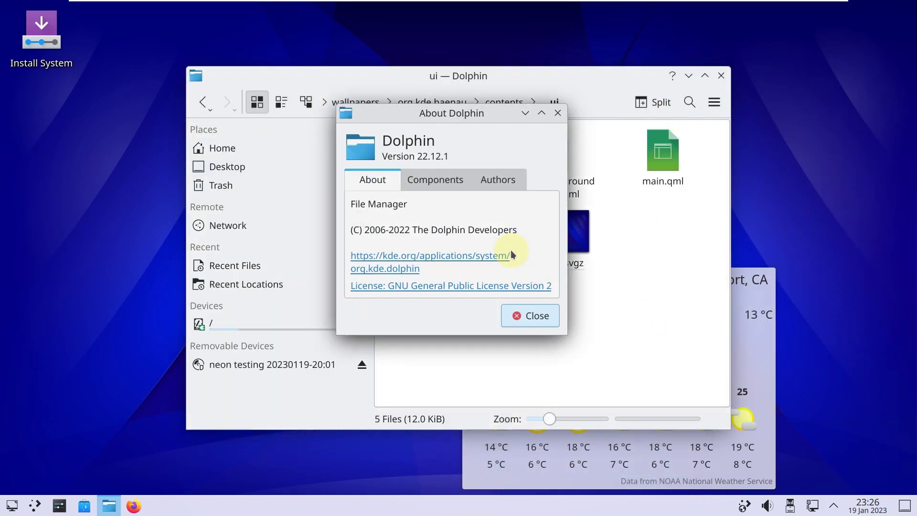
left_click(557, 112)
Step: Browse the application launcher's System, Development and All Applications categories to see which programs are installed
left_click(12, 504)
left_click(36, 505)
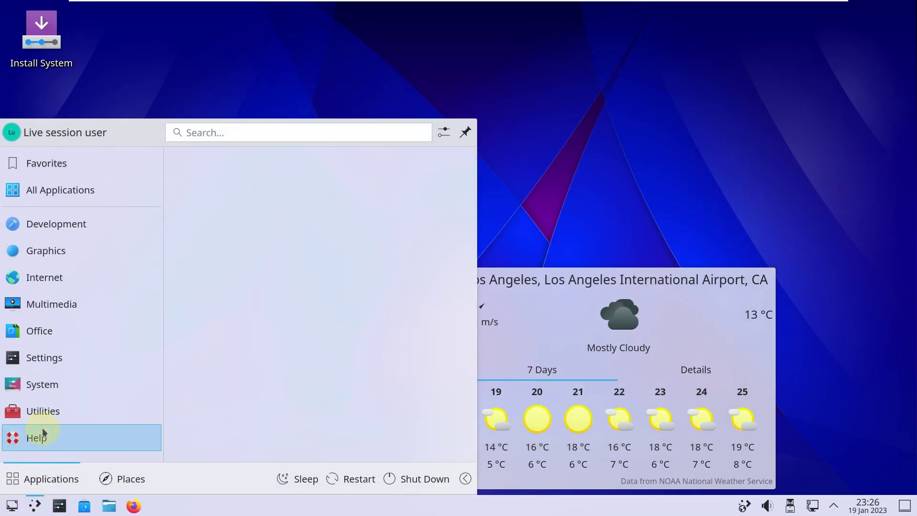
mouse_move(56, 382)
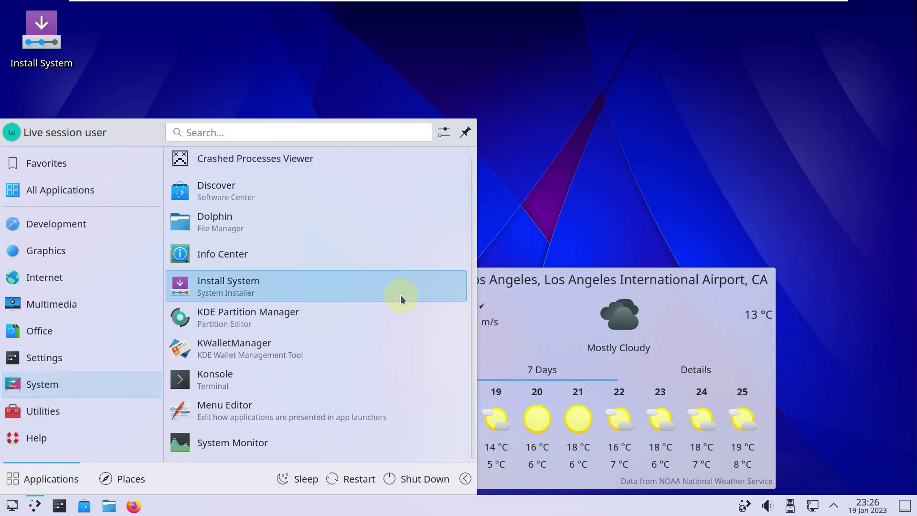
mouse_move(82, 326)
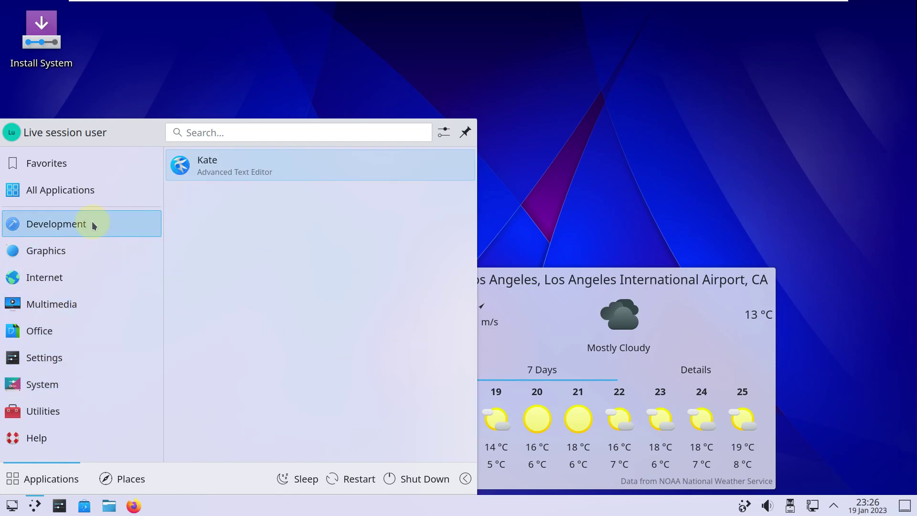
mouse_move(93, 190)
scroll(238, 217, "down", 3)
scroll(238, 217, "down", 10)
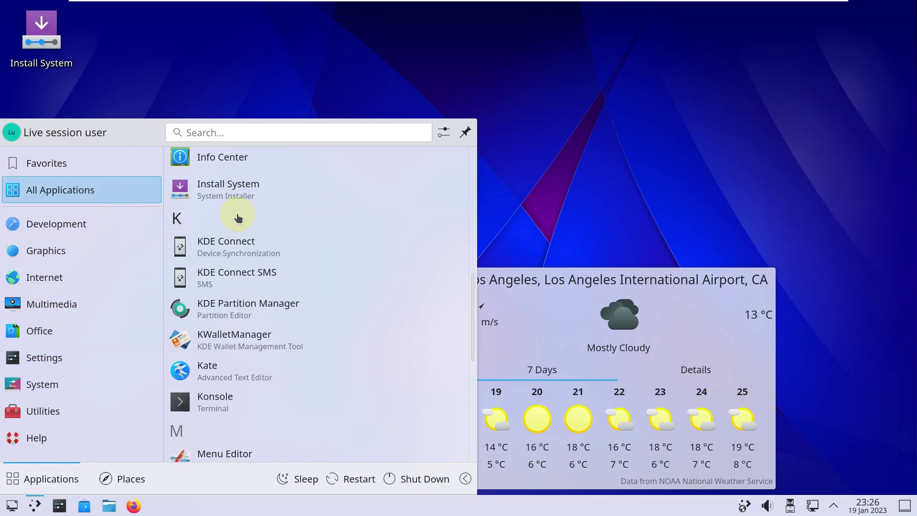